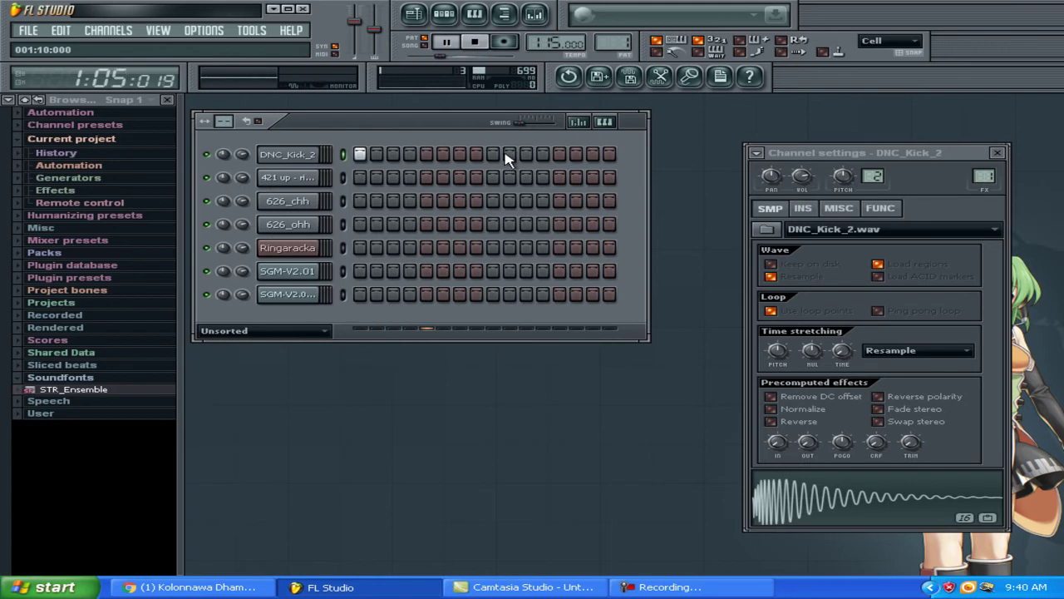
# Step: Add a DNC_Kick_2 hit on step 9 and 421 up hits on steps 5 and 13
pyautogui.click(492, 154)
pyautogui.click(425, 178)
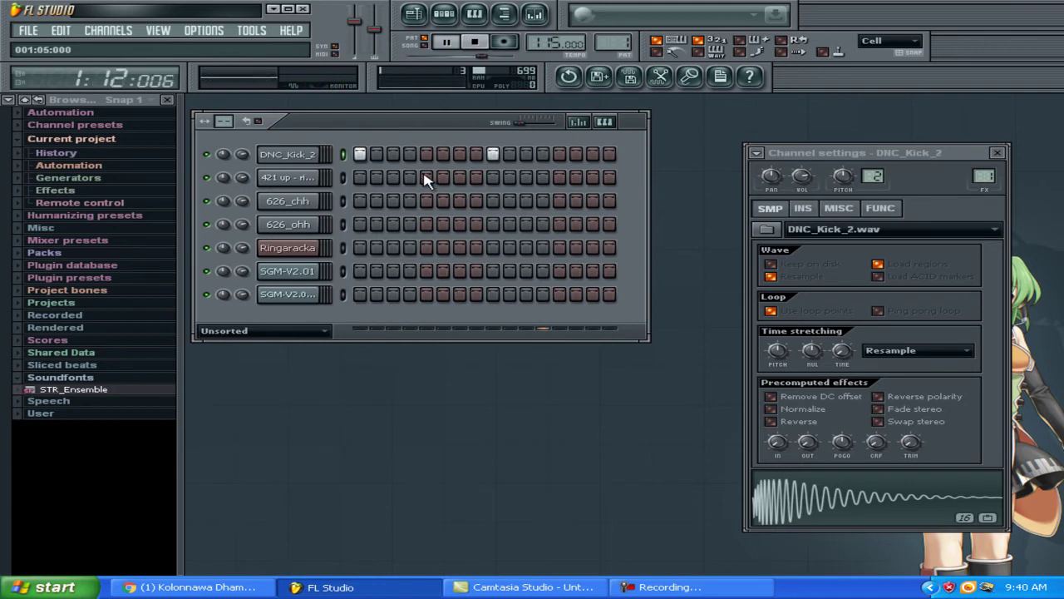
pyautogui.click(560, 178)
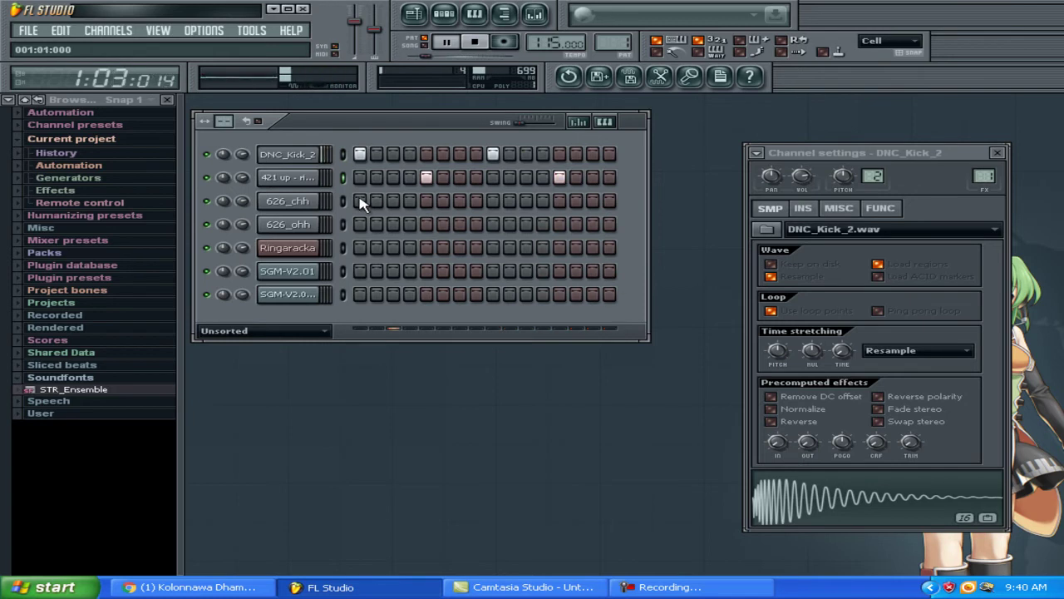
# Step: Program 626_chh closed hi-hat hits on every second step, from step 1 through step 15
pyautogui.click(360, 201)
pyautogui.click(393, 200)
pyautogui.click(426, 200)
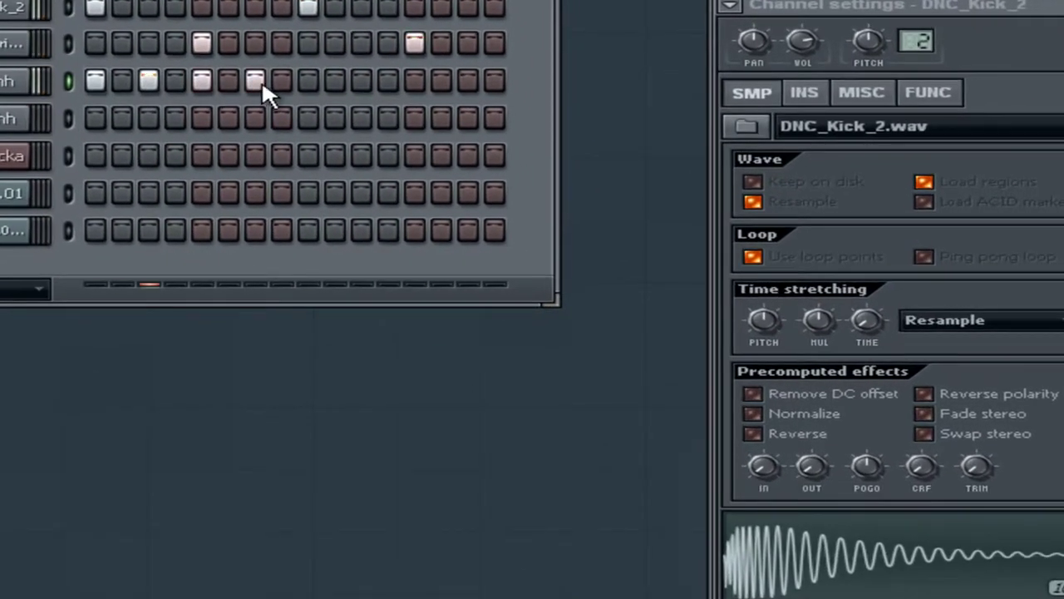
pyautogui.click(361, 80)
pyautogui.click(414, 80)
pyautogui.click(467, 80)
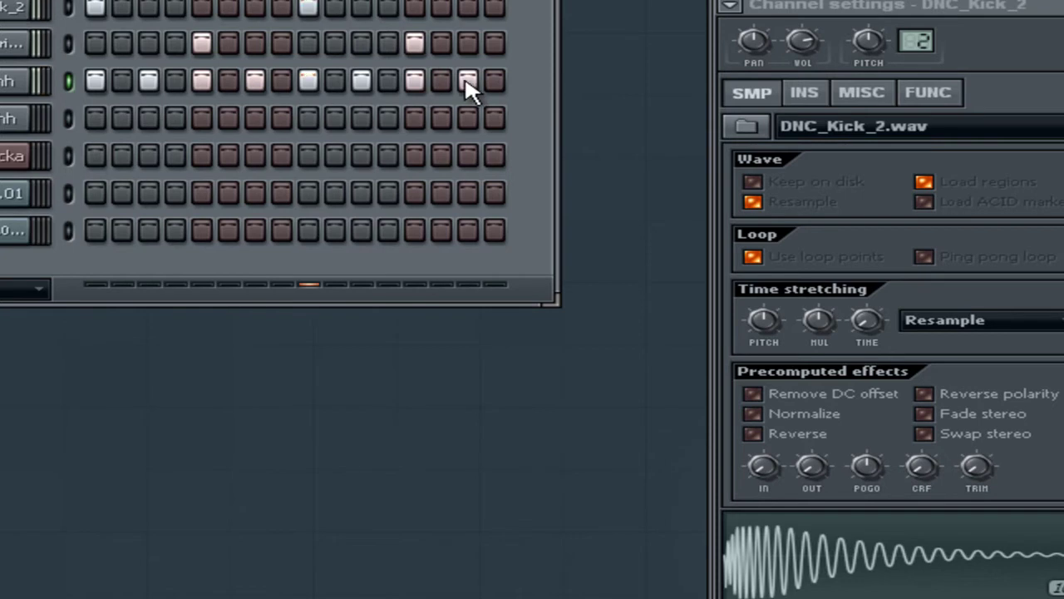
# Step: Replace the 626_chh hits on steps 5 and 13 with 626_ohh open hi-hat hits
pyautogui.click(201, 79)
pyautogui.click(201, 118)
pyautogui.click(415, 80)
pyautogui.click(414, 118)
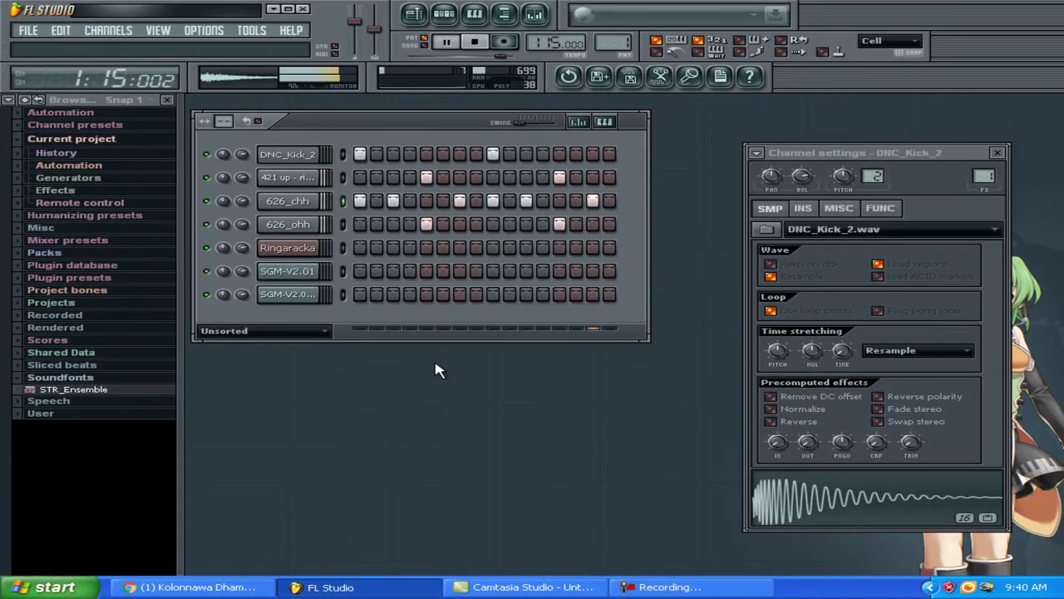
# Step: Copy the steps of all channels from pattern 1, paste them into pattern 2 and preview it briefly
pyautogui.doubleClick(345, 153)
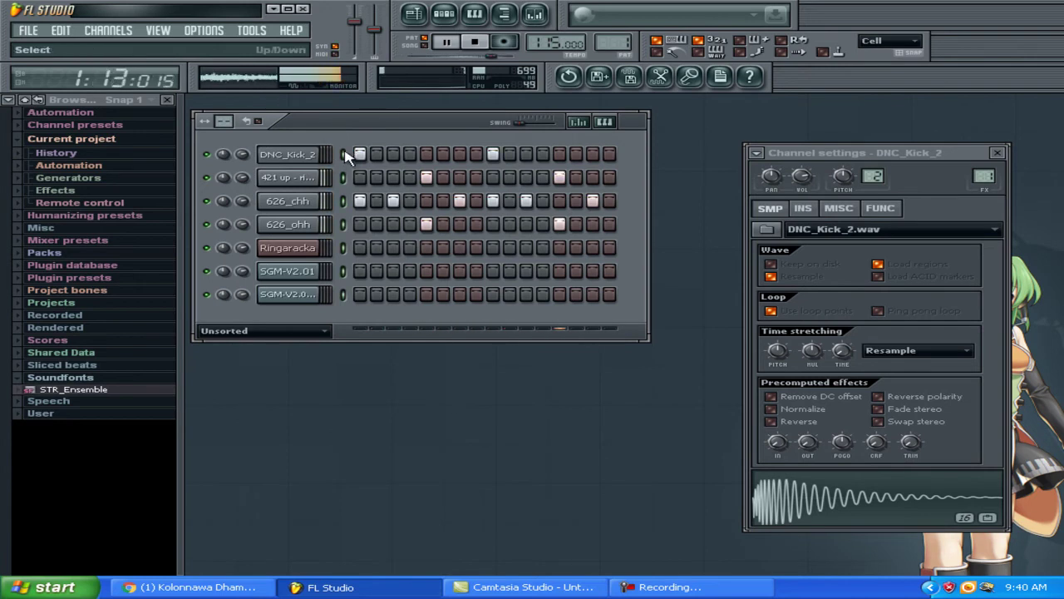
pyautogui.click(475, 42)
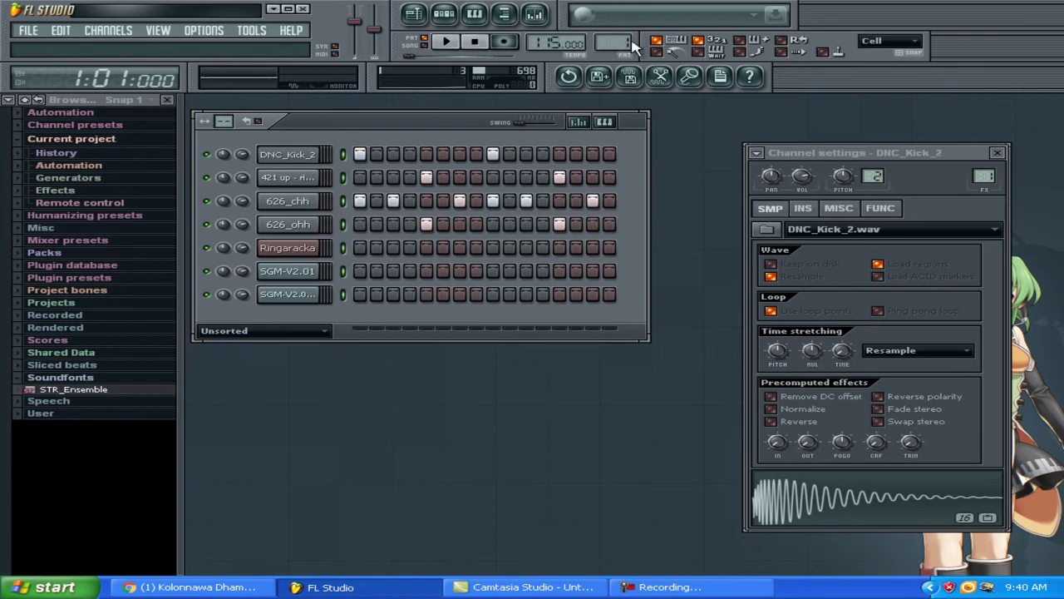
pyautogui.scroll(1, 627, 42)
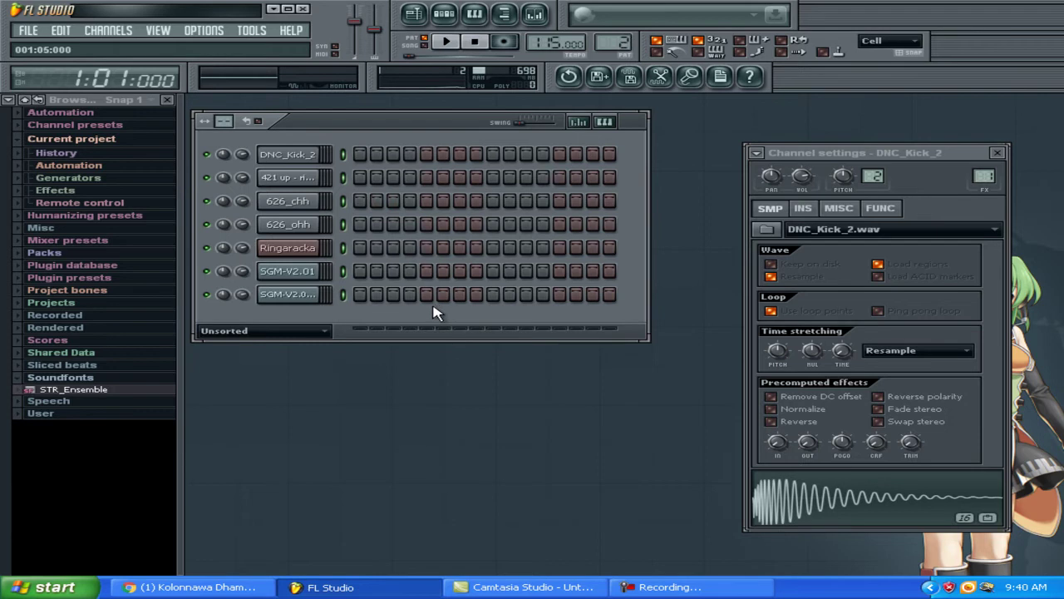
pyautogui.hotkey('ctrl', 'v')
pyautogui.click(448, 42)
pyautogui.click(476, 43)
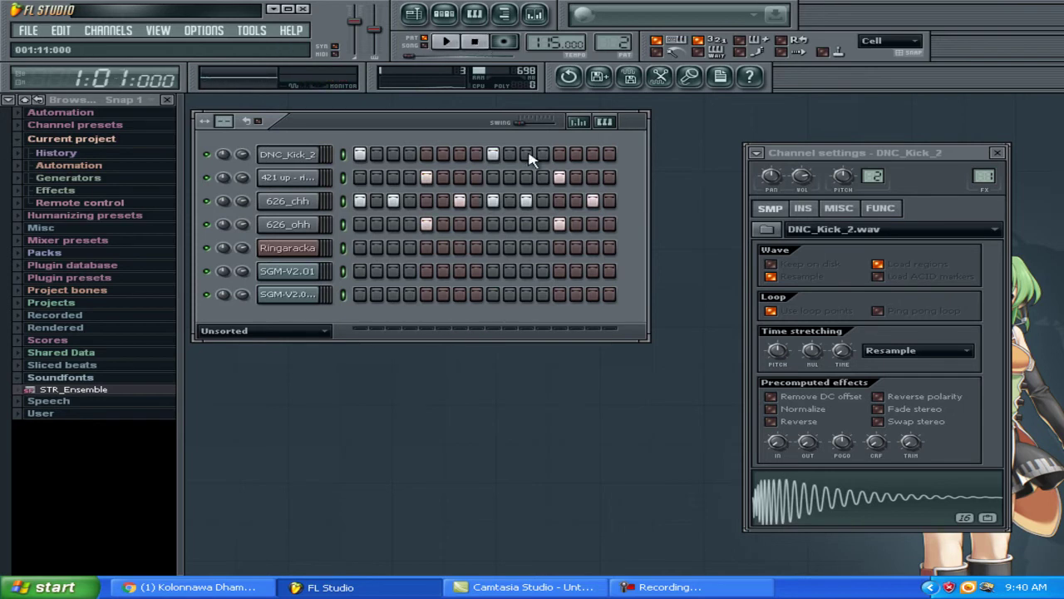
# Step: Add a DNC_Kick_2 hit on step 11 during pattern 2 playback, and try extra 421 up hits on steps 14 and 15
pyautogui.click(446, 41)
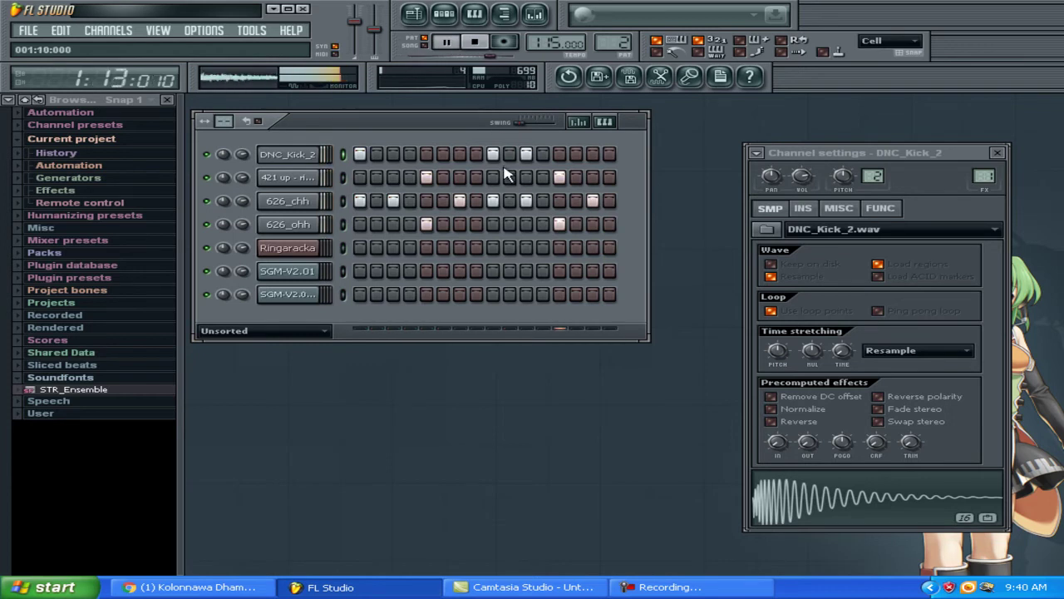
pyautogui.click(578, 178)
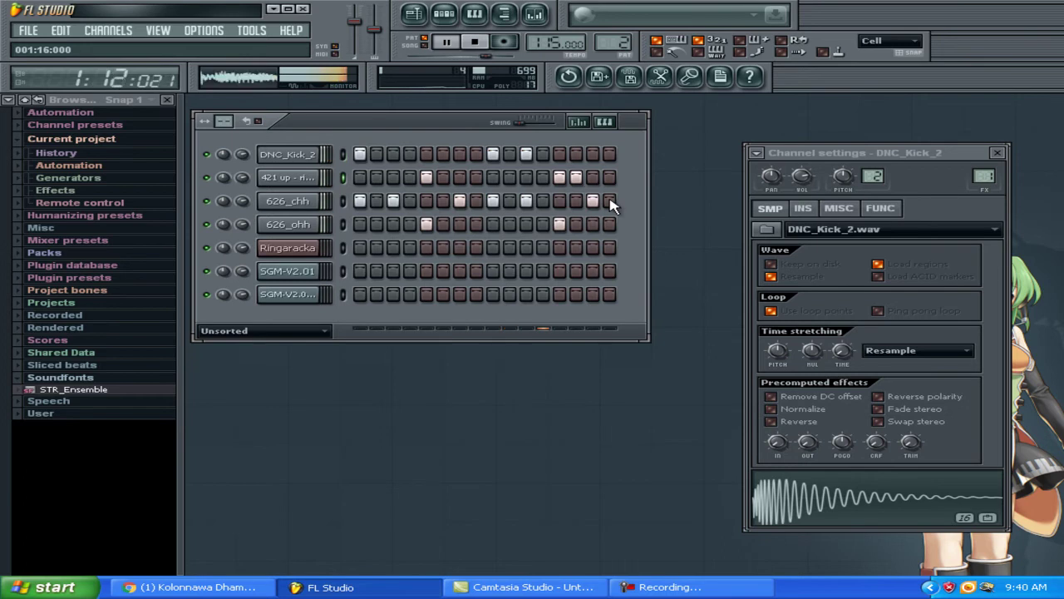
pyautogui.click(592, 178)
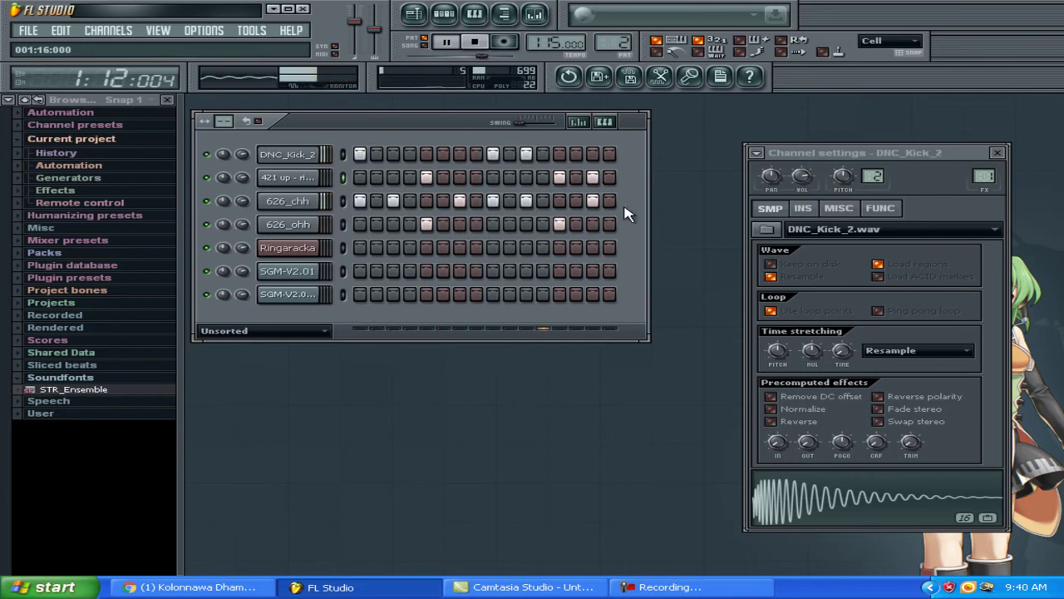
pyautogui.click(592, 178)
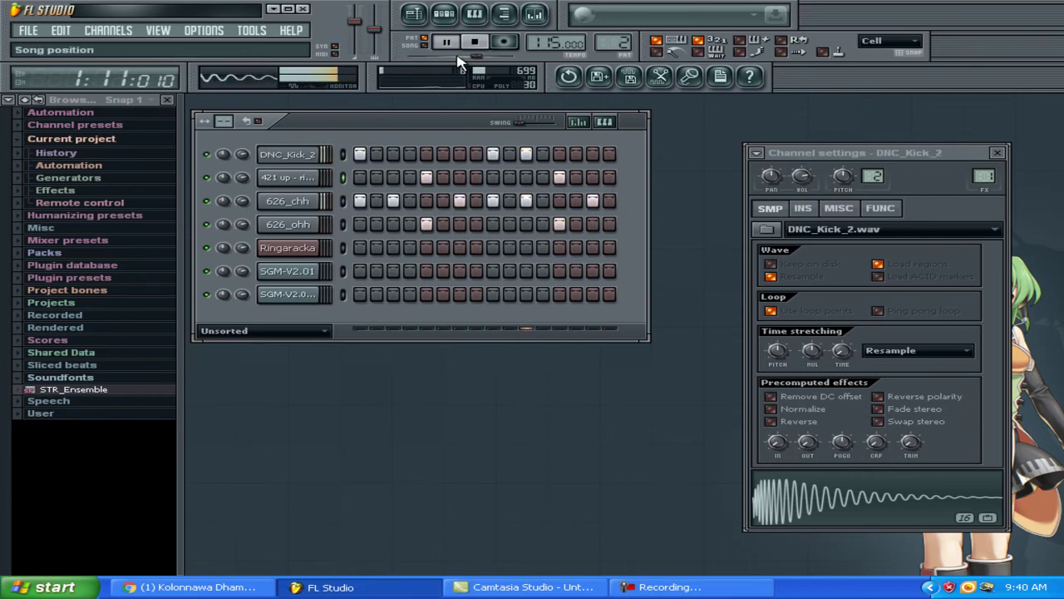
pyautogui.click(481, 46)
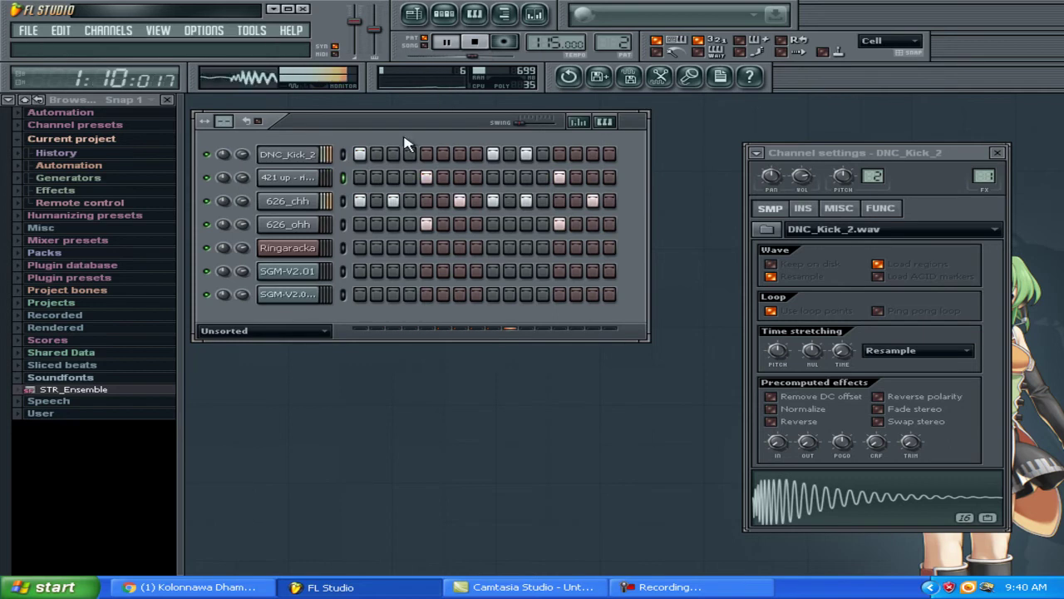
pyautogui.click(475, 43)
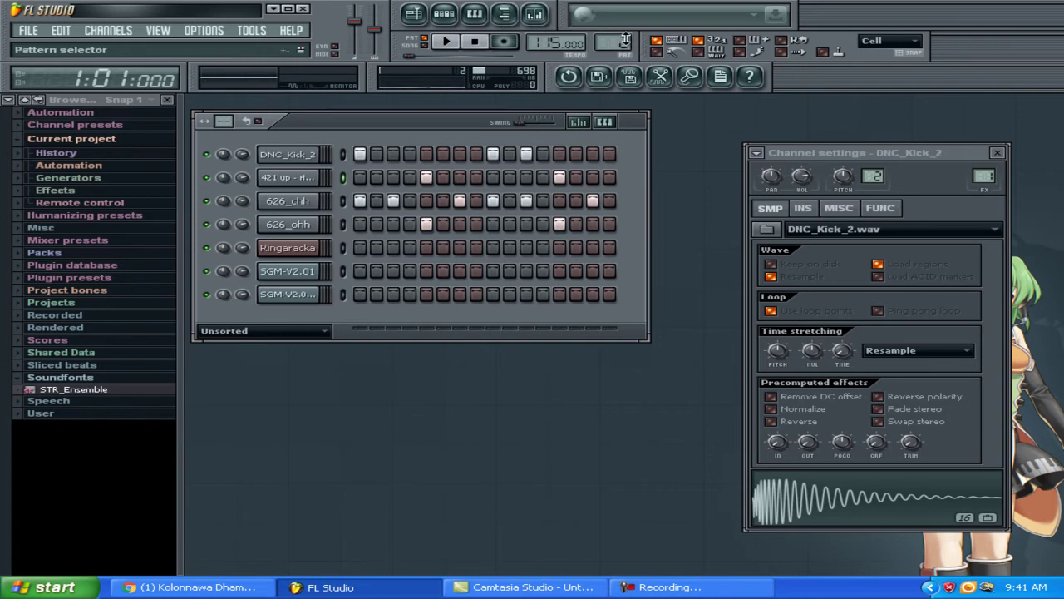
# Step: Select pattern 3 and fill bars 1 to 12 of the playlist with Pattern 1 blocks
pyautogui.moveTo(627, 41); pyautogui.dragTo(626, 35)
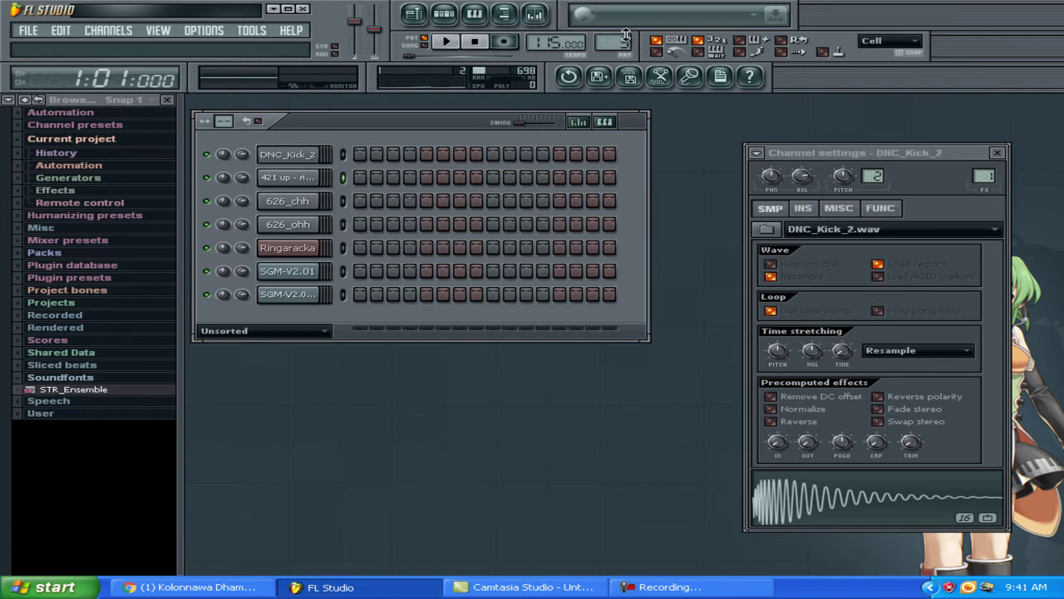
pyautogui.click(415, 14)
pyautogui.moveTo(333, 234); pyautogui.dragTo(331, 102)
pyautogui.moveTo(331, 153)
pyautogui.mouseDown()
pyautogui.moveTo(333, 179)
pyautogui.moveTo(554, 197)
pyautogui.moveTo(867, 202)
pyautogui.mouseUp()
pyautogui.click(308, 190)
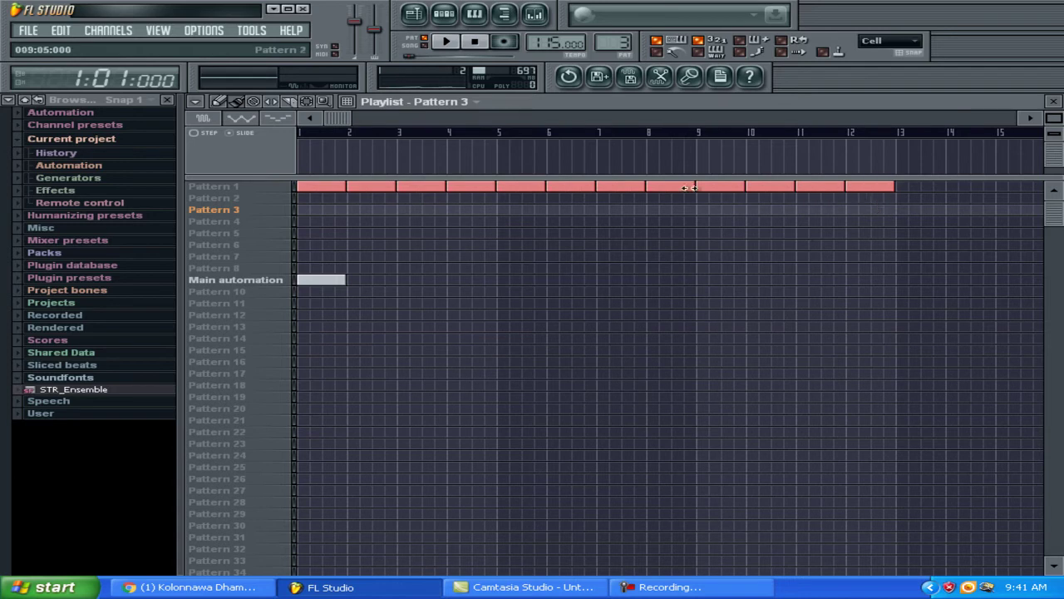
# Step: Place a Pattern 3 block in bar 1 of the playlist and rename Pattern 3 as intro
pyautogui.click(240, 197)
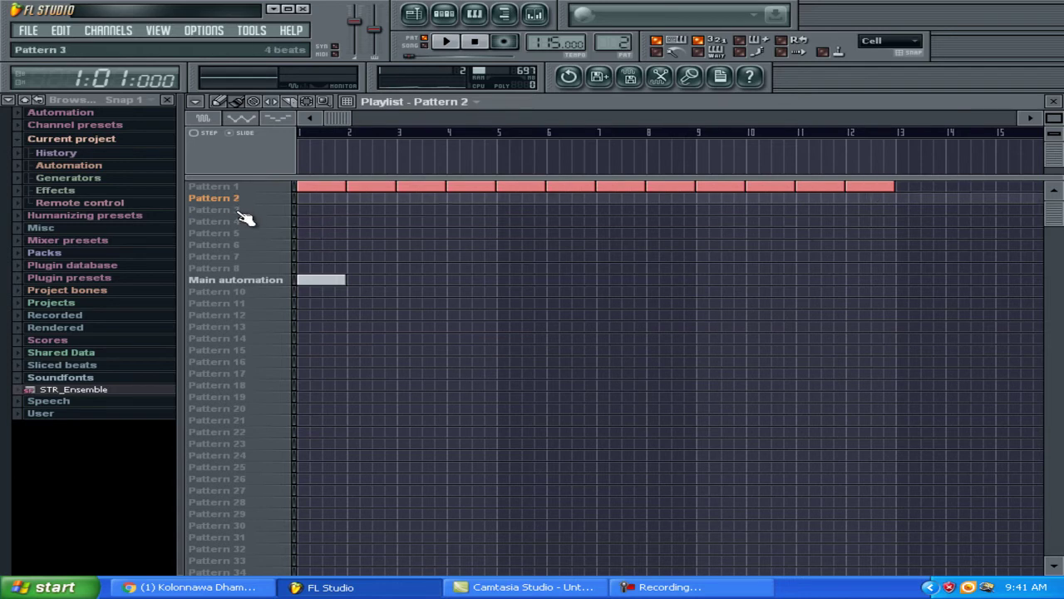
pyautogui.click(239, 211)
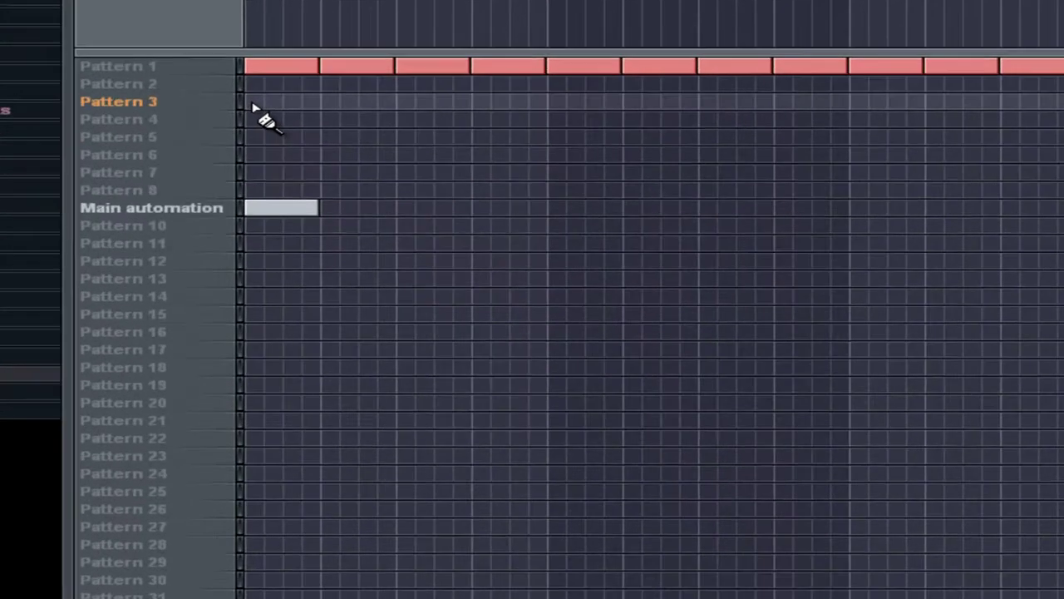
pyautogui.click(303, 211)
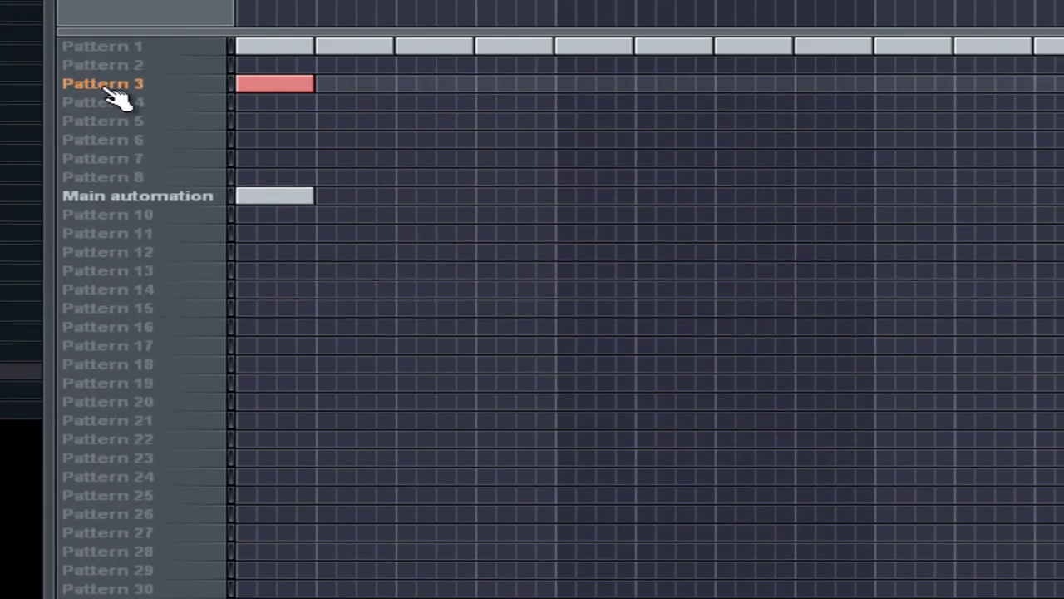
pyautogui.rightClick(187, 83)
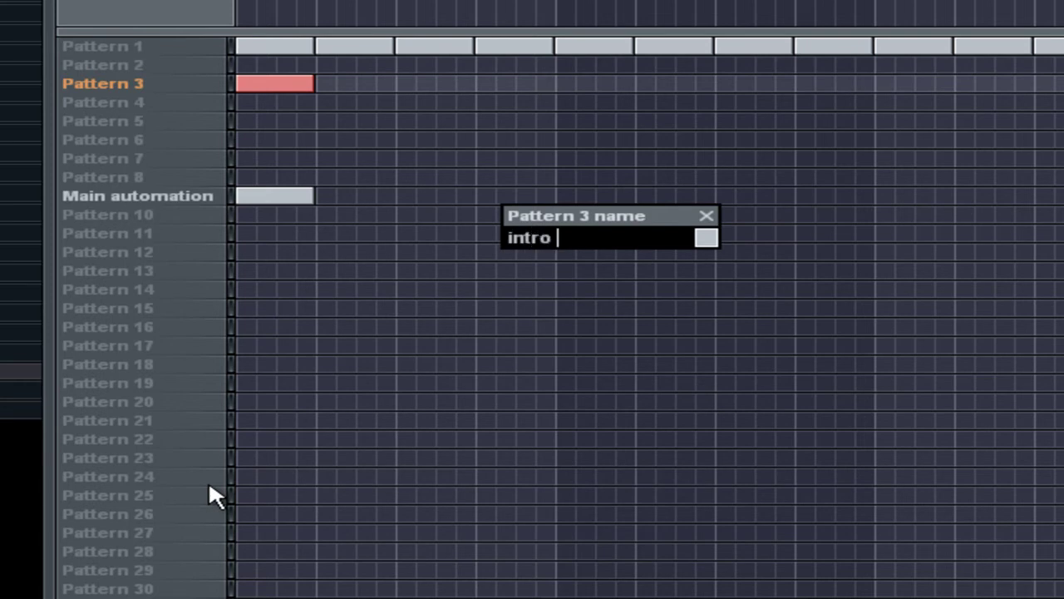
pyautogui.press('Return')
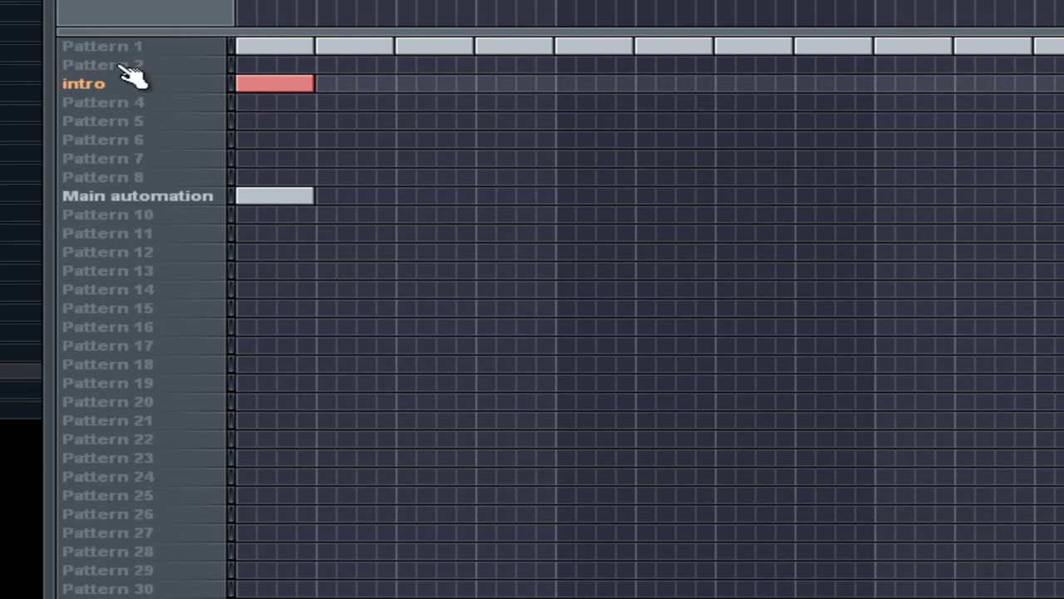
# Step: Open the piano roll of the SGM-V2.01 channel and place a two-step C#6 note at the start
pyautogui.press('F6')
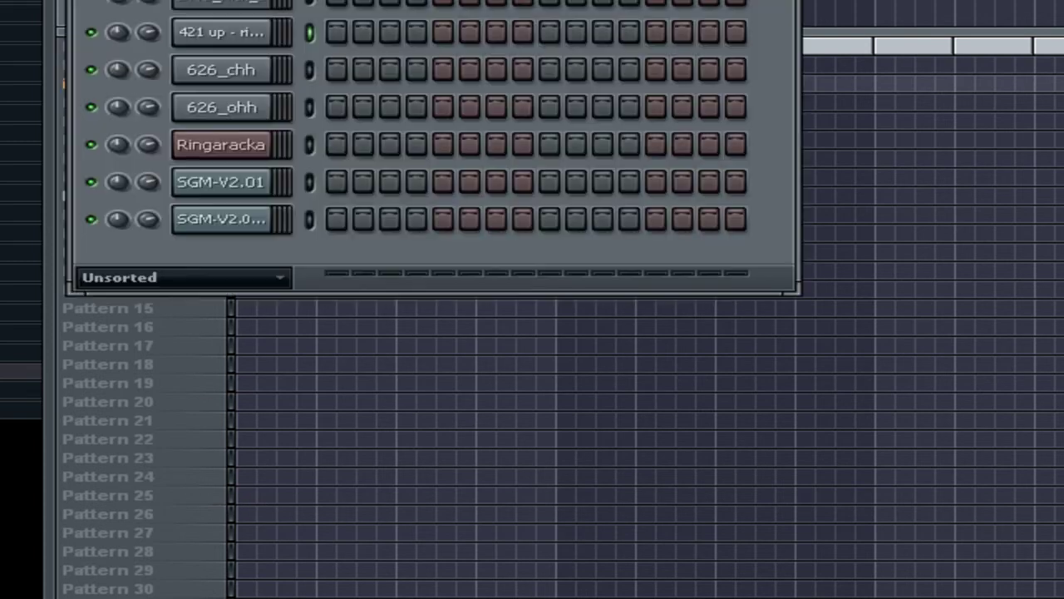
pyautogui.click(238, 183)
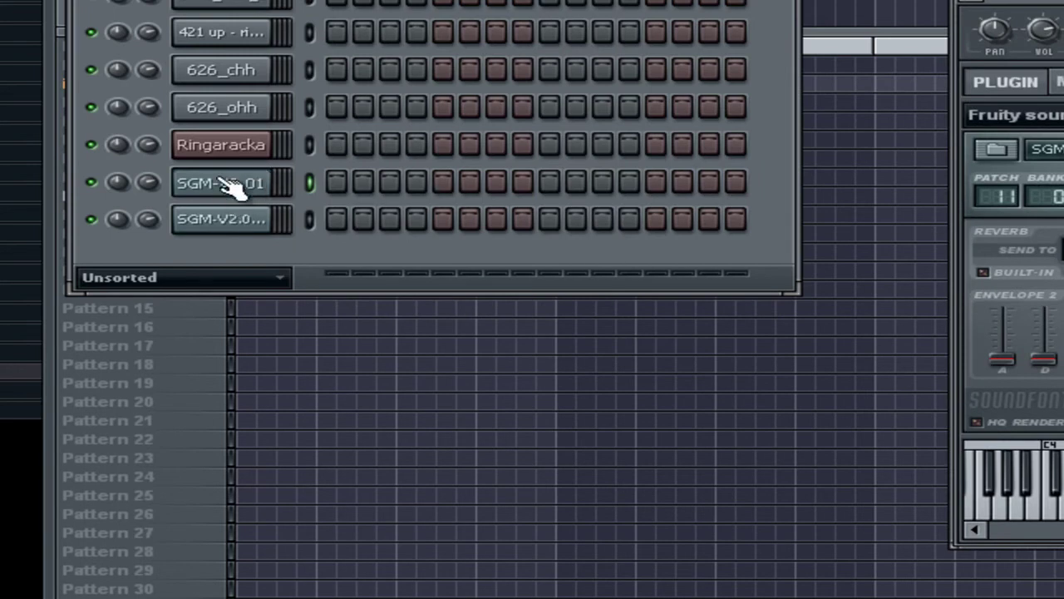
pyautogui.press('F7')
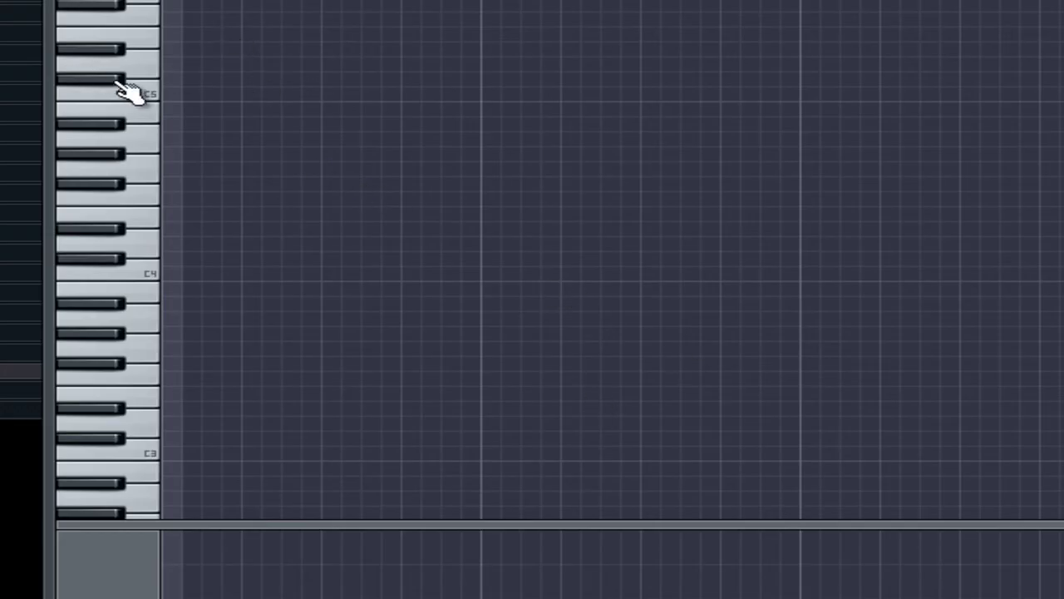
pyautogui.scroll(3, 133, 89)
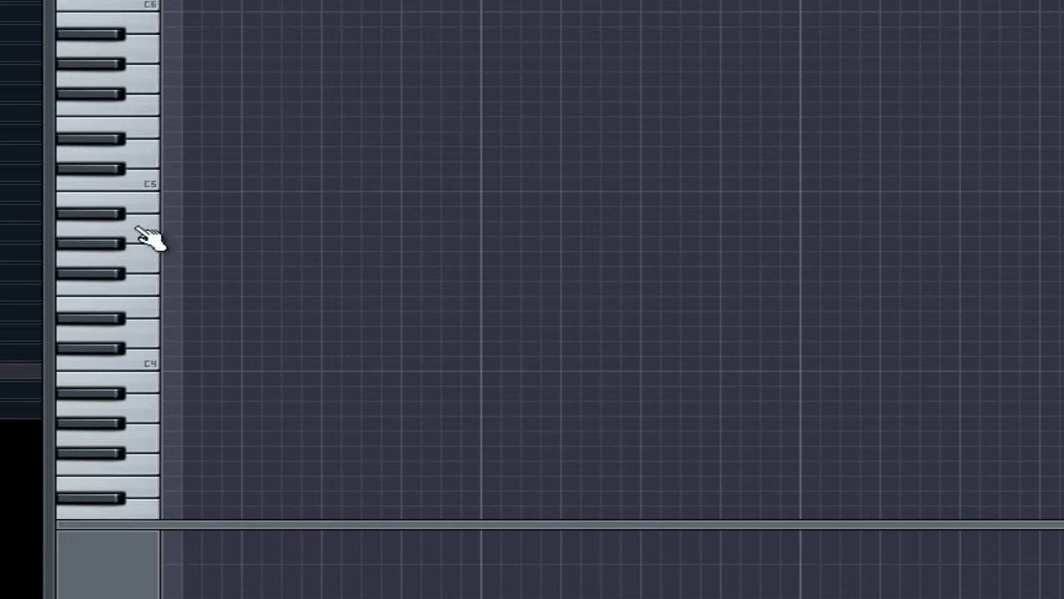
pyautogui.scroll(2, 237, 133)
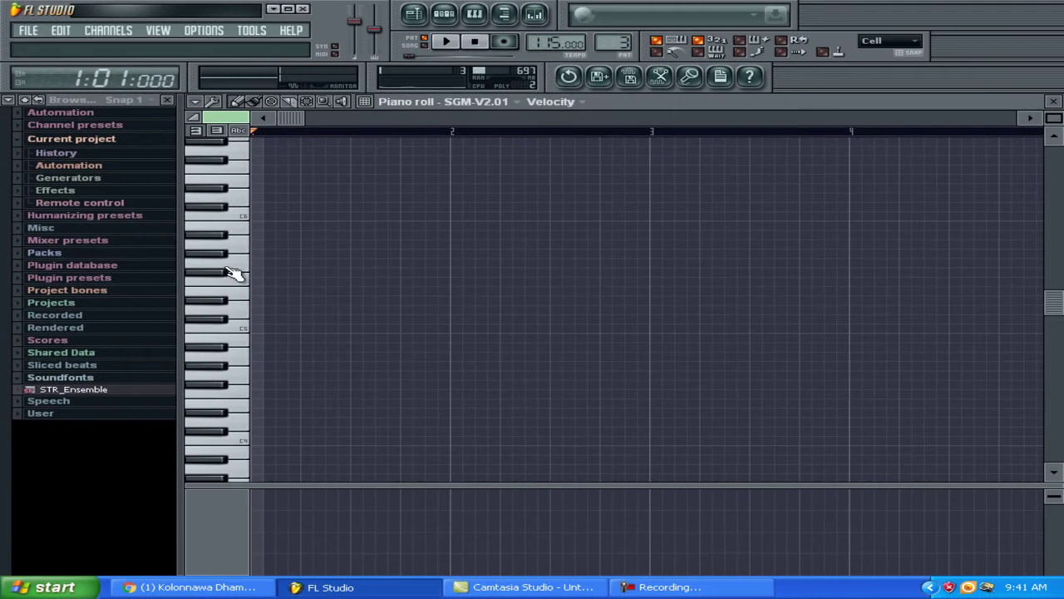
pyautogui.click(229, 207)
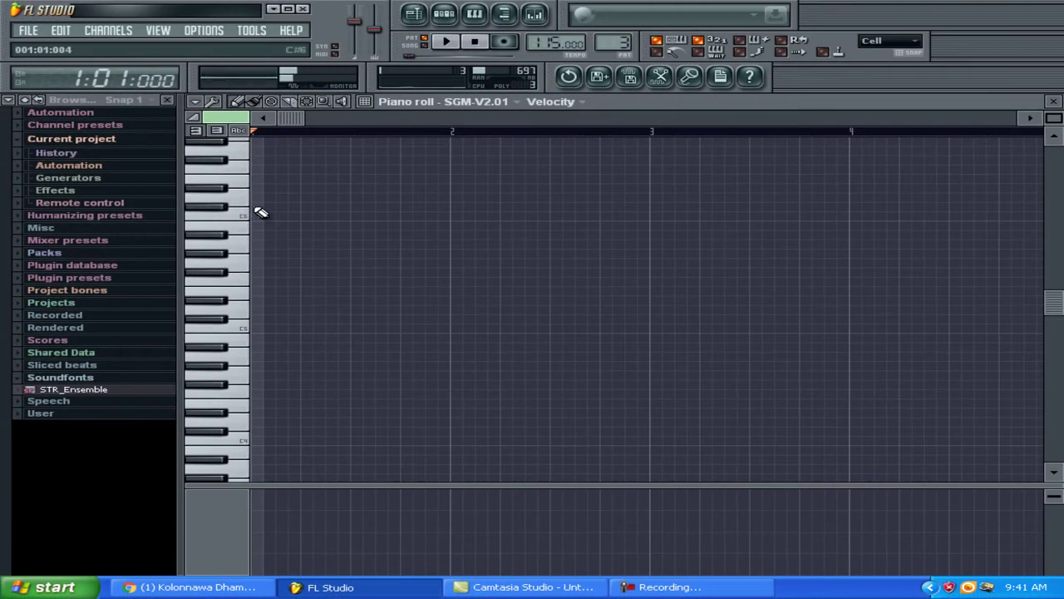
pyautogui.click(261, 206)
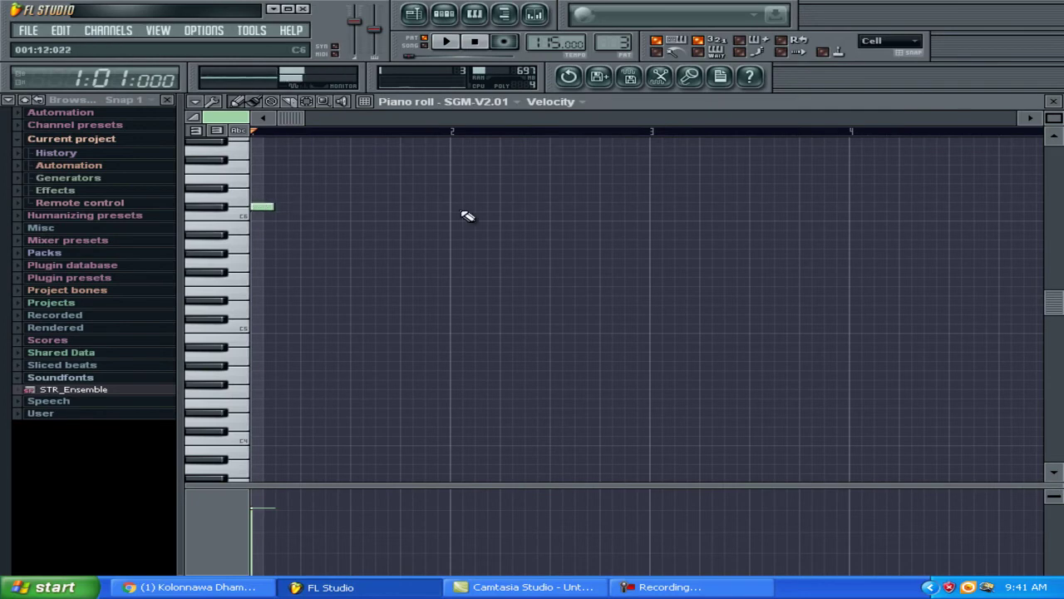
# Step: Switch to song mode and play the arrangement to hear the C#6 note with the drum beat
pyautogui.moveTo(1054, 118); pyautogui.dragTo(56, 118)
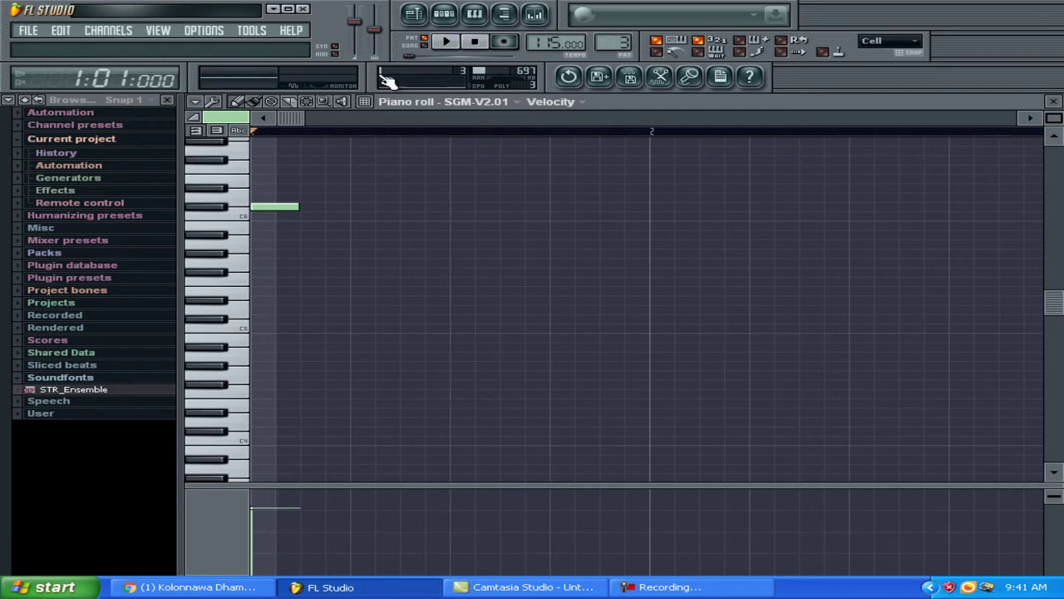
pyautogui.click(454, 43)
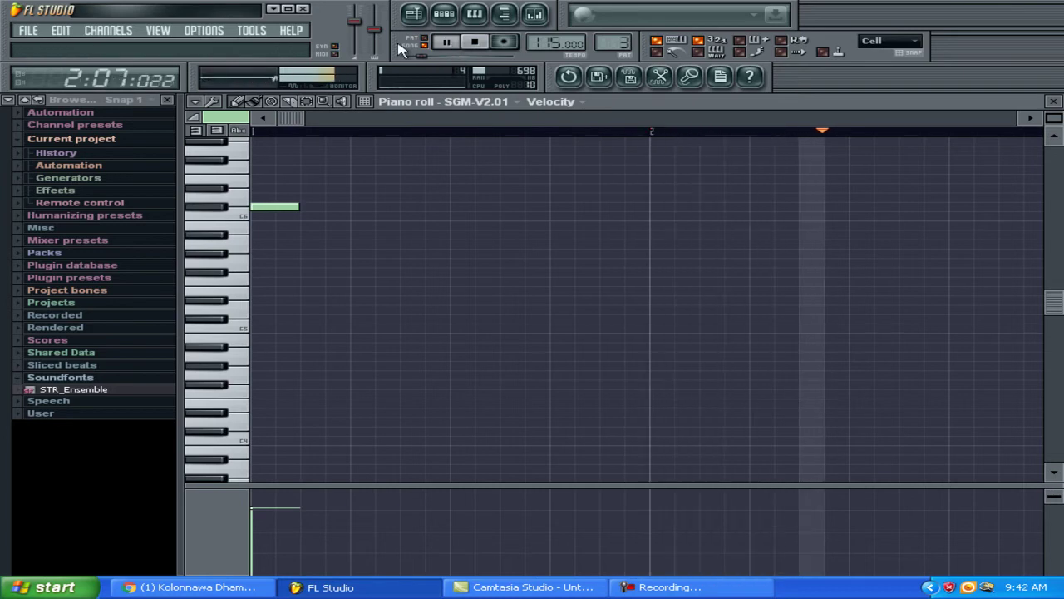
pyautogui.click(475, 41)
pyautogui.click(448, 43)
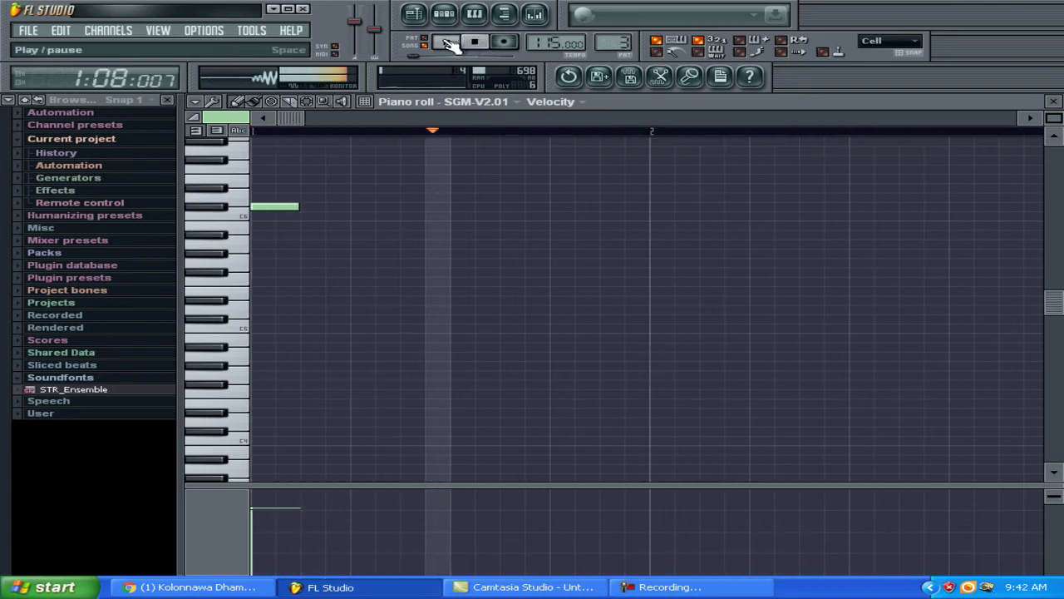
pyautogui.click(475, 42)
# Step: Lengthen the C#6 note to four steps and add four-step B5 and A5 notes directly after it
pyautogui.moveTo(298, 207); pyautogui.dragTo(350, 208)
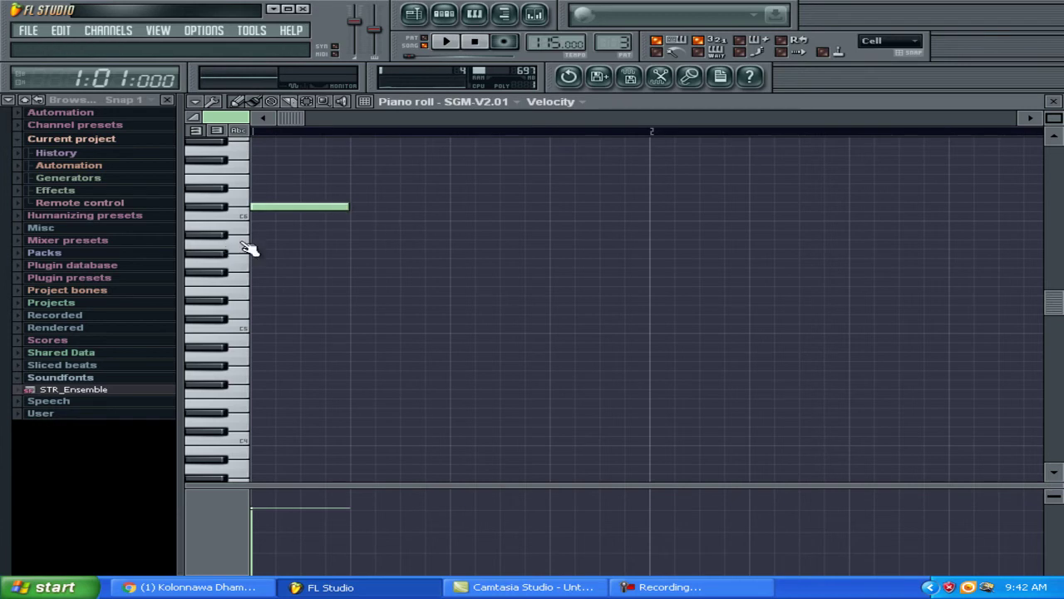
pyautogui.click(358, 225)
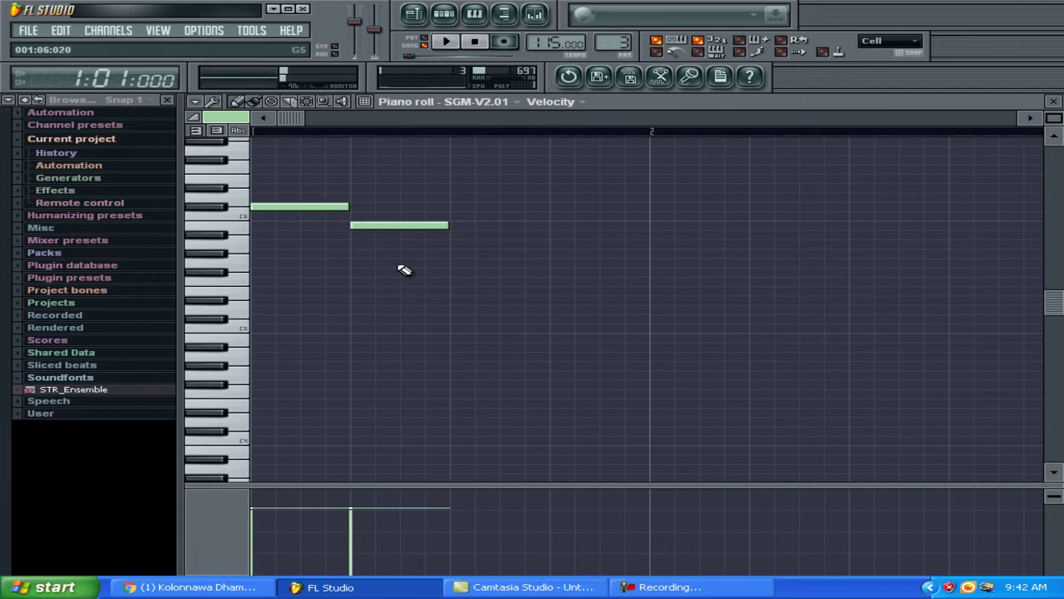
pyautogui.click(459, 244)
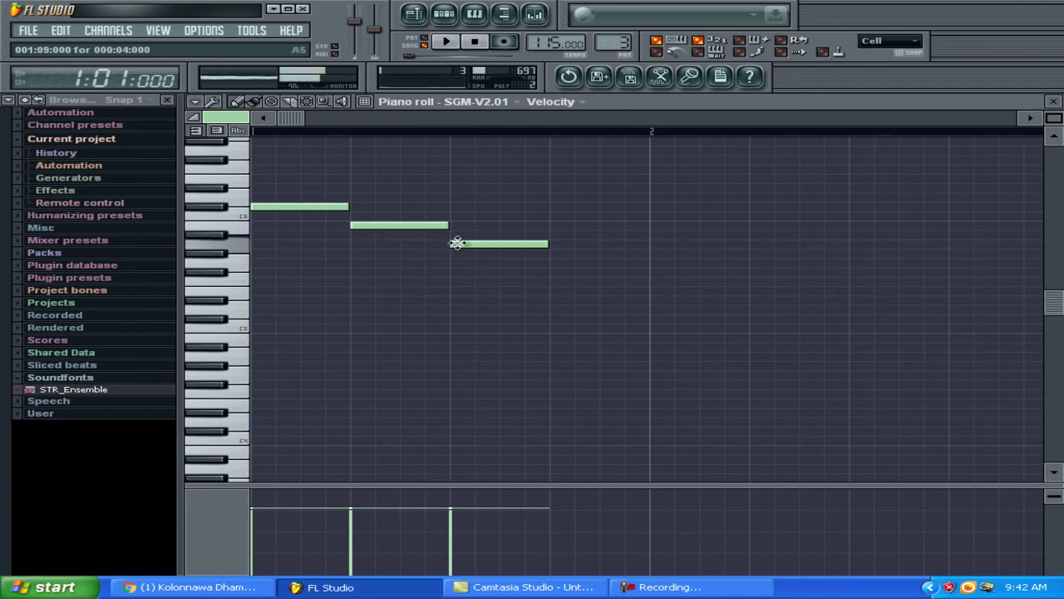
# Step: Add a four-step F#5 note directly after the A5 note and play back the bar 1 phrase
pyautogui.click(558, 273)
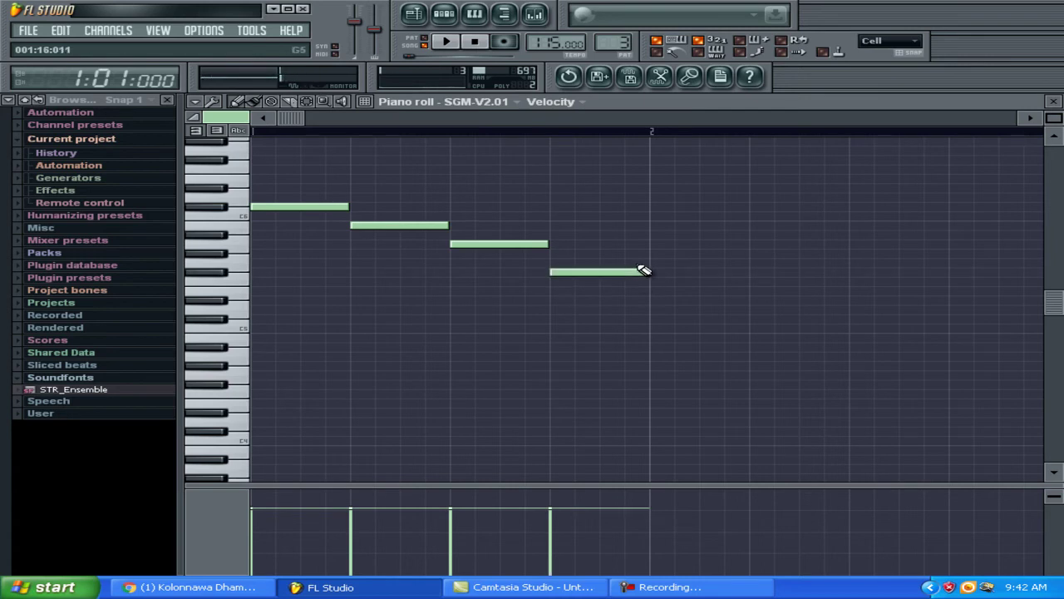
pyautogui.click(453, 45)
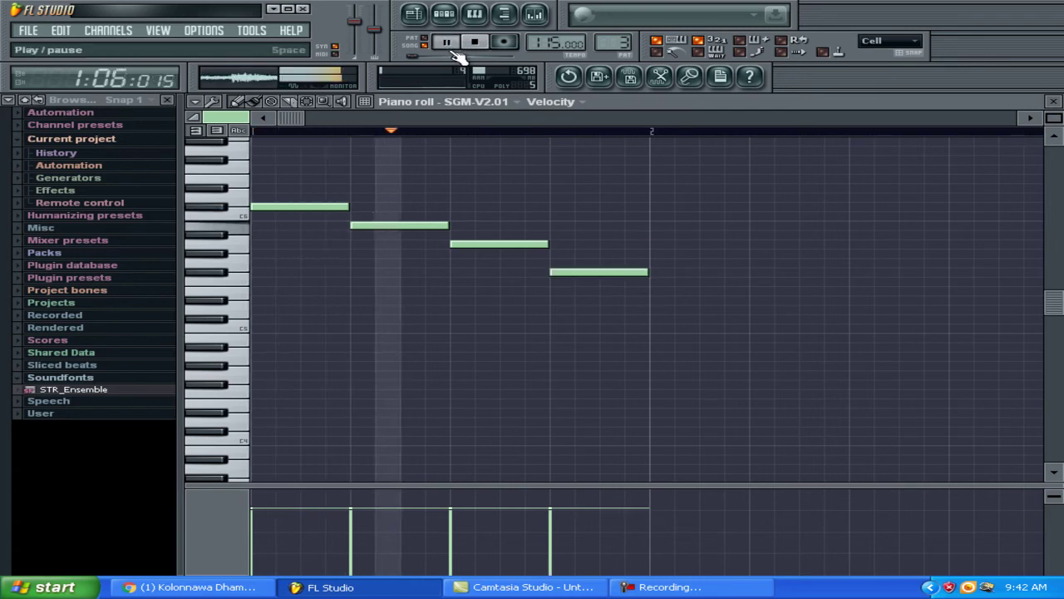
pyautogui.click(475, 42)
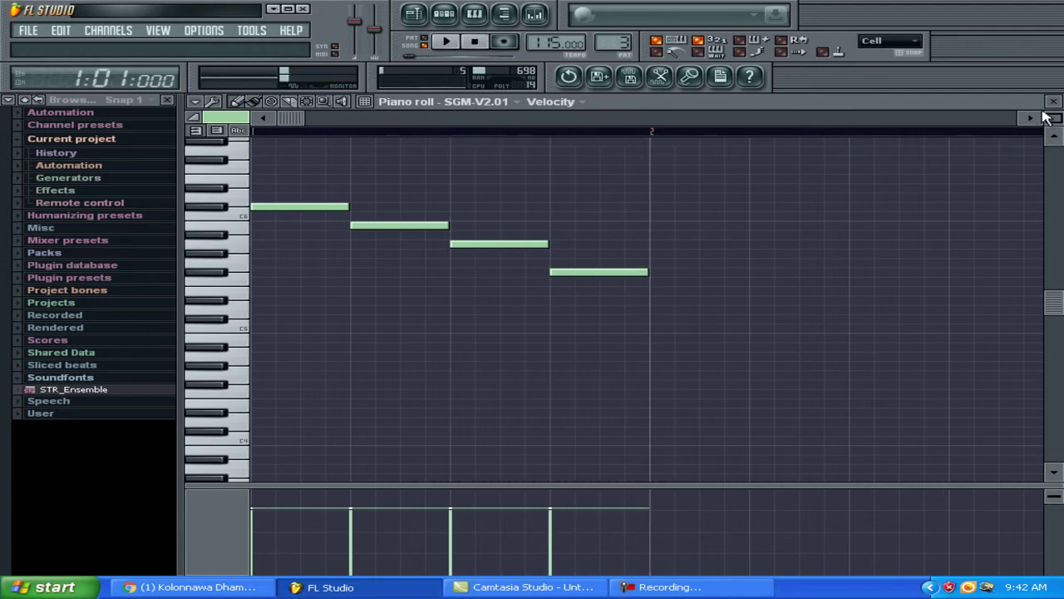
# Step: Fill bar 2 with two-step C#5, E5, F#5 and E5 notes followed by an eight-step F#5 note
pyautogui.click(1032, 121)
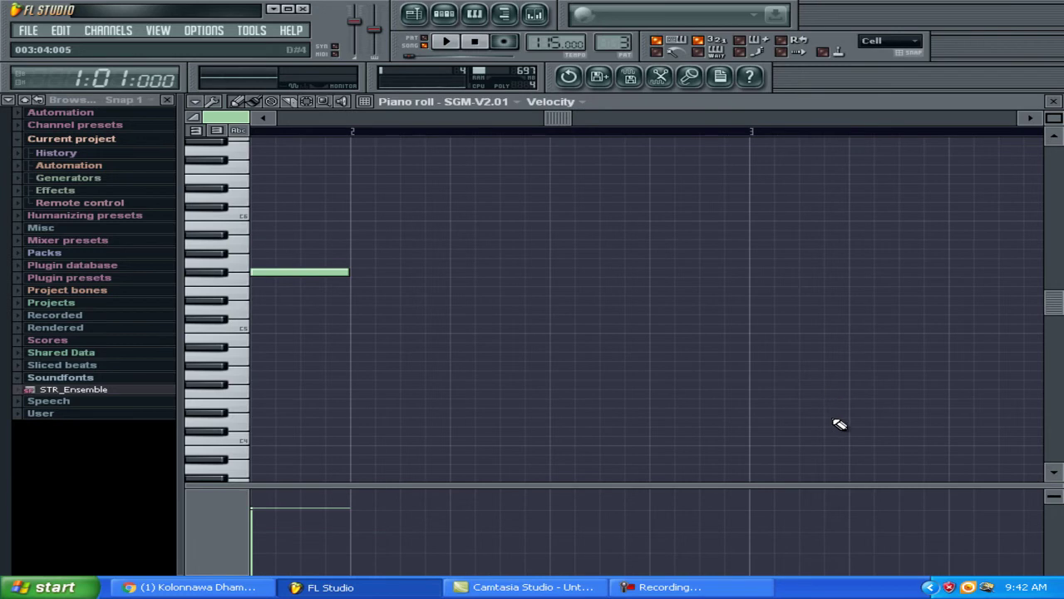
pyautogui.click(218, 327)
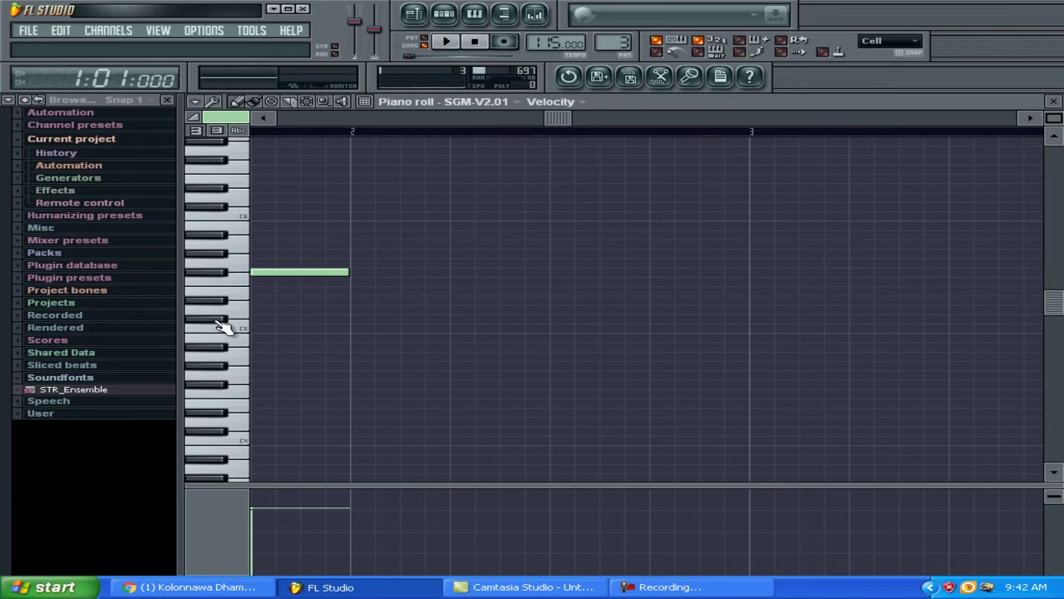
pyautogui.click(362, 324)
pyautogui.moveTo(449, 320); pyautogui.dragTo(401, 318)
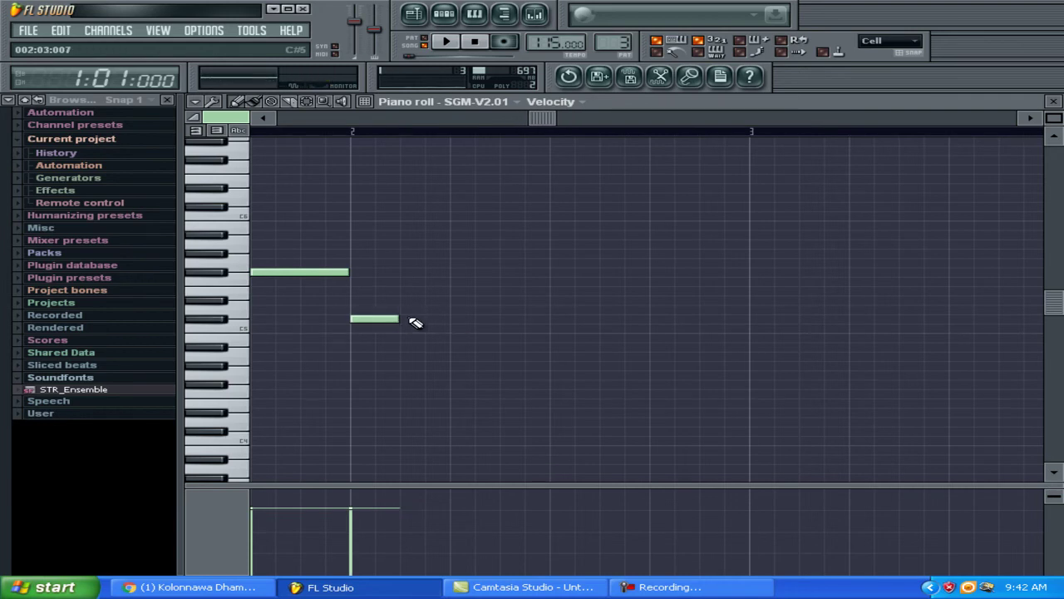
pyautogui.click(408, 291)
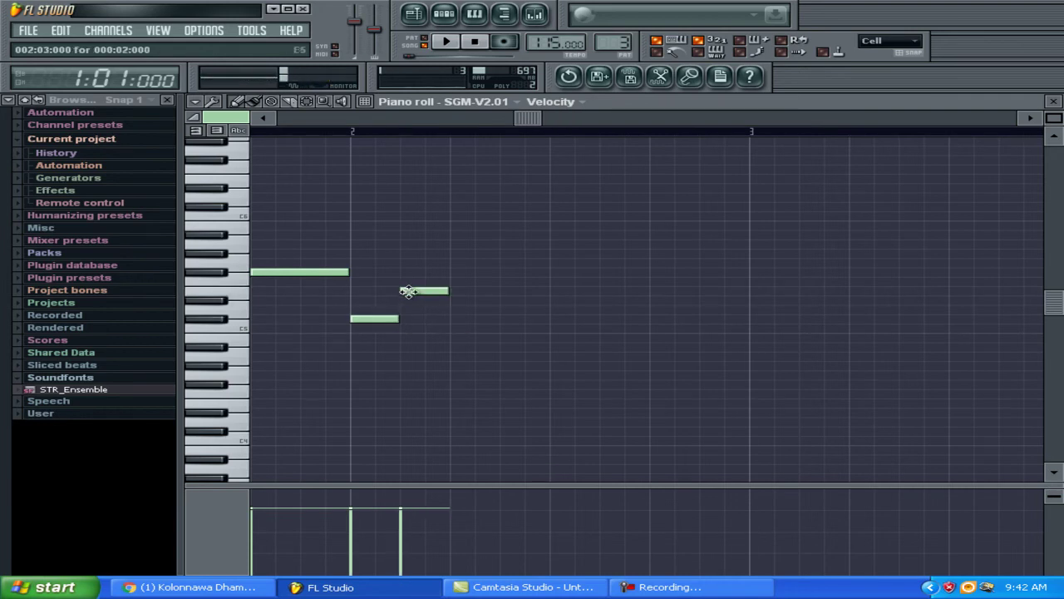
pyautogui.click(453, 272)
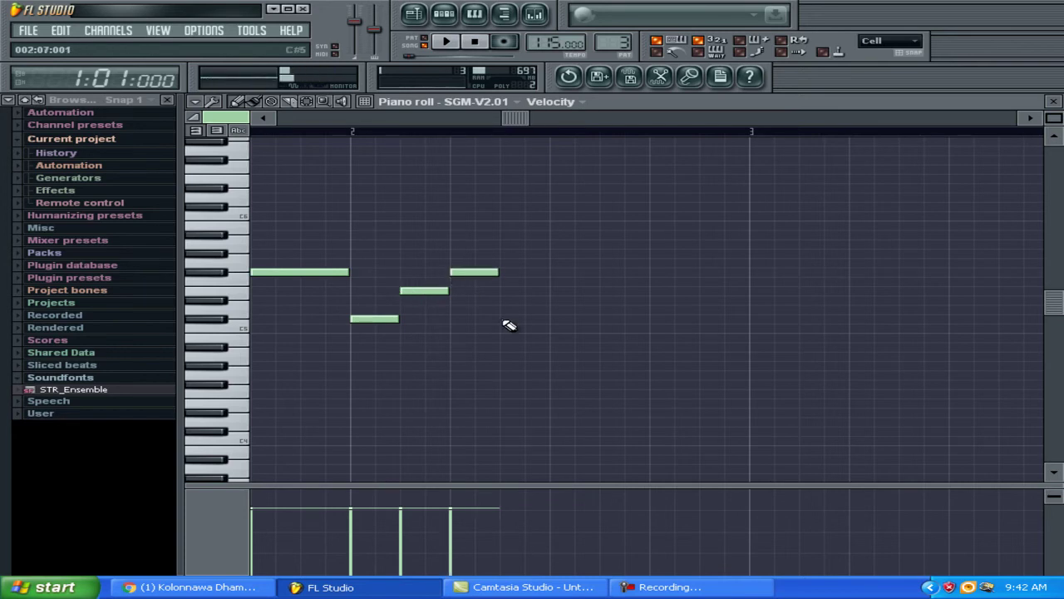
pyautogui.click(505, 291)
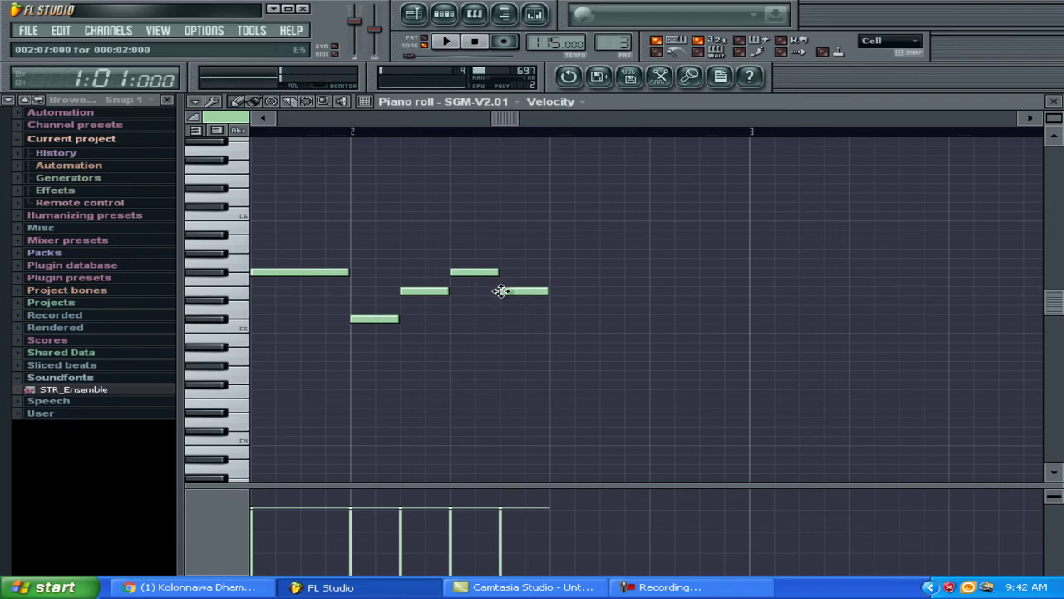
pyautogui.click(560, 275)
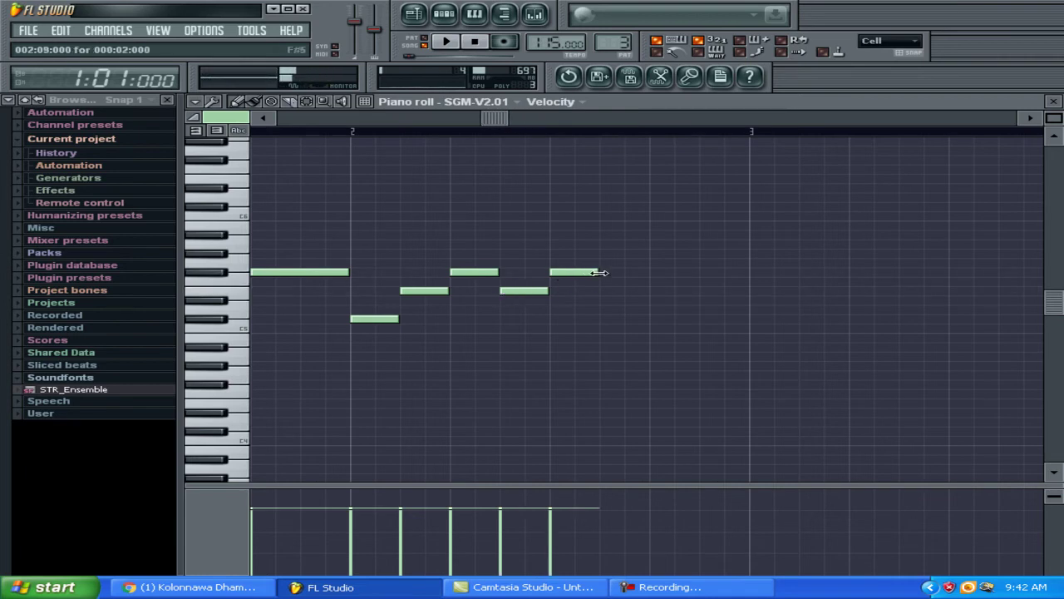
pyautogui.moveTo(599, 273); pyautogui.dragTo(734, 277)
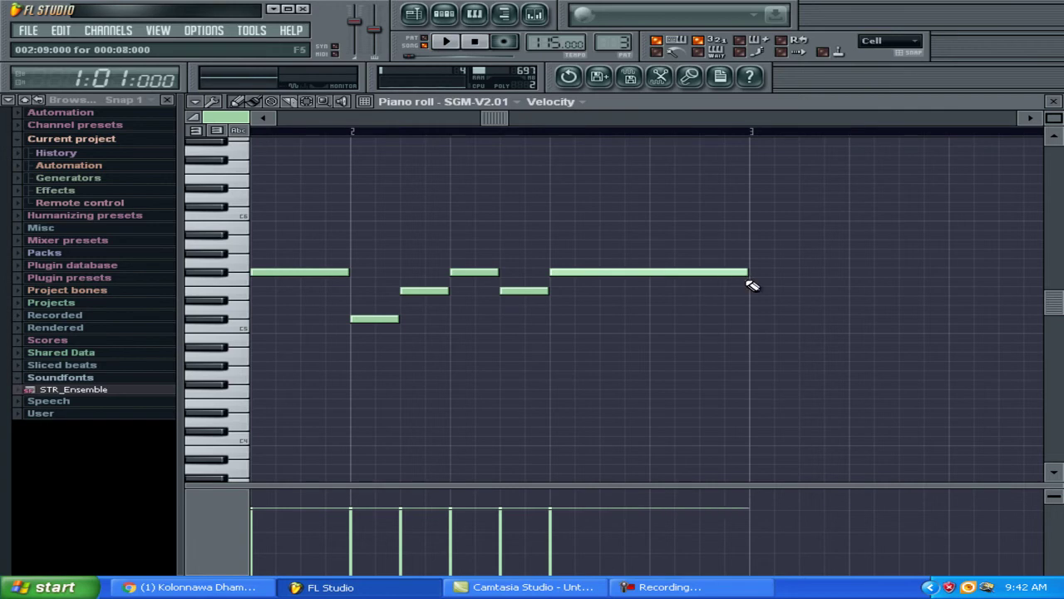
# Step: Place three consecutive one-step G#5 notes in bar 3, starting at step 3
pyautogui.moveTo(1039, 116); pyautogui.dragTo(1034, 122)
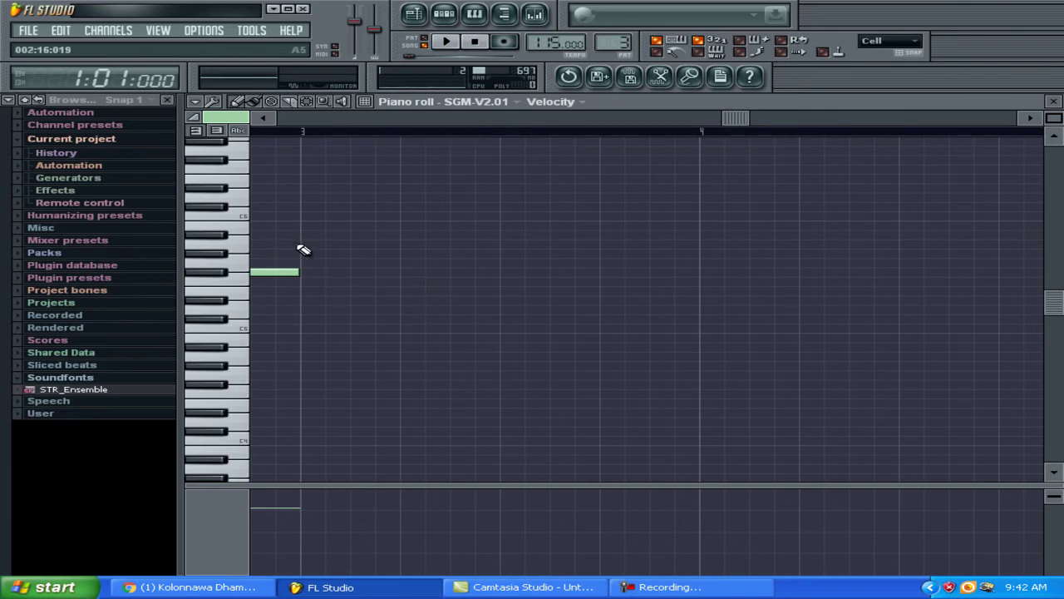
pyautogui.click(361, 246)
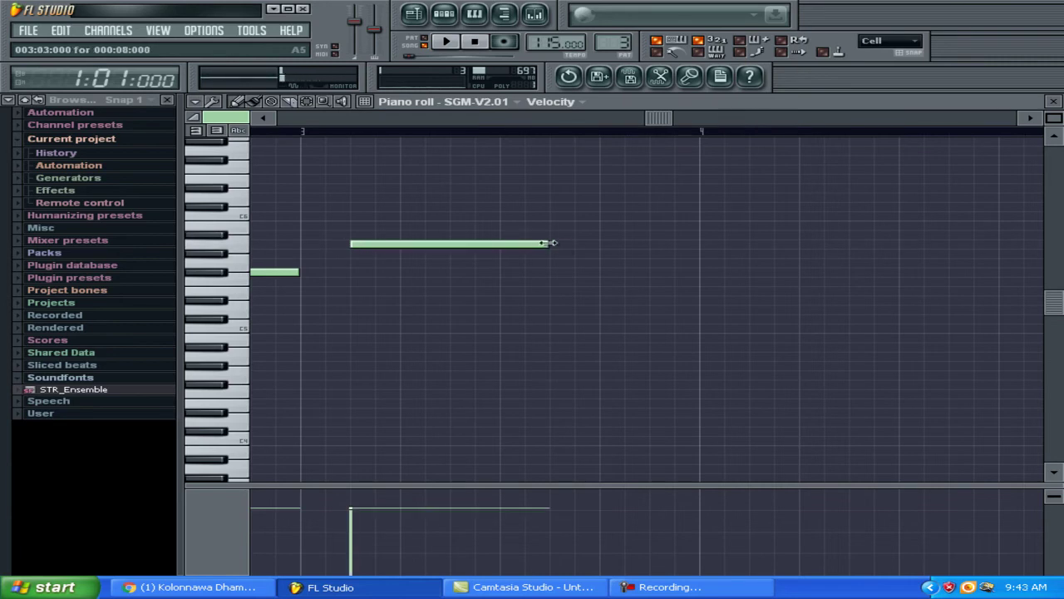
pyautogui.moveTo(551, 242); pyautogui.dragTo(388, 243)
pyautogui.click(387, 243)
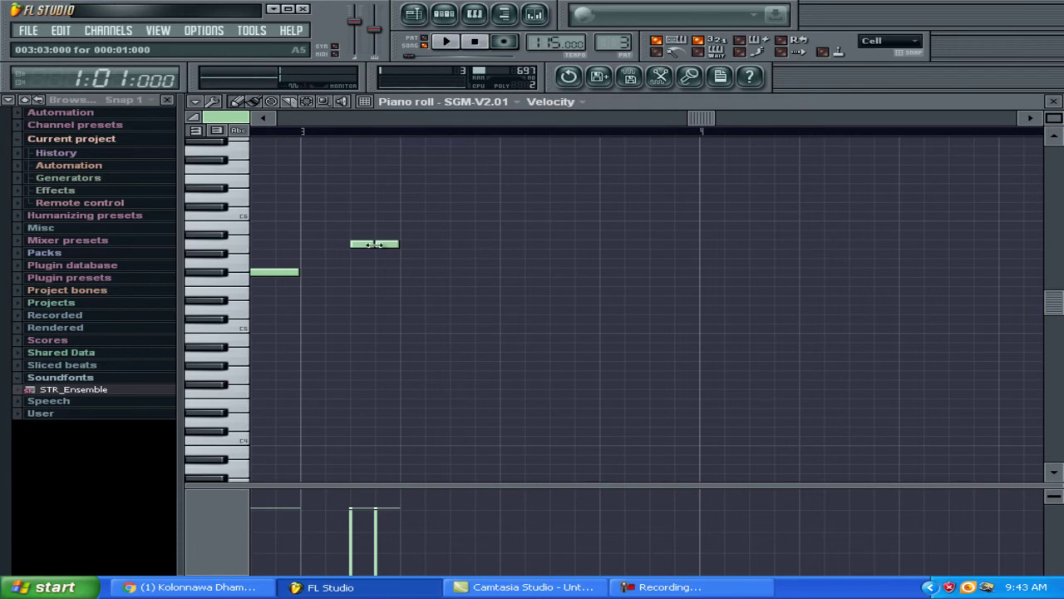
pyautogui.moveTo(365, 243); pyautogui.dragTo(388, 252)
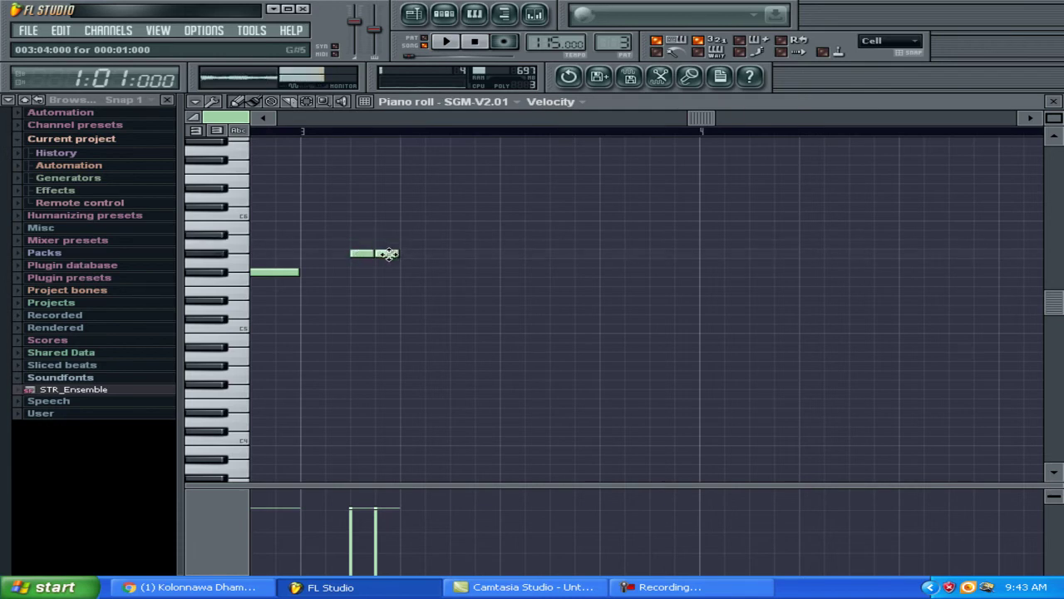
pyautogui.click(409, 253)
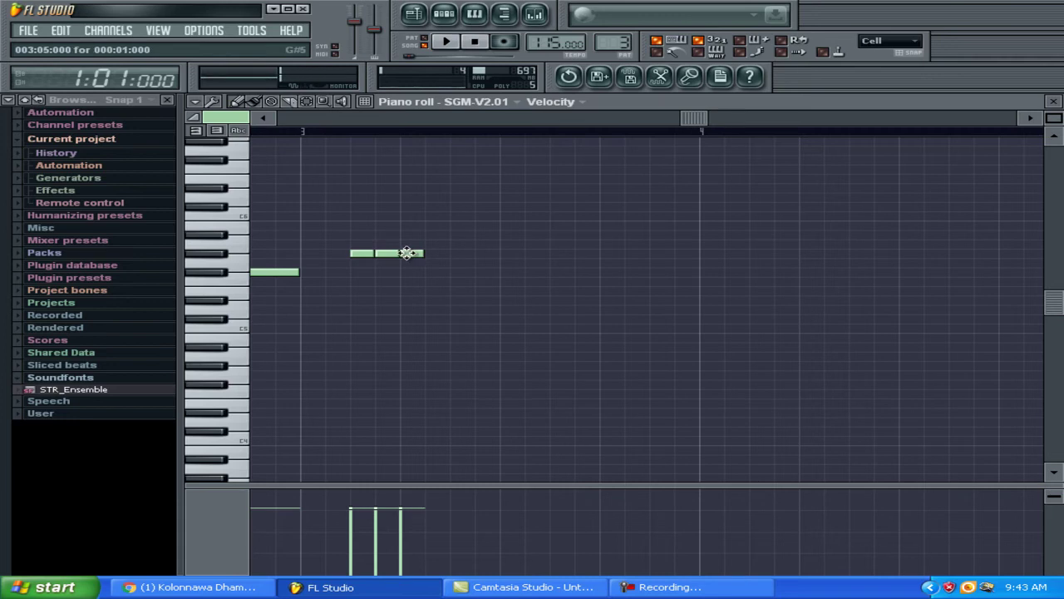
# Step: Add a one-step B5 note at step 7 of bar 3 and a four-step G#5 note at step 9
pyautogui.click(434, 226)
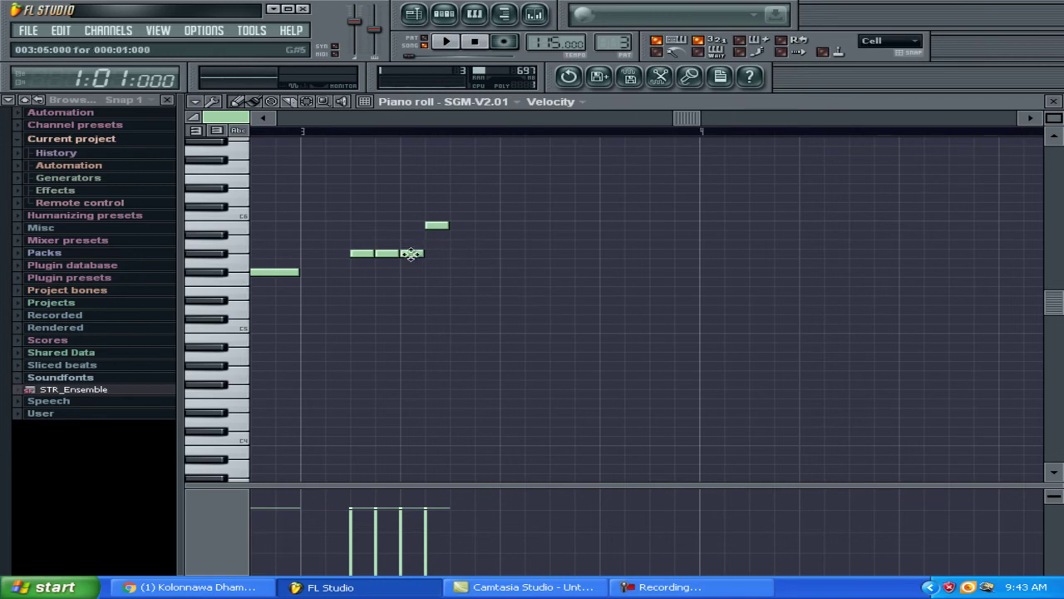
pyautogui.moveTo(438, 224); pyautogui.dragTo(460, 225)
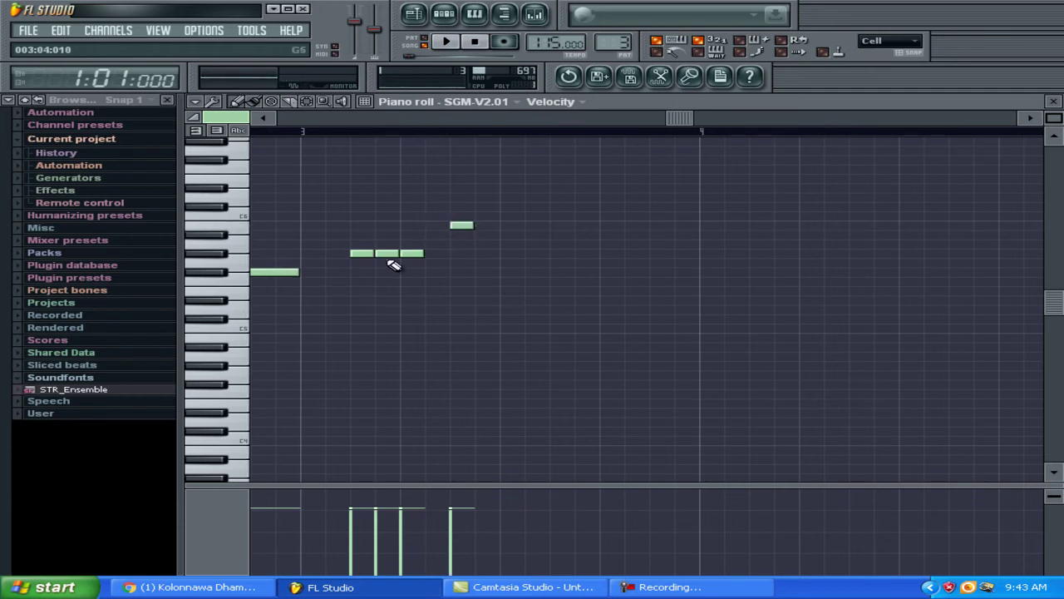
pyautogui.click(507, 253)
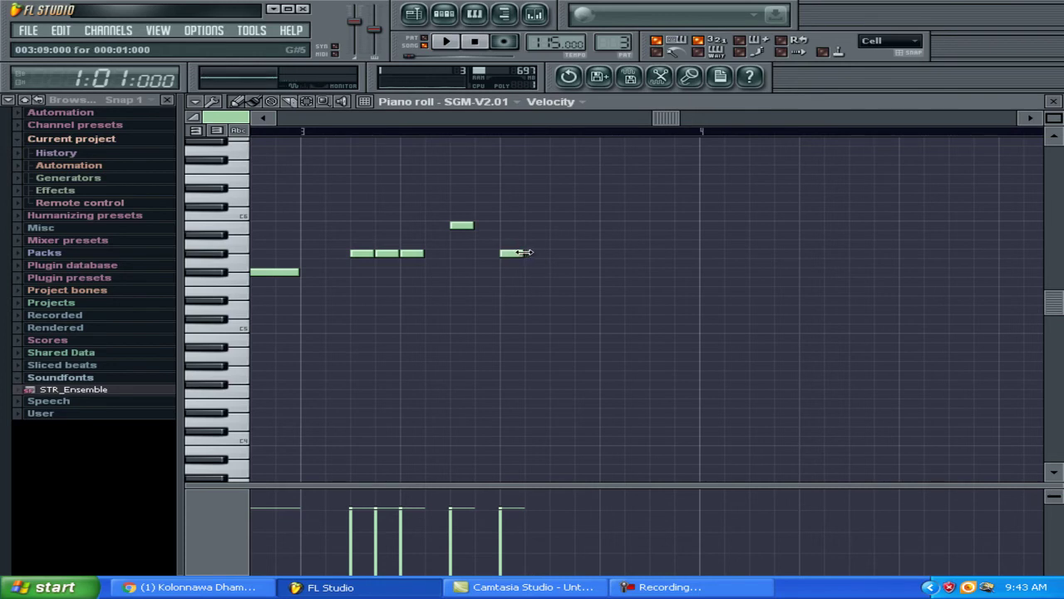
pyautogui.moveTo(523, 252); pyautogui.dragTo(597, 252)
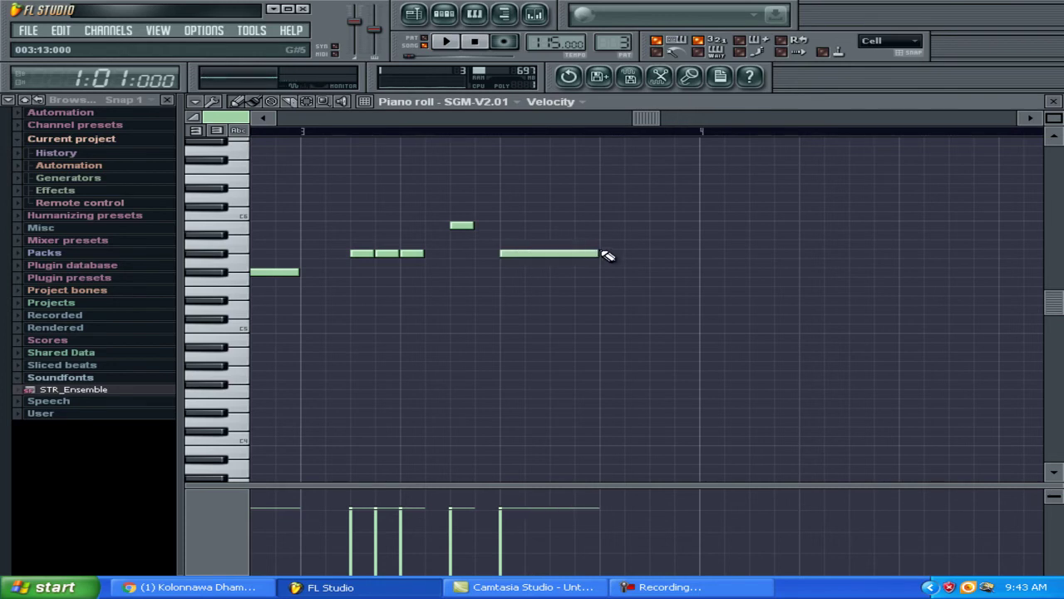
# Step: Finish bar 3 with a two-step F#5 note and a two-step E5 note directly after the long G#5
pyautogui.moveTo(608, 282); pyautogui.dragTo(613, 268)
pyautogui.click(626, 271)
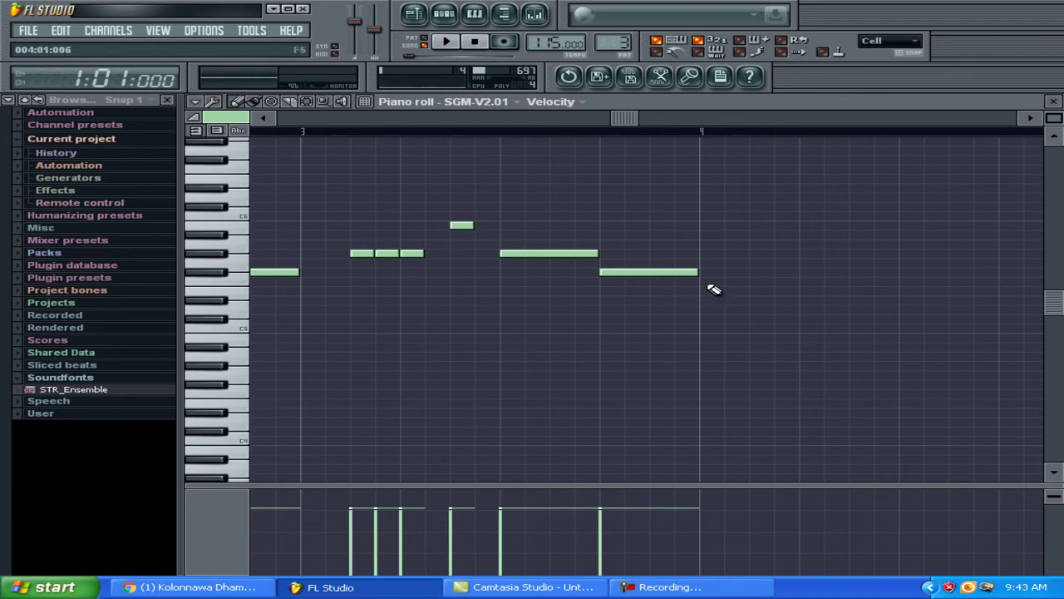
pyautogui.moveTo(697, 272); pyautogui.dragTo(650, 272)
pyautogui.click(662, 292)
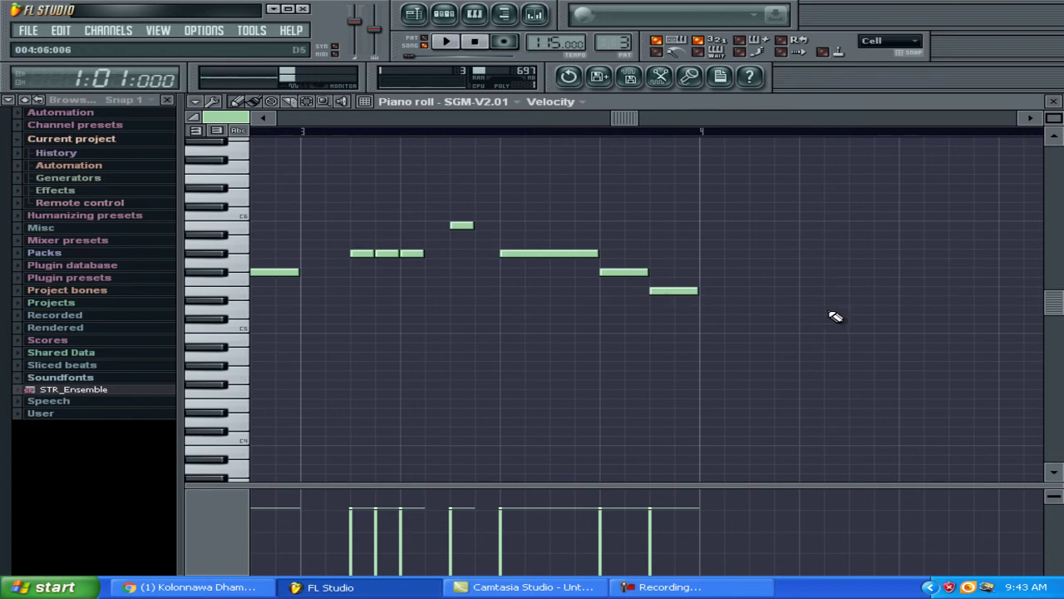
# Step: Place one-step F#5 notes at steps 3 and 4 of bar 4, followed by a four-step F#5 note at step 5
pyautogui.click(758, 272)
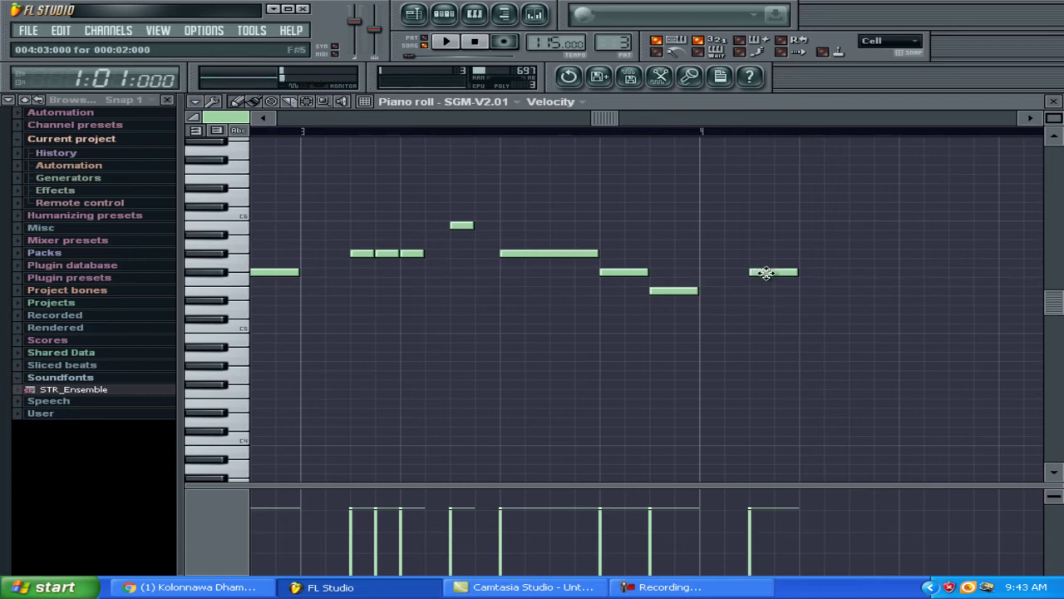
pyautogui.moveTo(797, 271); pyautogui.dragTo(774, 271)
pyautogui.click(782, 273)
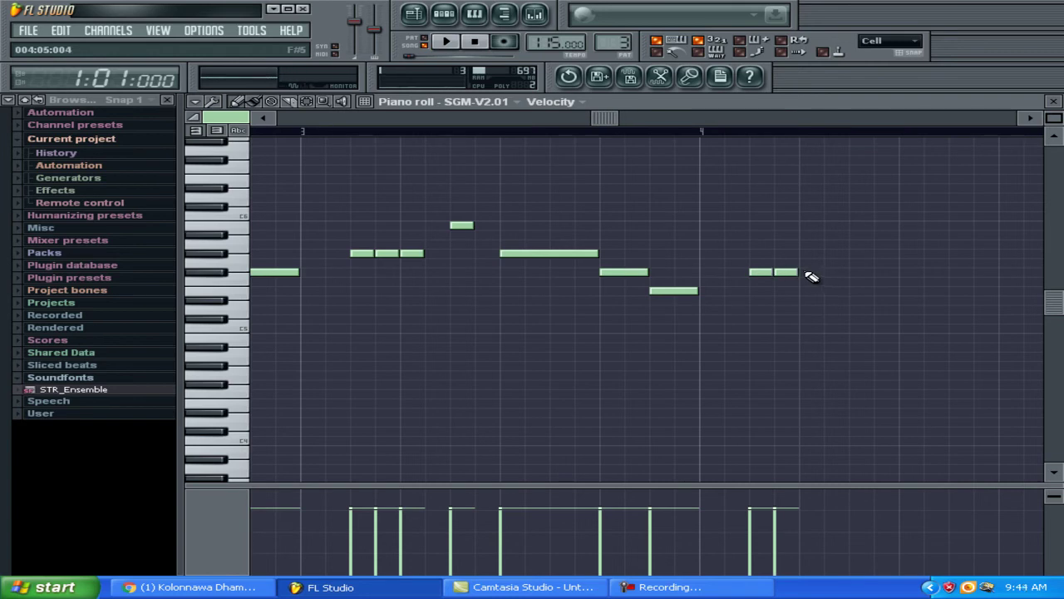
pyautogui.click(808, 274)
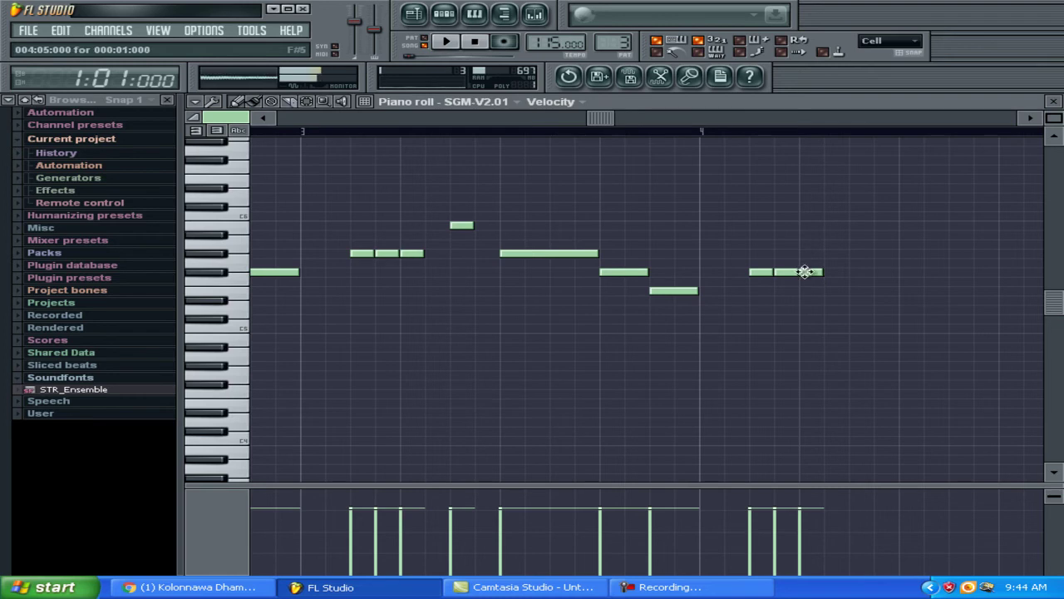
pyautogui.moveTo(821, 272); pyautogui.dragTo(895, 277)
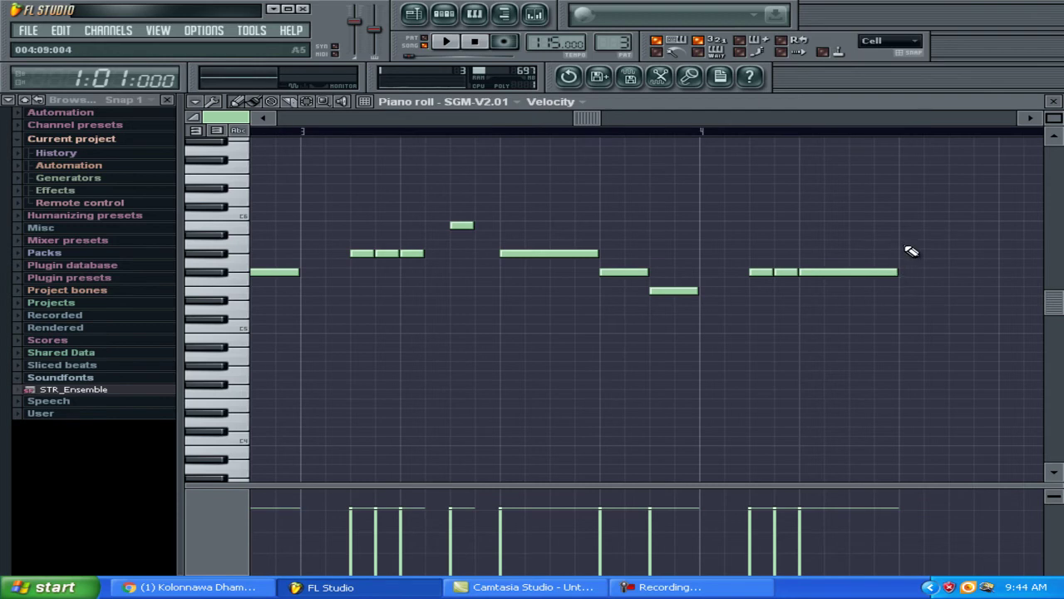
# Step: Add a two-step A5 note at step 7 of bar 4, shortening the preceding F#5 note to two steps
pyautogui.click(908, 244)
pyautogui.click(1030, 119)
pyautogui.click(1029, 119)
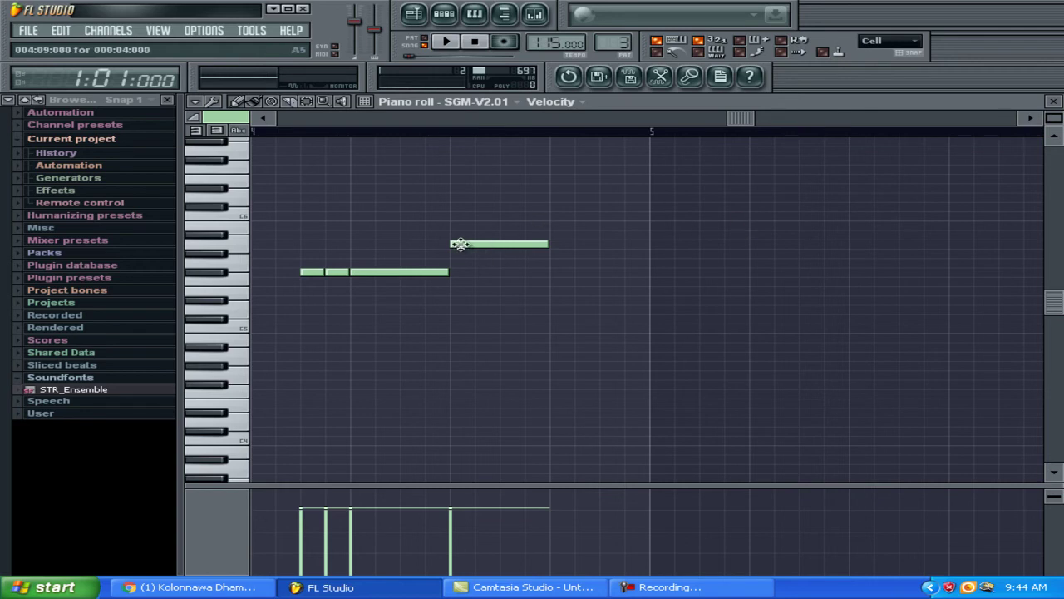
pyautogui.moveTo(740, 118); pyautogui.dragTo(688, 122)
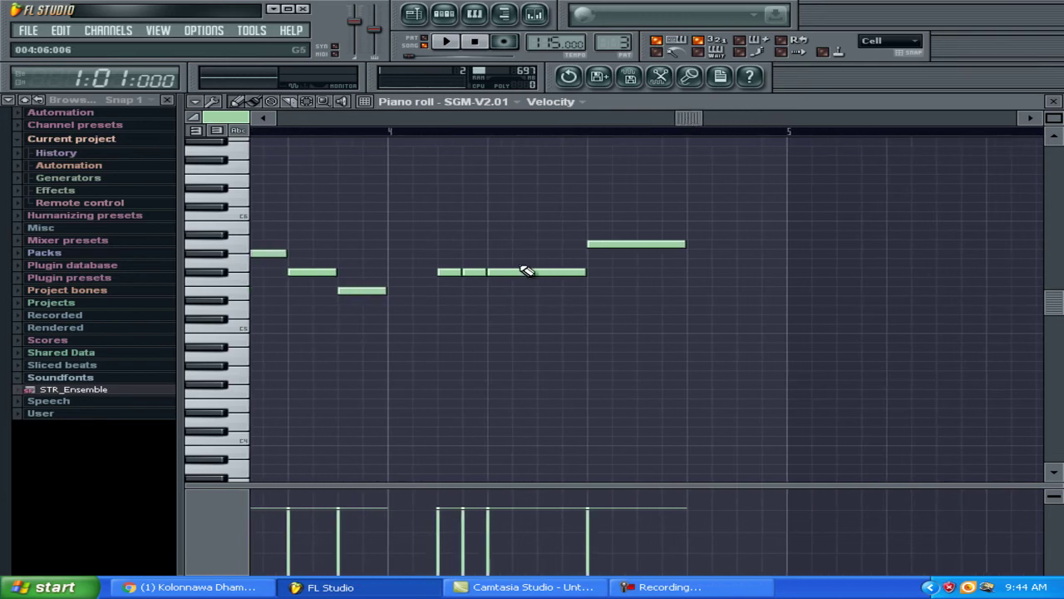
pyautogui.moveTo(587, 272); pyautogui.dragTo(537, 271)
pyautogui.moveTo(618, 244); pyautogui.dragTo(587, 243)
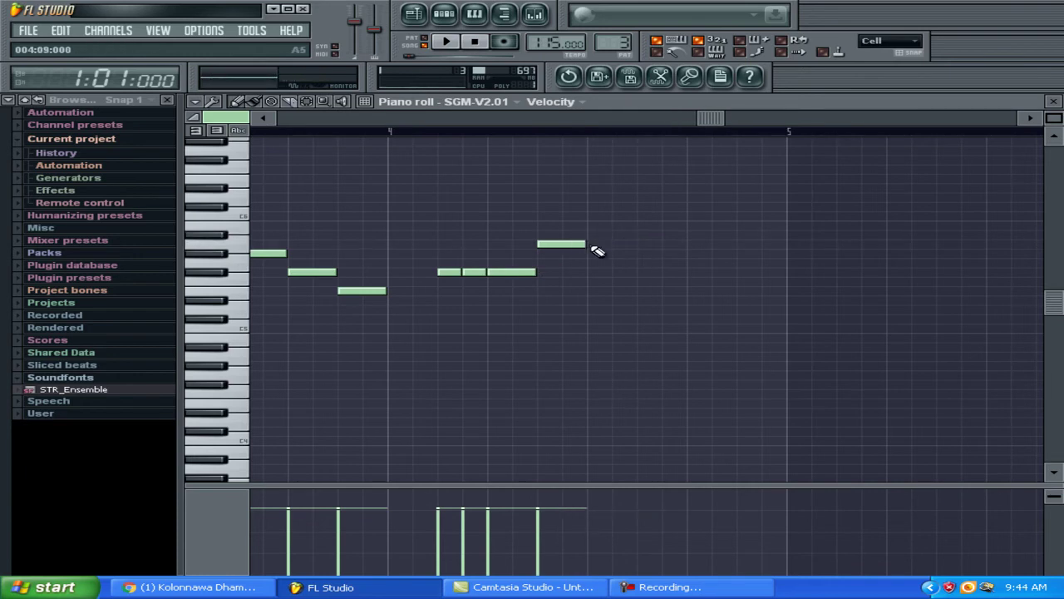
# Step: Complete bar 4 with a four-step F#5 note at step 9, then two-step E5 and D5 notes
pyautogui.click(598, 273)
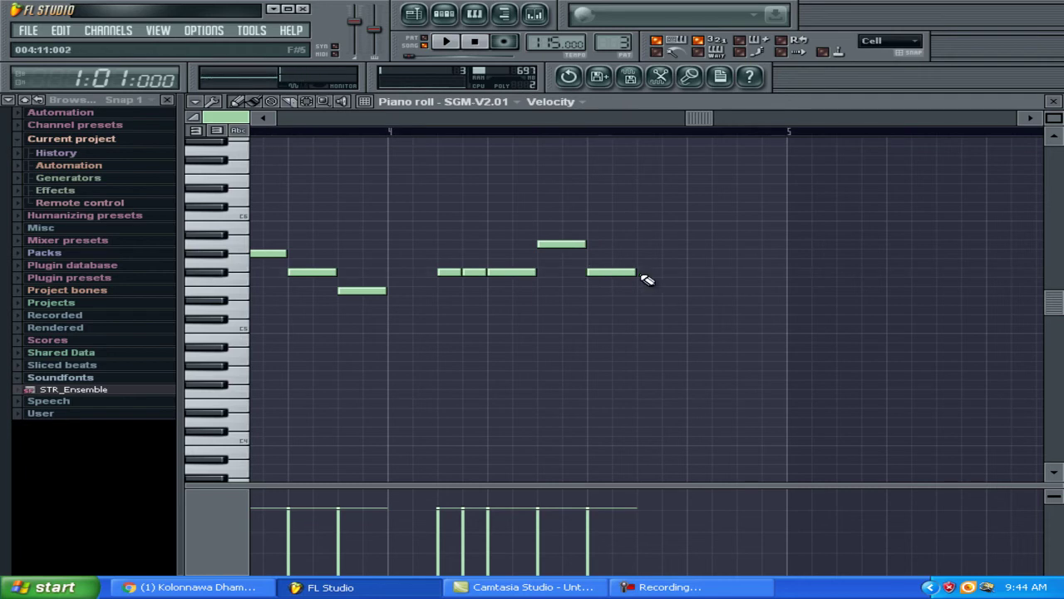
pyautogui.moveTo(633, 274); pyautogui.dragTo(670, 273)
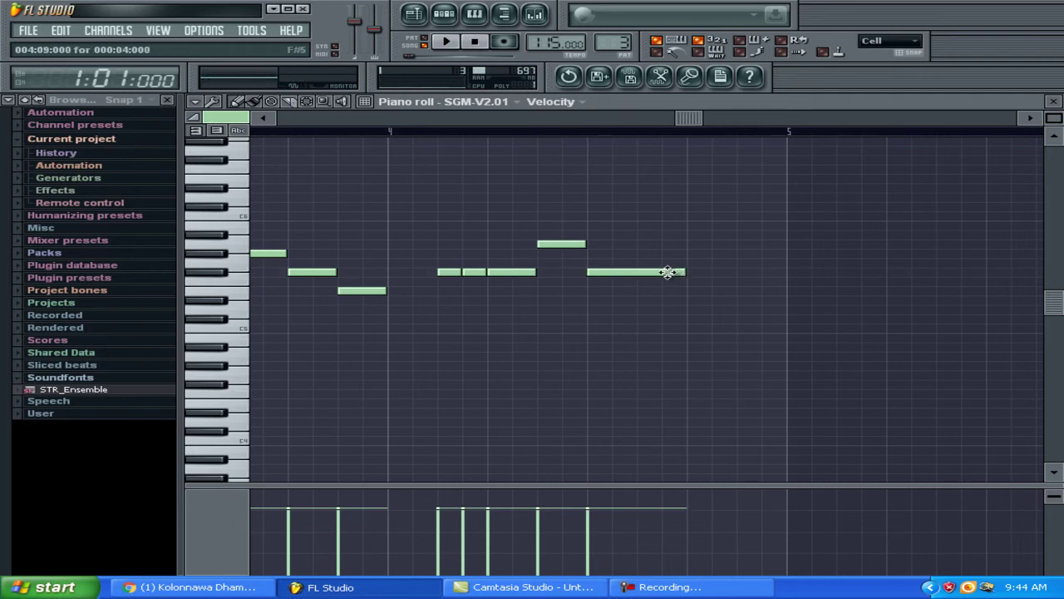
pyautogui.click(696, 291)
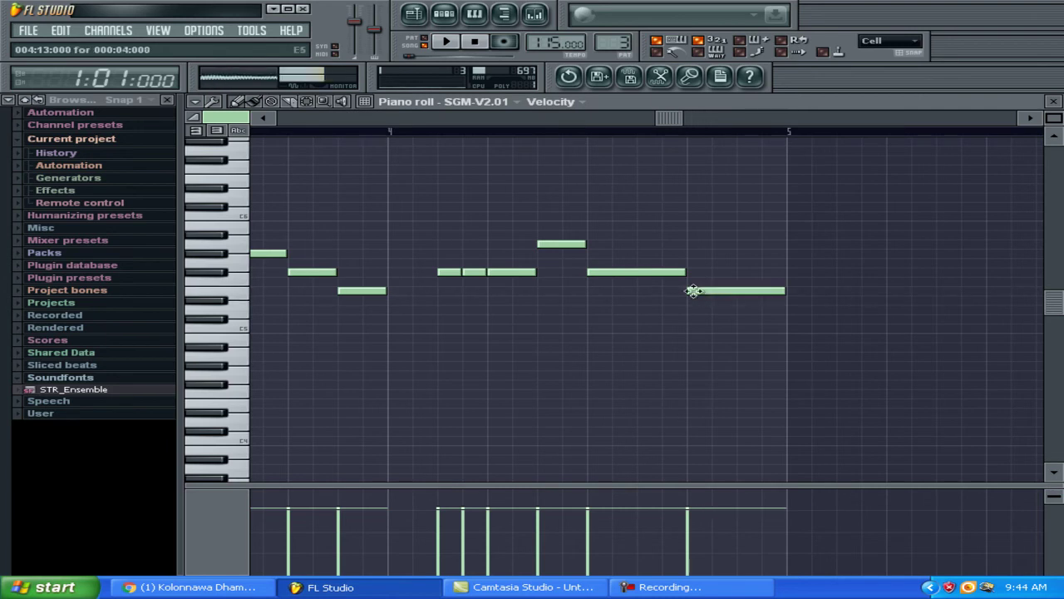
pyautogui.moveTo(783, 292)
pyautogui.mouseDown()
pyautogui.moveTo(710, 295)
pyautogui.moveTo(732, 295)
pyautogui.mouseUp()
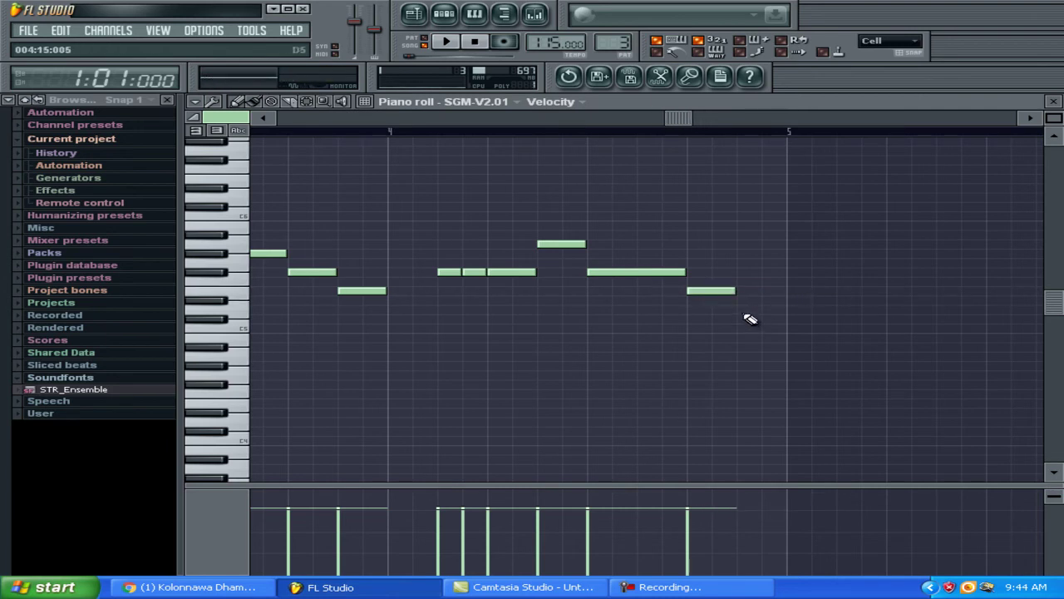
pyautogui.click(745, 311)
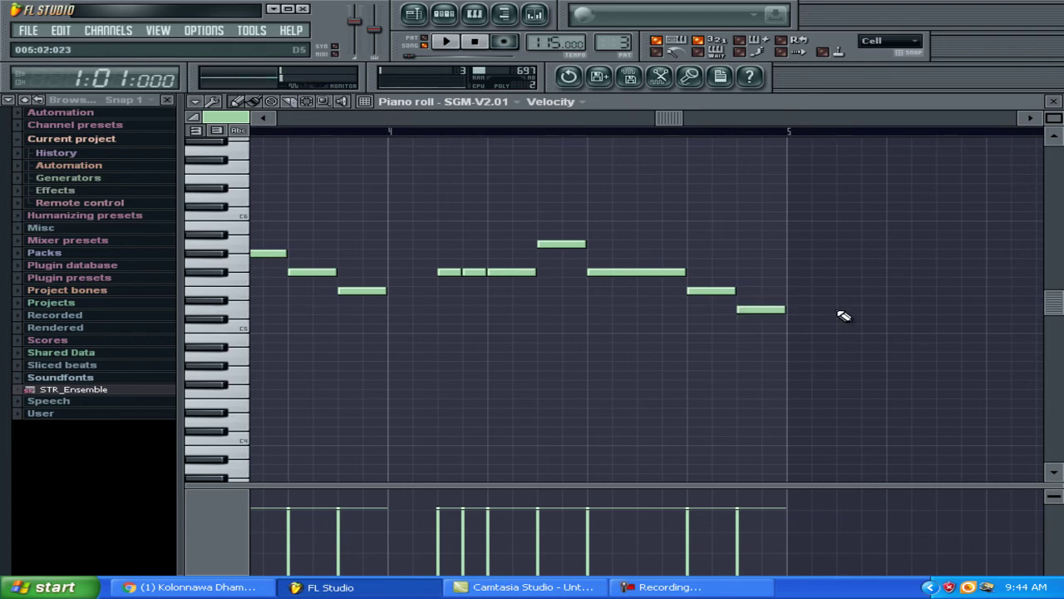
pyautogui.click(1029, 119)
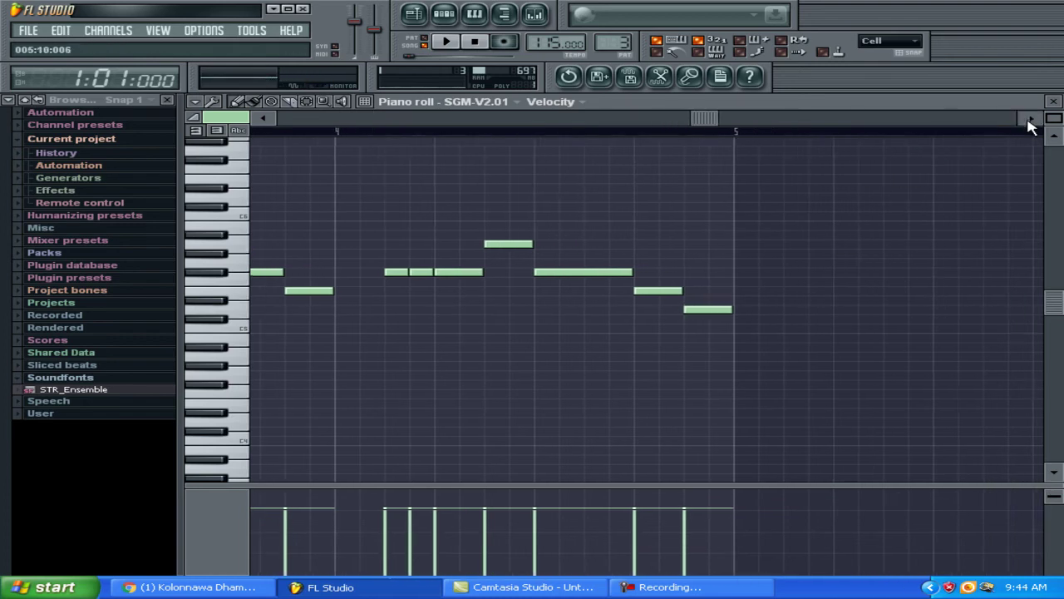
# Step: Fill bar 5 with four consecutive four-step notes descending through C#5, B4, A4 and G#4
pyautogui.click(1030, 119)
pyautogui.click(446, 320)
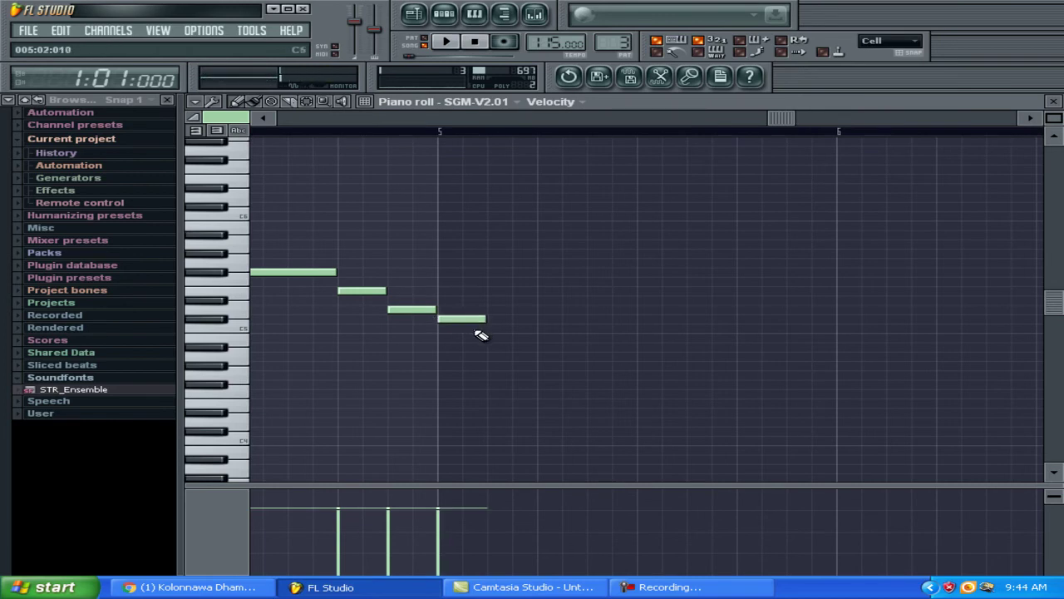
pyautogui.moveTo(485, 318); pyautogui.dragTo(534, 319)
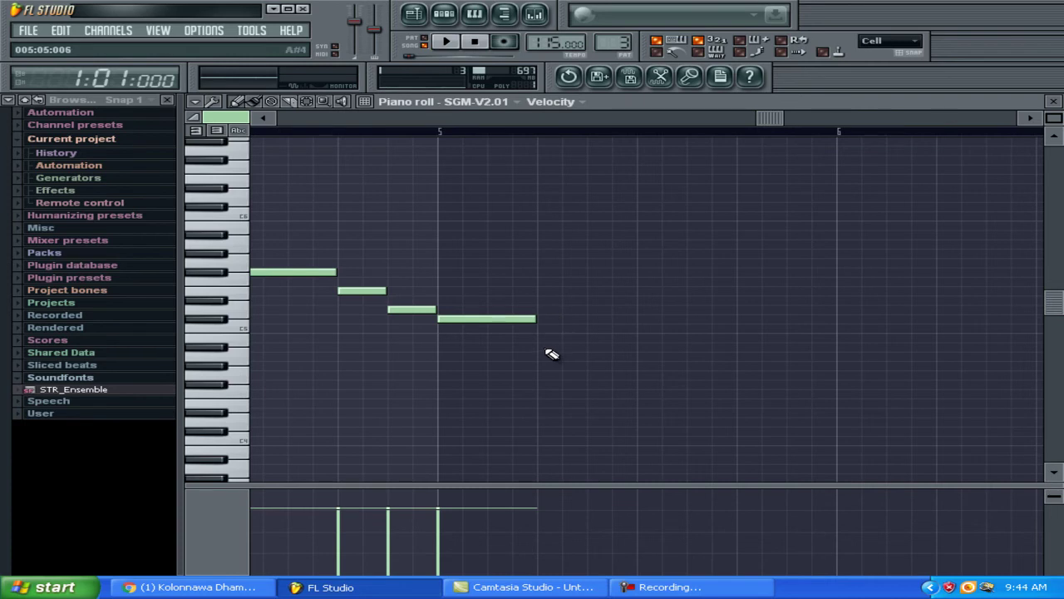
pyautogui.click(551, 338)
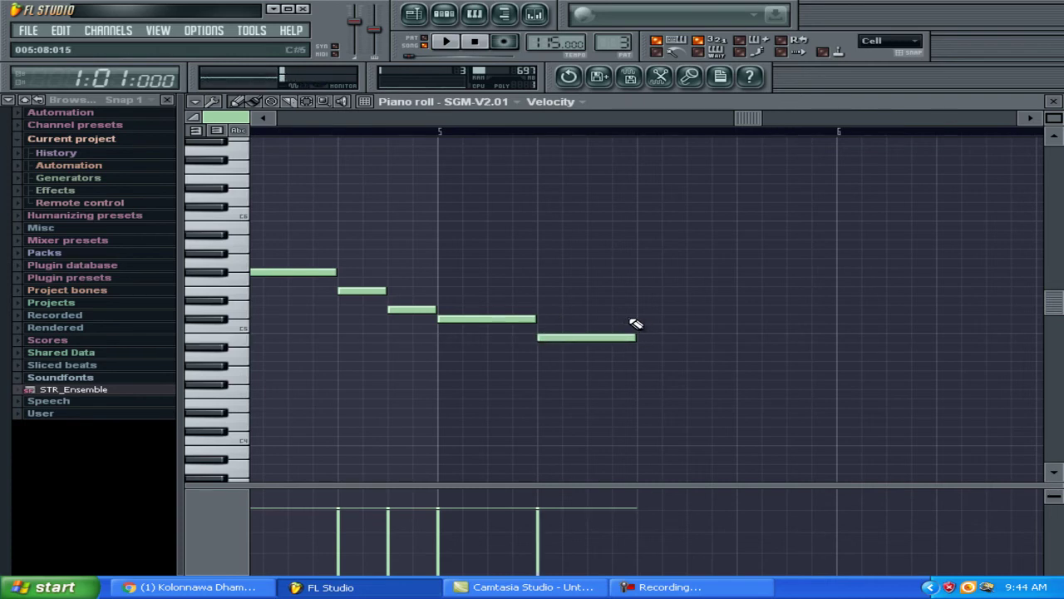
pyautogui.click(646, 356)
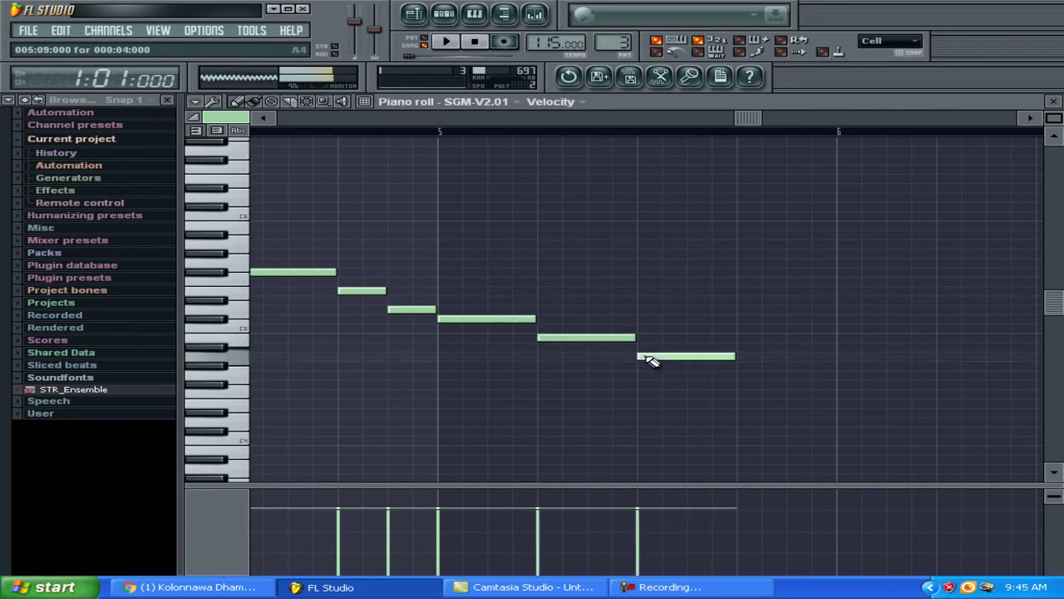
pyautogui.click(742, 367)
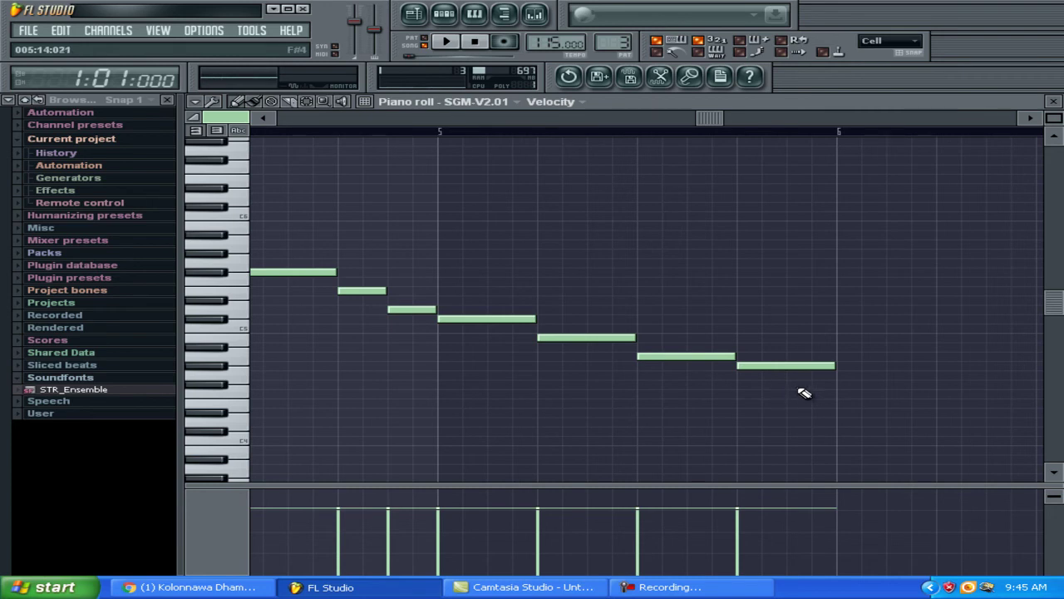
# Step: Write bar 6 with two-step F#4, G#4, A4 and G#4 notes, followed by an eight-step A4 note filling the bar
pyautogui.click(1030, 117)
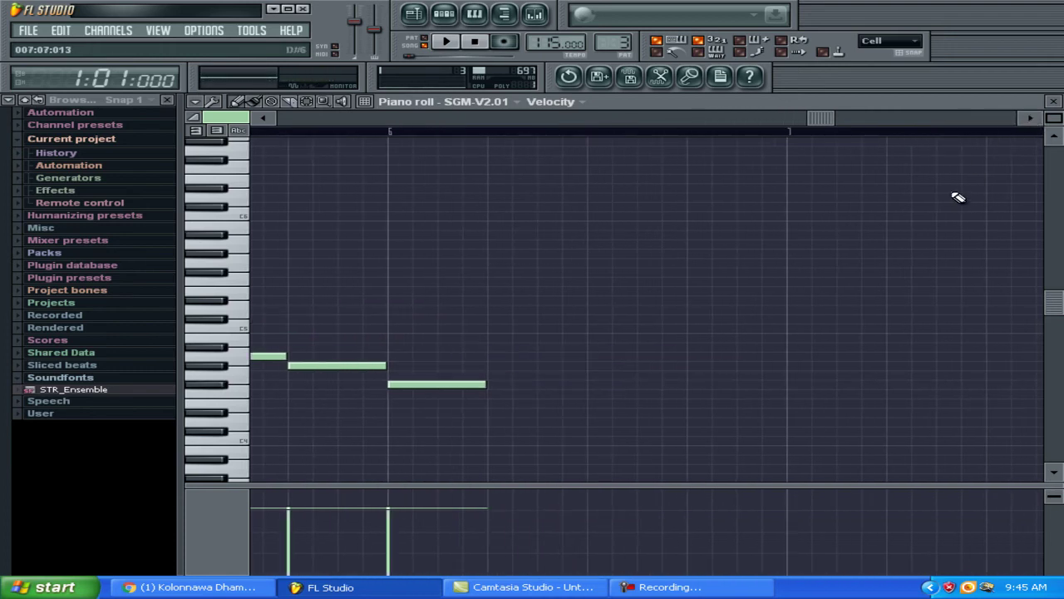
pyautogui.moveTo(486, 384); pyautogui.dragTo(435, 385)
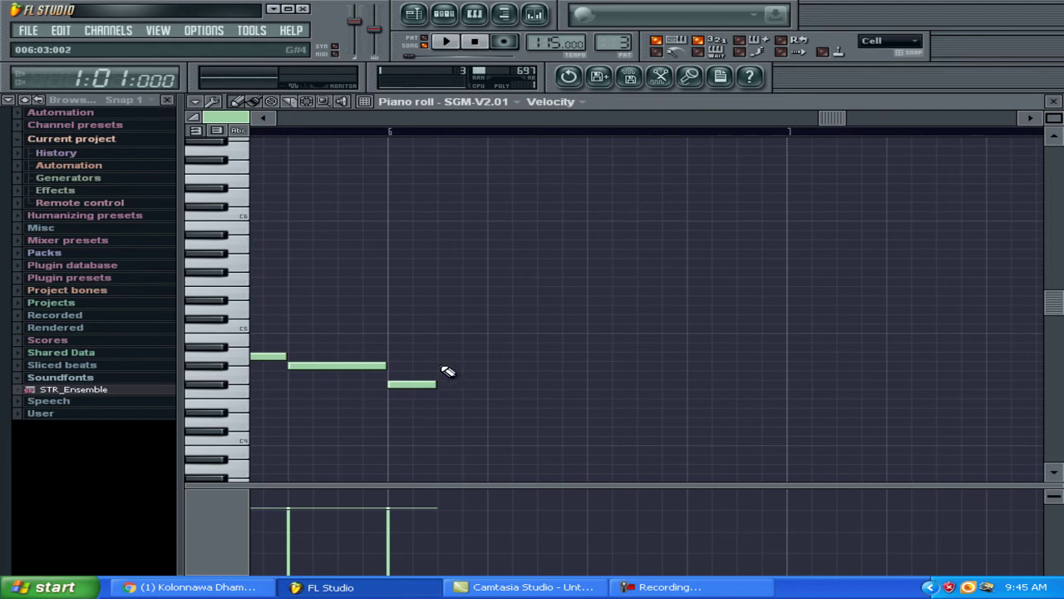
pyautogui.click(441, 365)
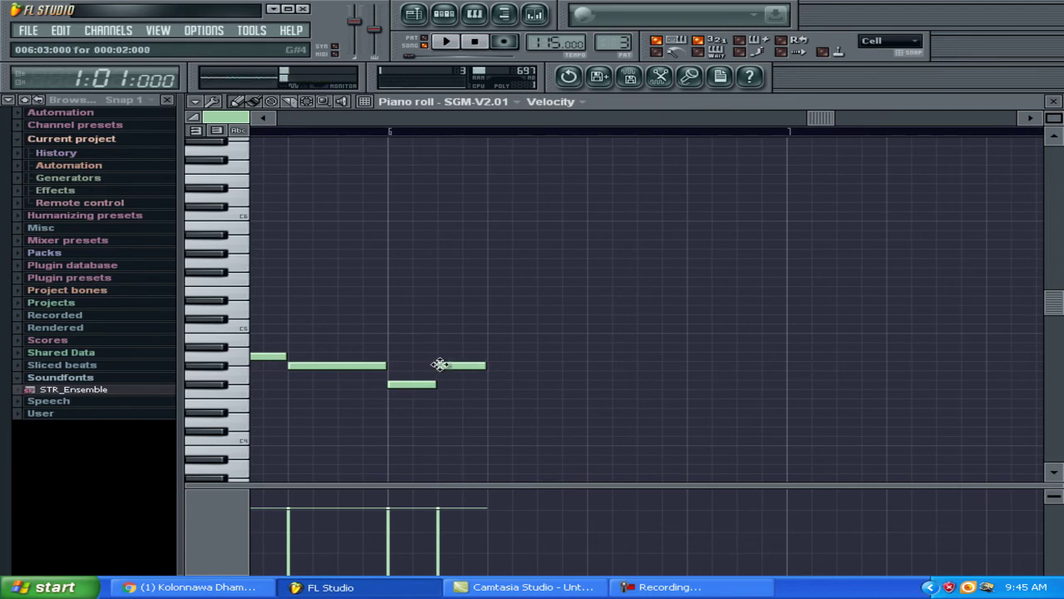
pyautogui.click(502, 357)
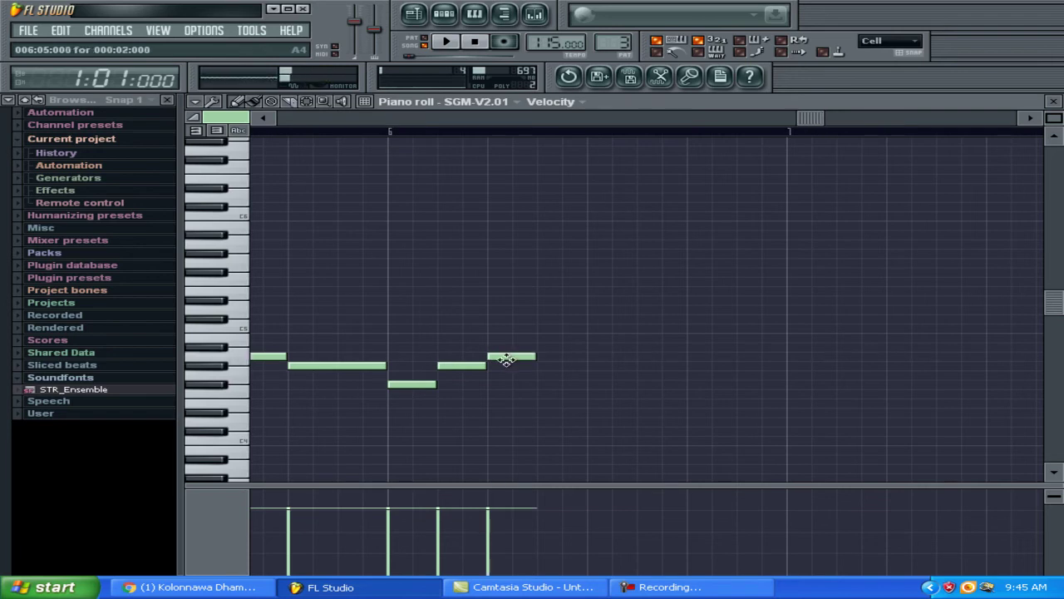
pyautogui.click(548, 365)
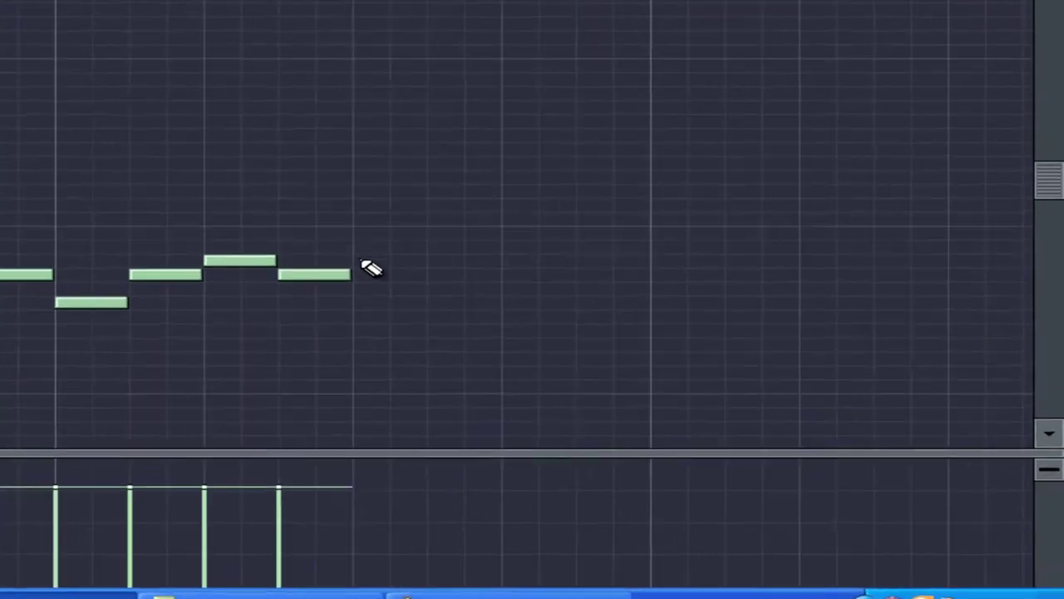
pyautogui.click(311, 242)
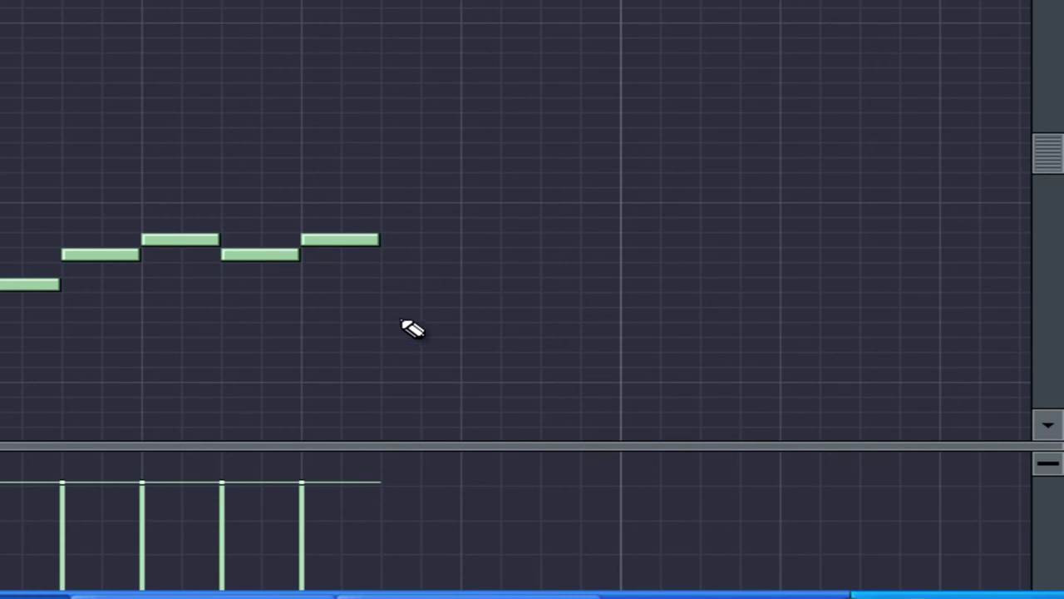
pyautogui.moveTo(378, 241); pyautogui.dragTo(607, 243)
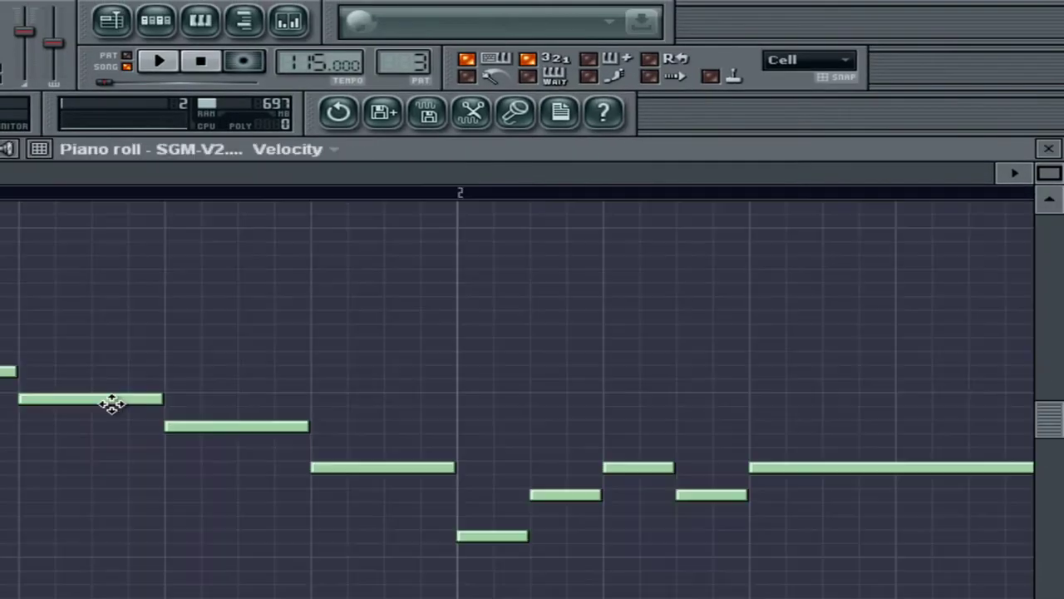
# Step: Close the piano roll and play the song to hear the completed melody
pyautogui.click(1049, 149)
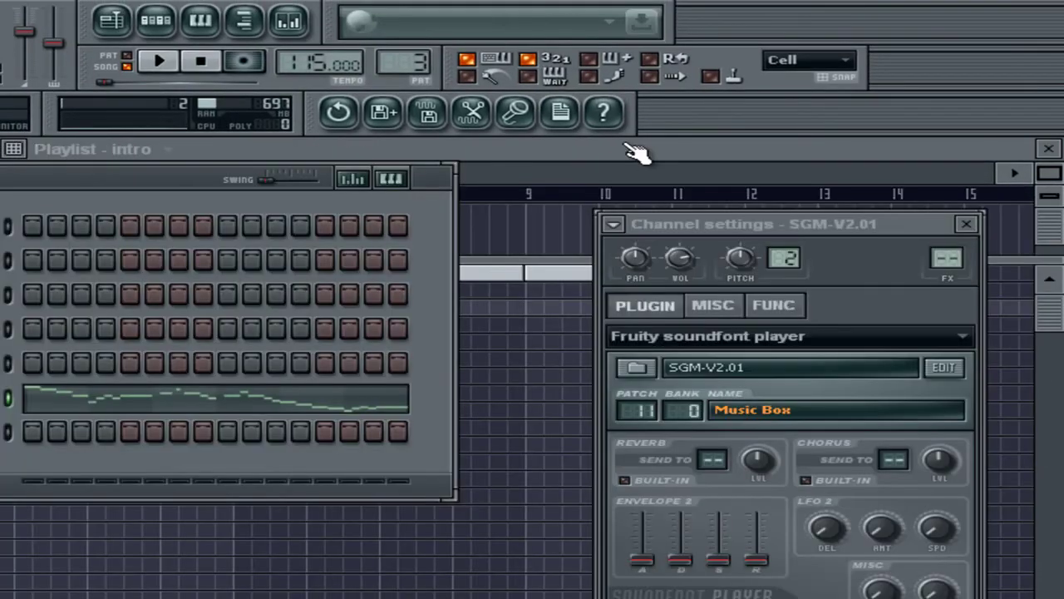
pyautogui.click(162, 62)
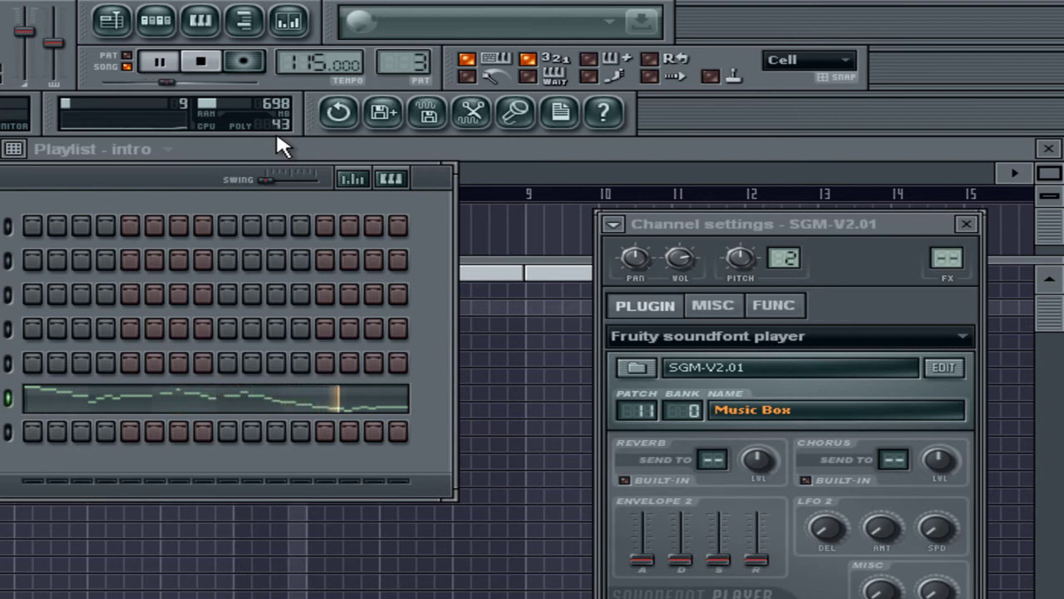
pyautogui.press('space')
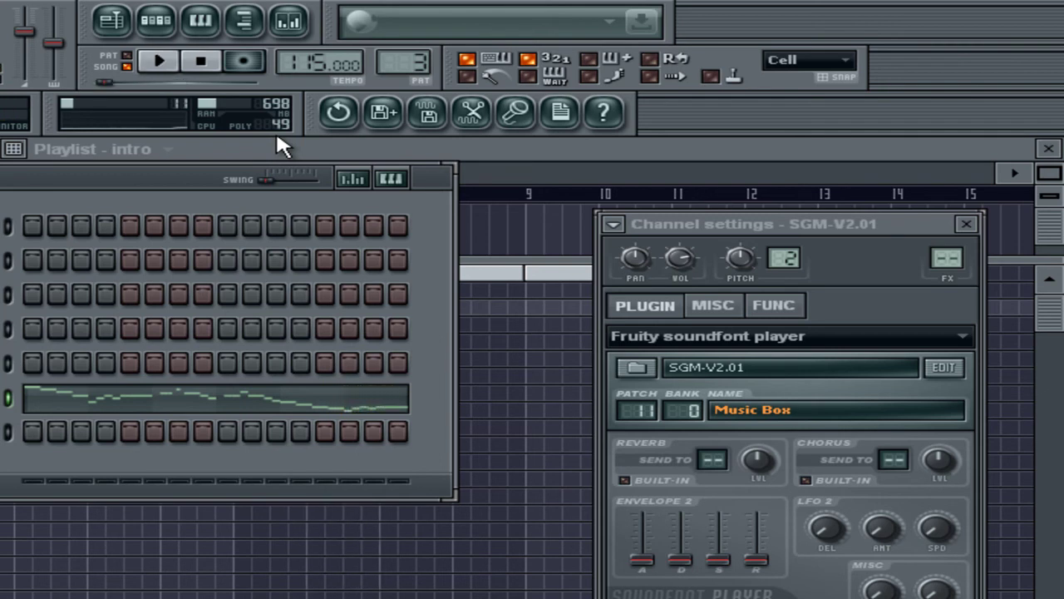
# Step: Reopen the SGM-V2.01 melody in the piano roll and follow its notes during playback
pyautogui.click(107, 406)
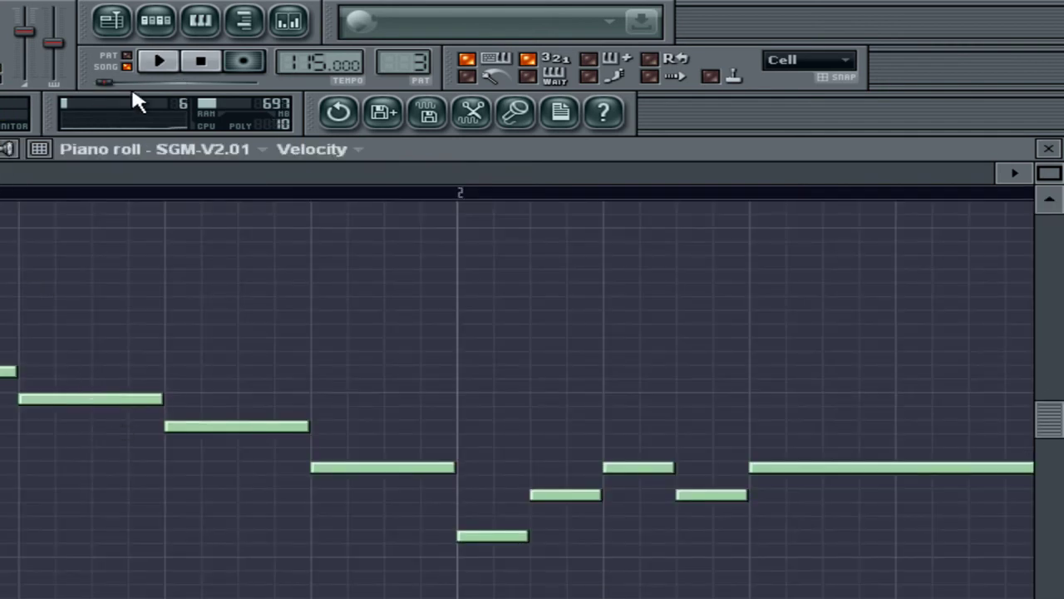
pyautogui.click(156, 63)
pyautogui.click(1011, 171)
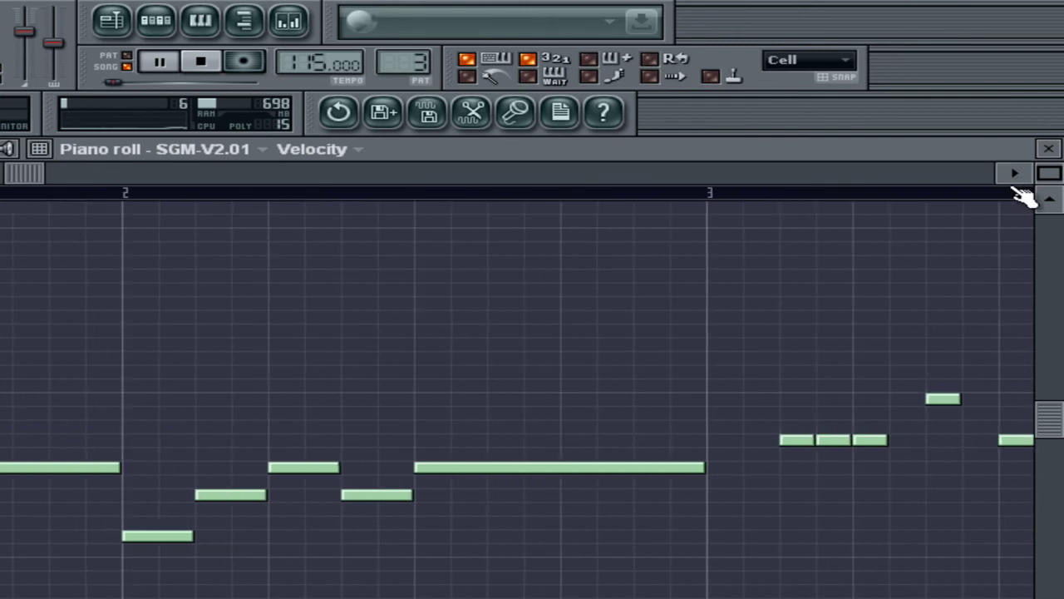
pyautogui.press('space')
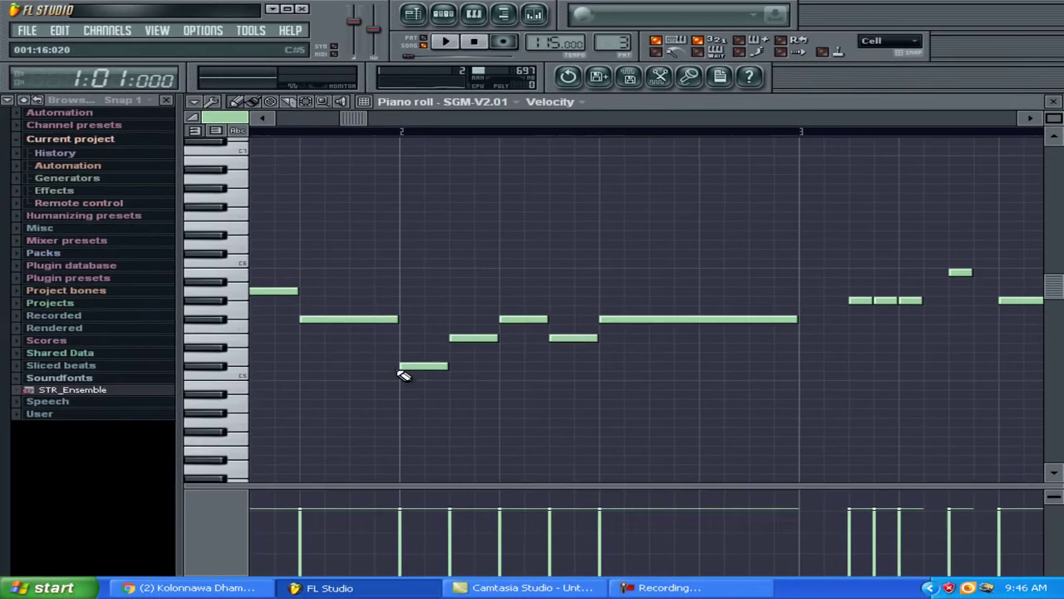
# Step: Raise the first note of bar 2 to D5 and play the corrected melody through
pyautogui.moveTo(426, 363); pyautogui.dragTo(424, 355)
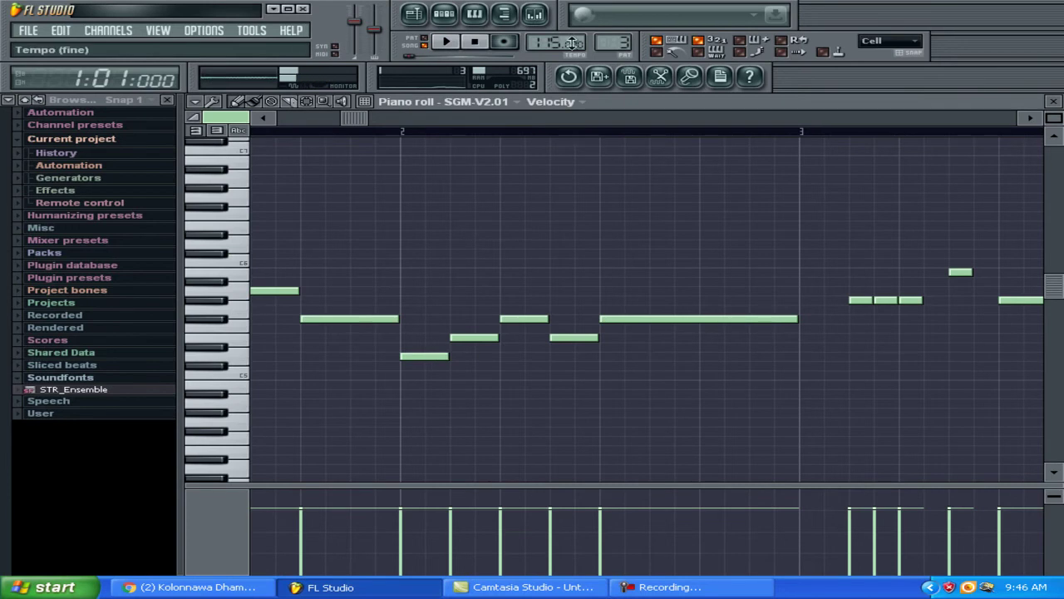
pyautogui.click(444, 42)
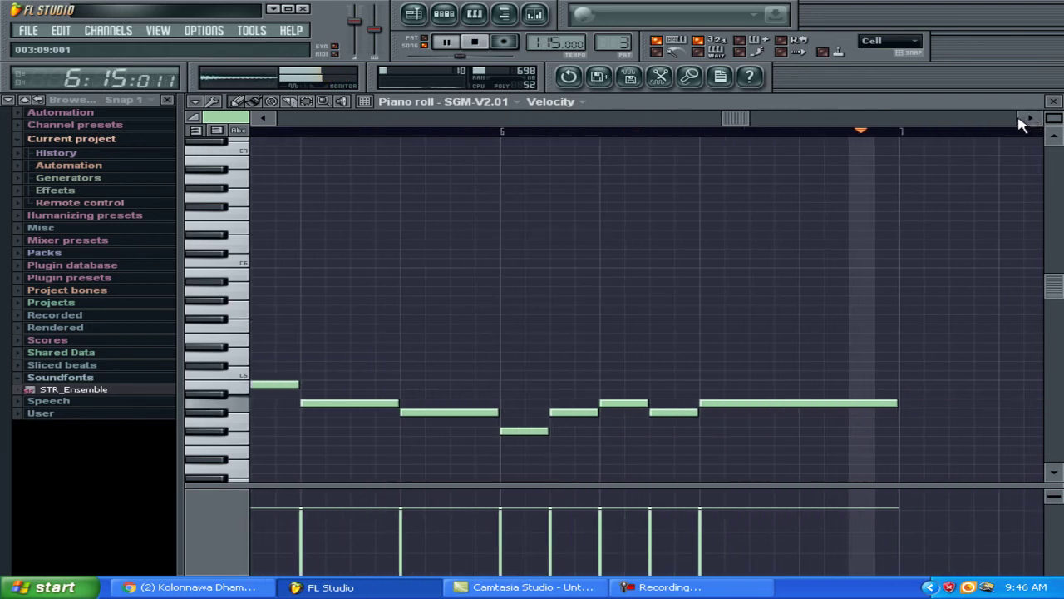
pyautogui.press('space')
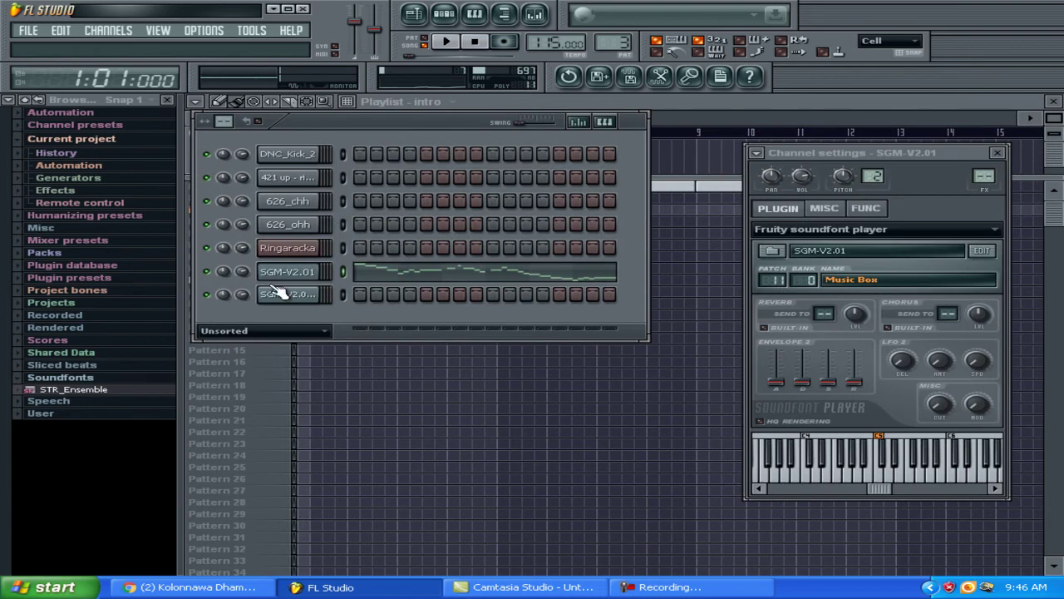
# Step: Check the settings of the second SGM-V2.01 channel, then open Ringaracka's settings and audition notes on its test keyboard
pyautogui.click(285, 297)
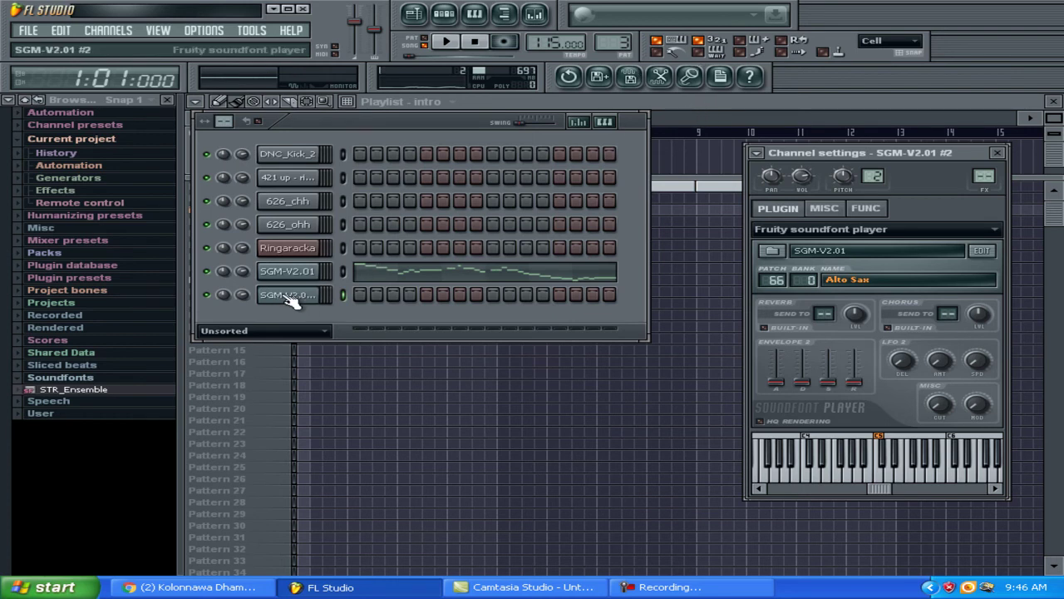
pyautogui.click(287, 248)
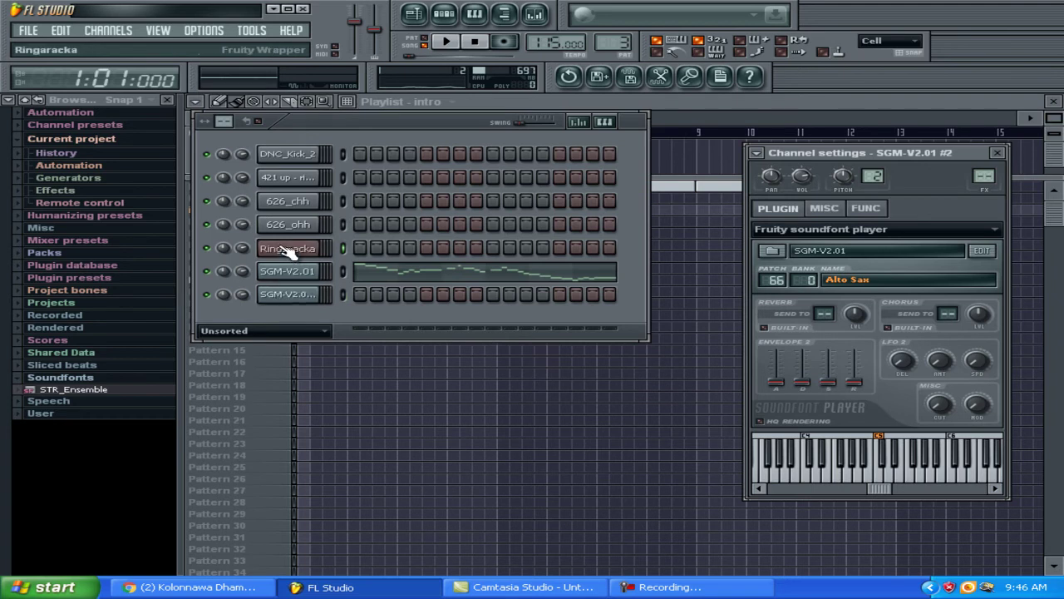
pyautogui.click(812, 264)
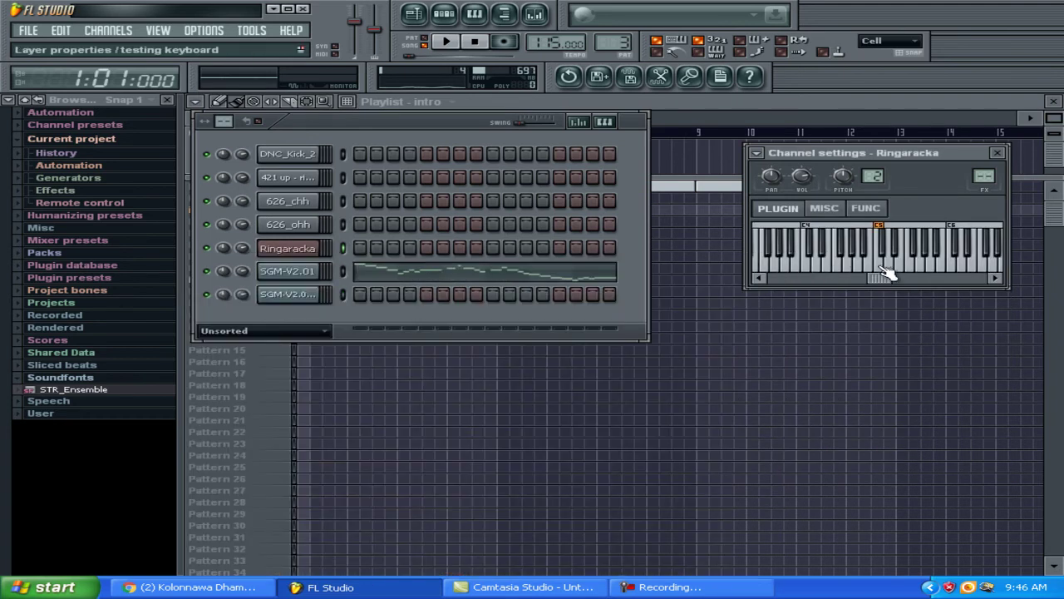
pyautogui.click(887, 268)
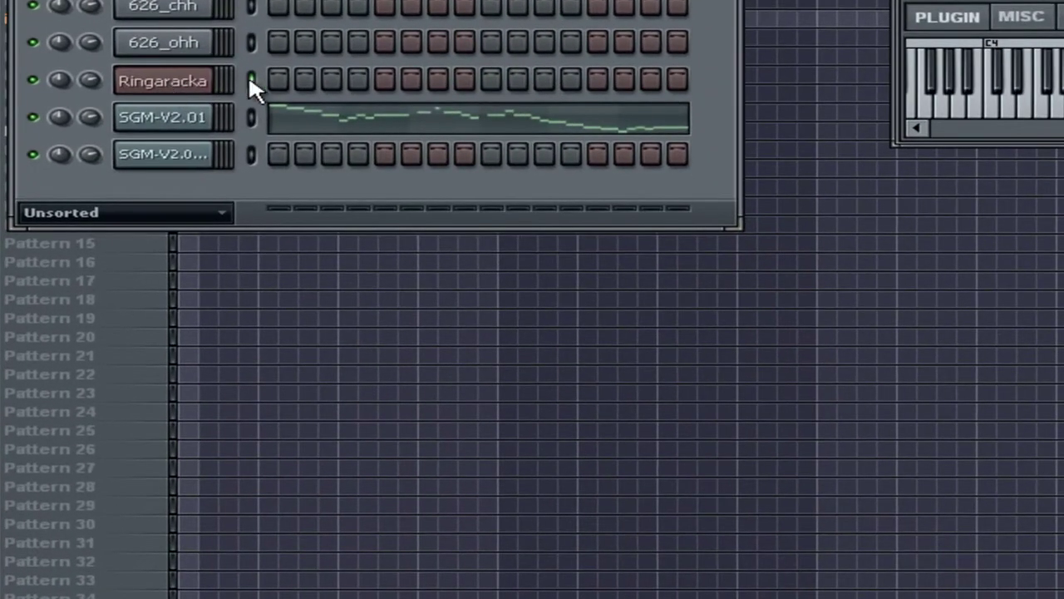
# Step: Open the Ringaracka piano roll and stack eight-step A3, C#4 and E4 notes at the start of bar 1
pyautogui.press('F7')
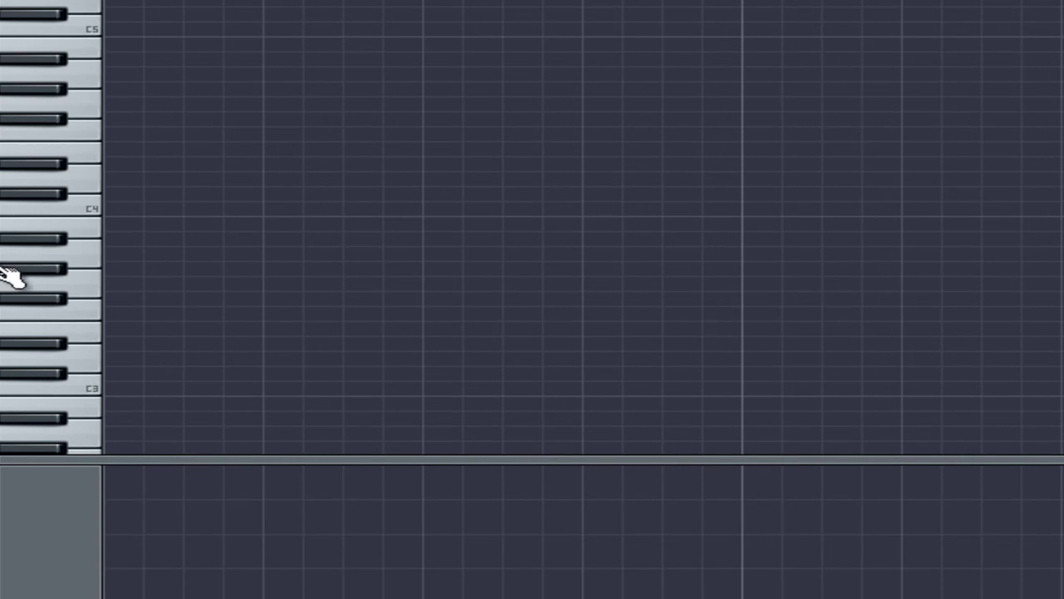
pyautogui.click(109, 253)
pyautogui.moveTo(175, 256); pyautogui.dragTo(421, 272)
pyautogui.click(112, 193)
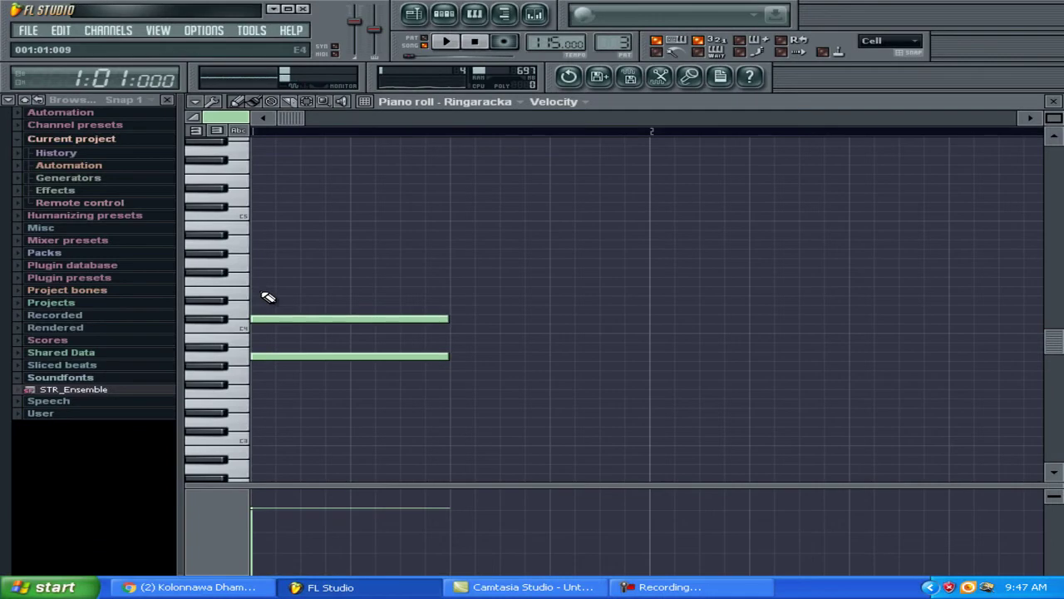
pyautogui.click(262, 291)
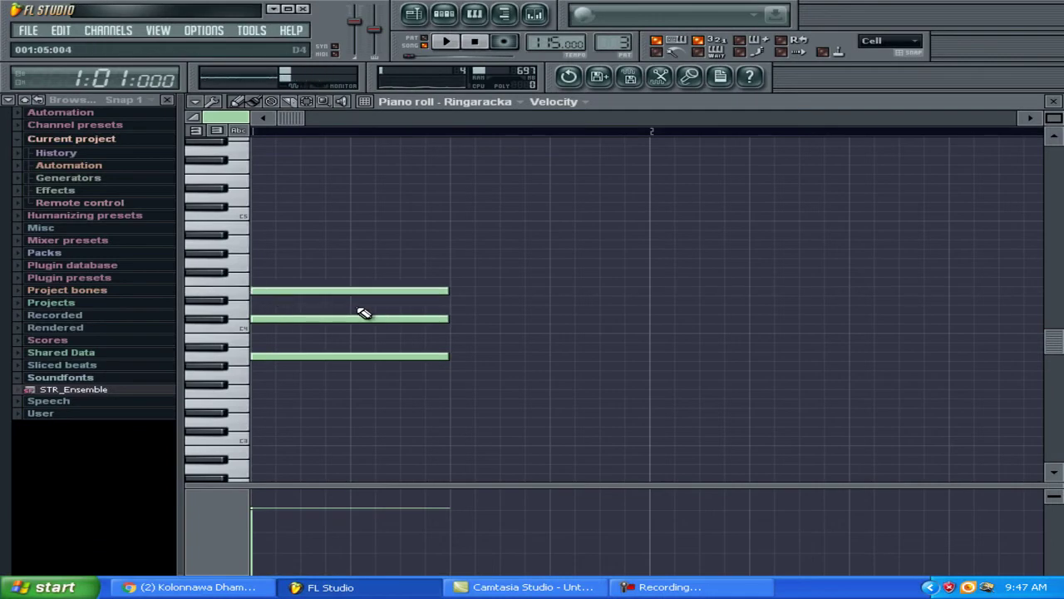
# Step: Lengthen all three notes of the Ringaracka chord to fill the whole of bar 1
pyautogui.moveTo(447, 291); pyautogui.dragTo(649, 292)
pyautogui.moveTo(448, 320); pyautogui.dragTo(637, 323)
pyautogui.moveTo(447, 356); pyautogui.dragTo(649, 356)
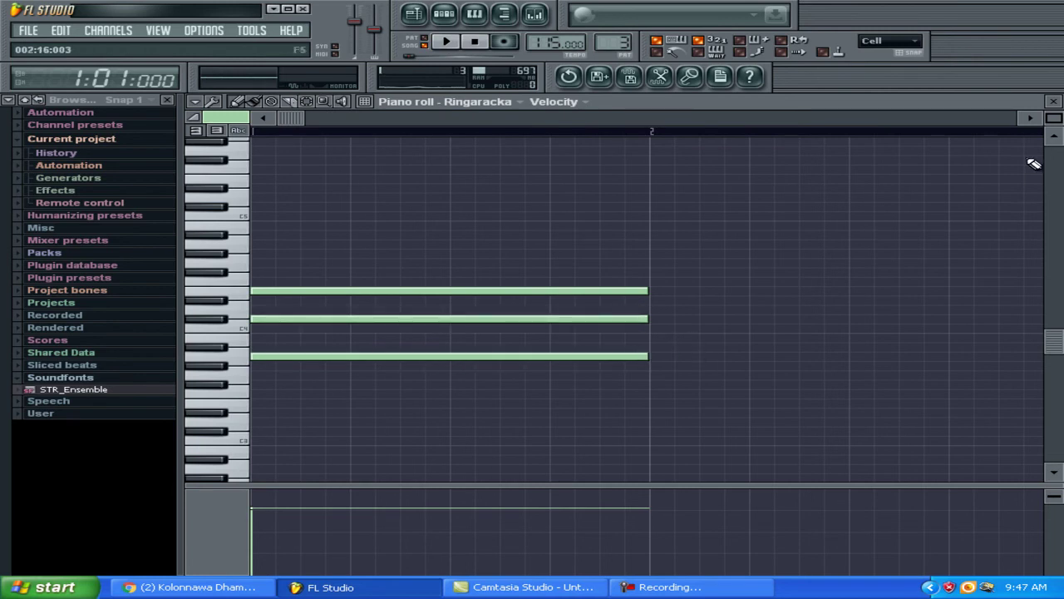
# Step: Build a bar-long chord of D4, F#4 and A4 at the start of bar 2
pyautogui.click(1030, 118)
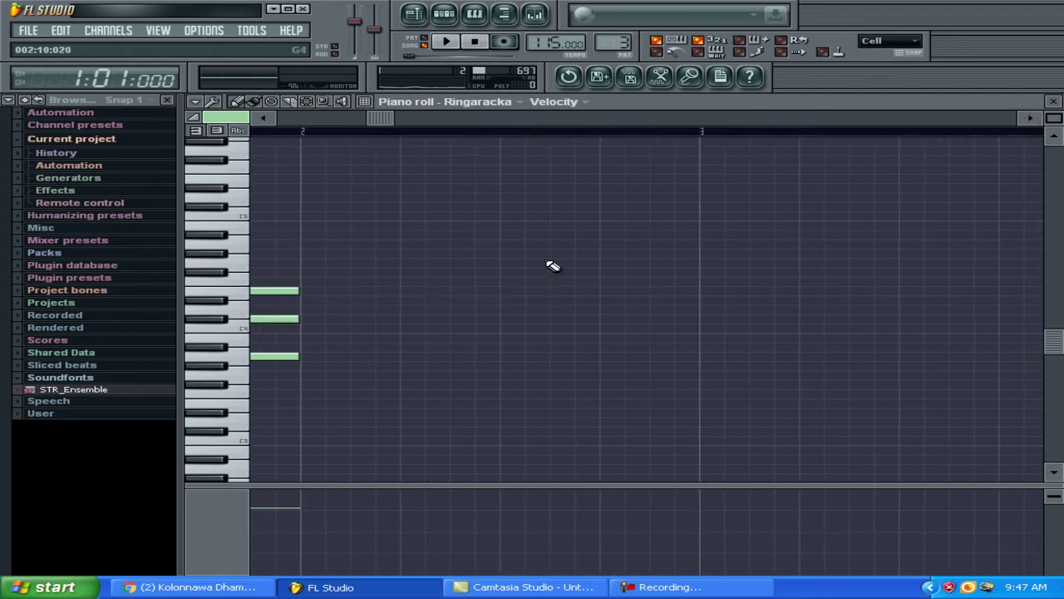
pyautogui.click(305, 309)
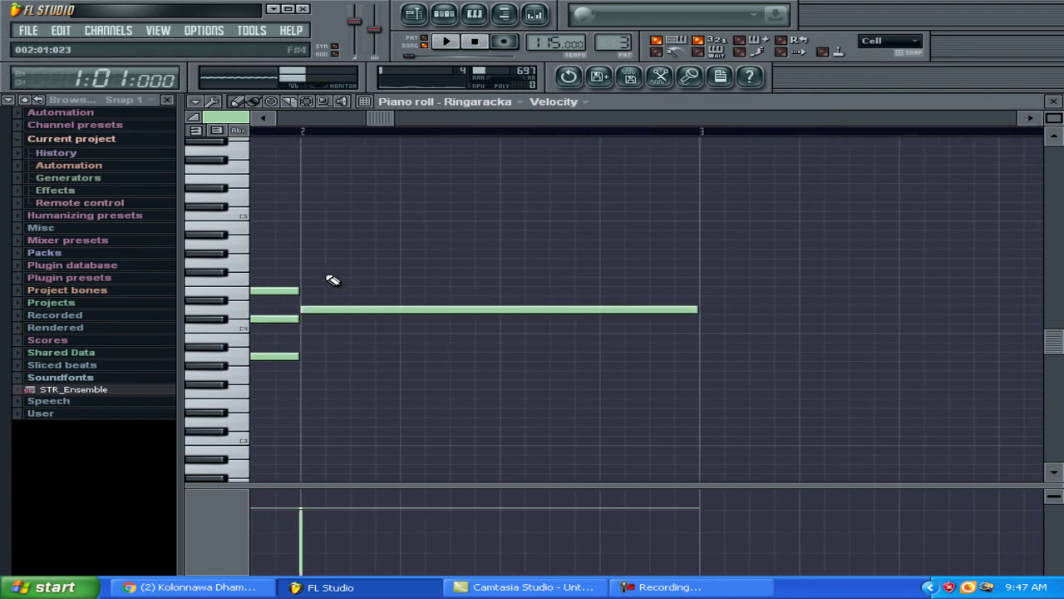
pyautogui.click(314, 272)
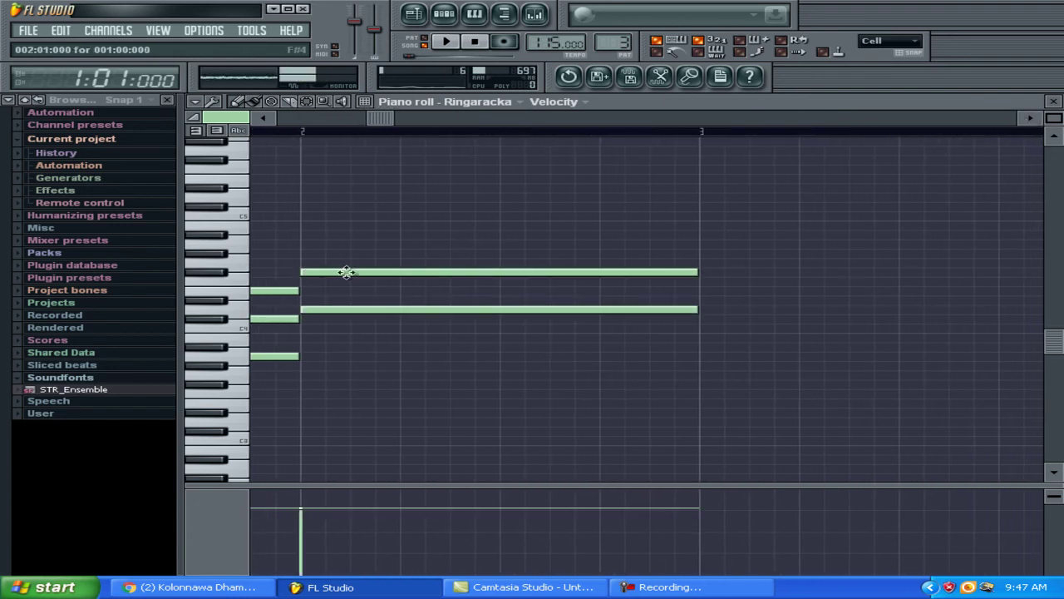
pyautogui.click(309, 235)
pyautogui.moveTo(313, 235); pyautogui.dragTo(319, 244)
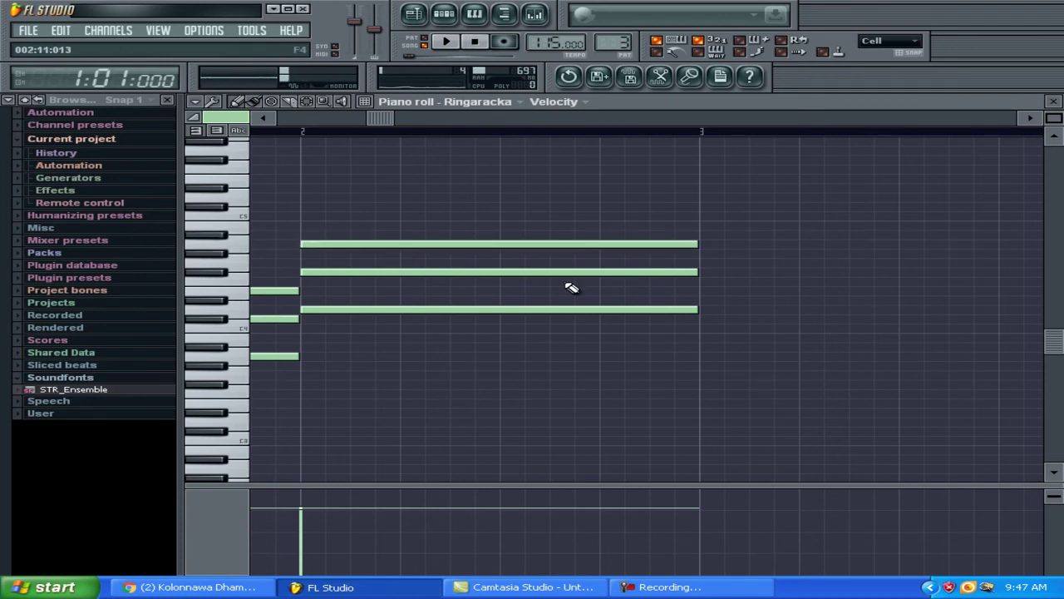
# Step: Build a bar-long chord of E4, G#4 and B4 at the start of bar 3
pyautogui.click(1032, 118)
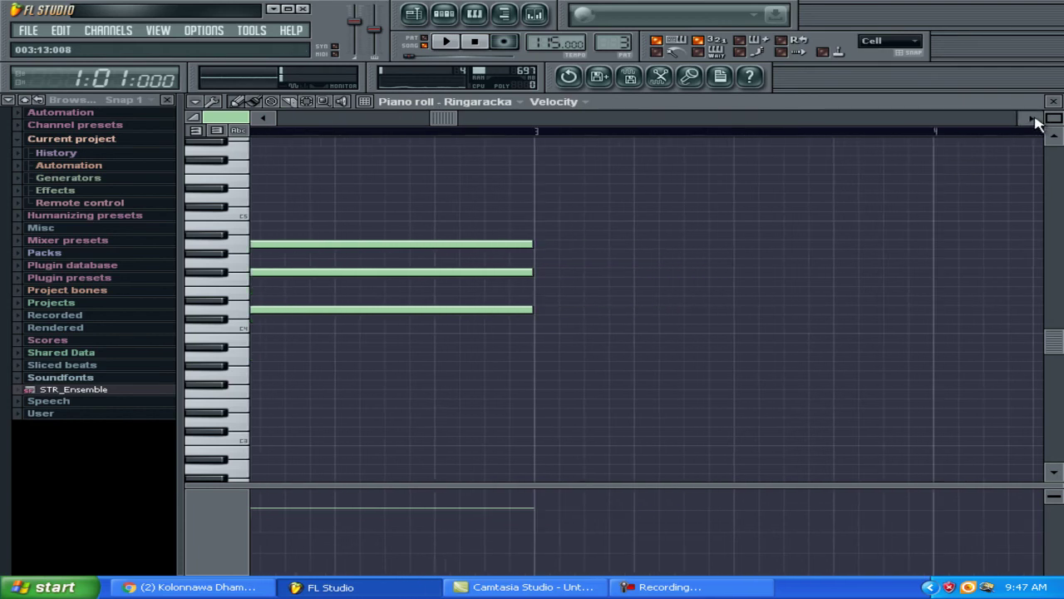
pyautogui.click(308, 292)
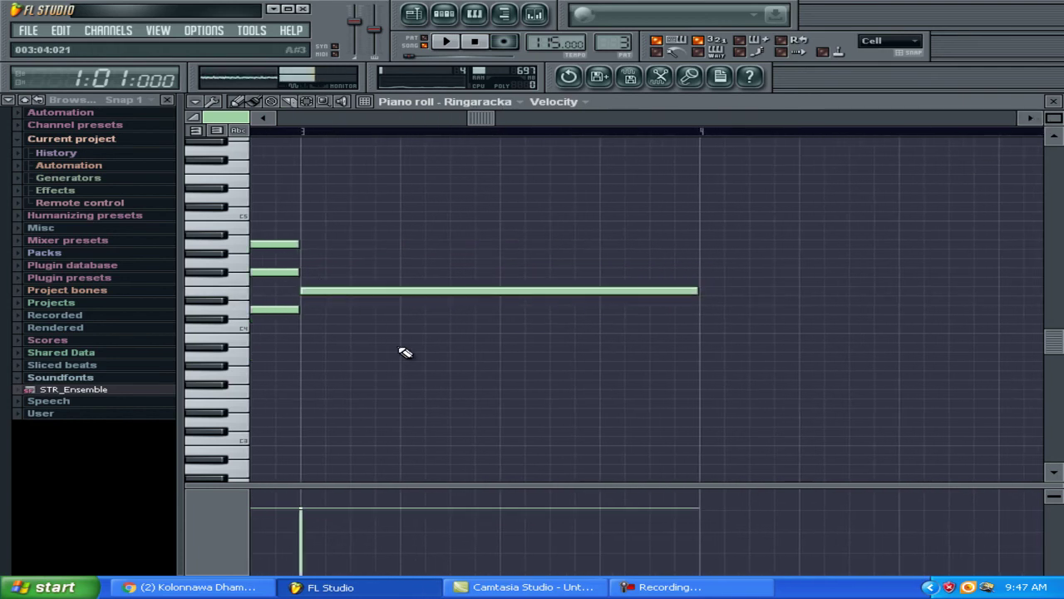
pyautogui.click(308, 254)
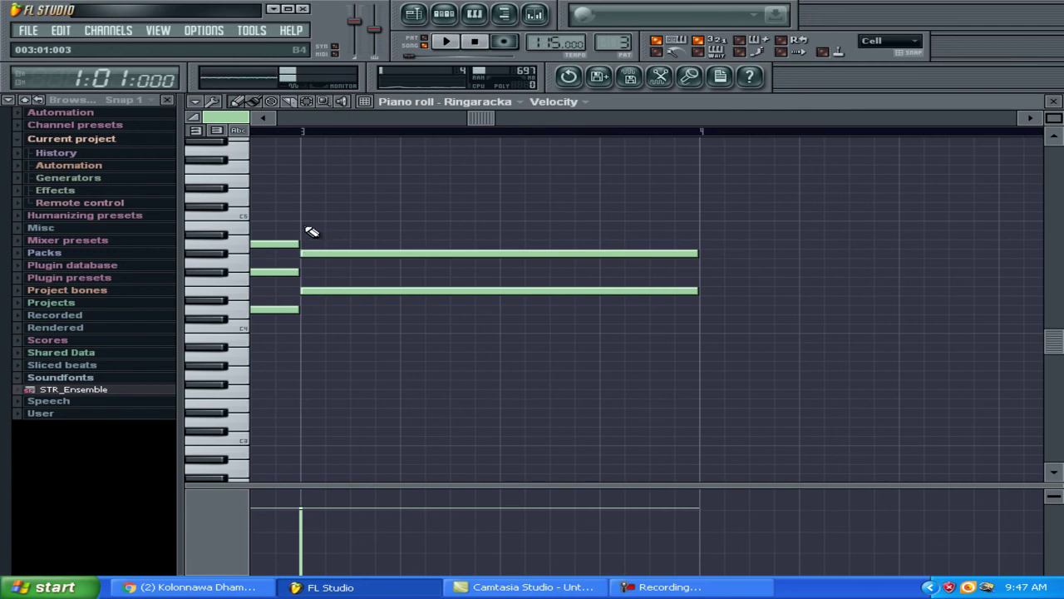
pyautogui.click(307, 226)
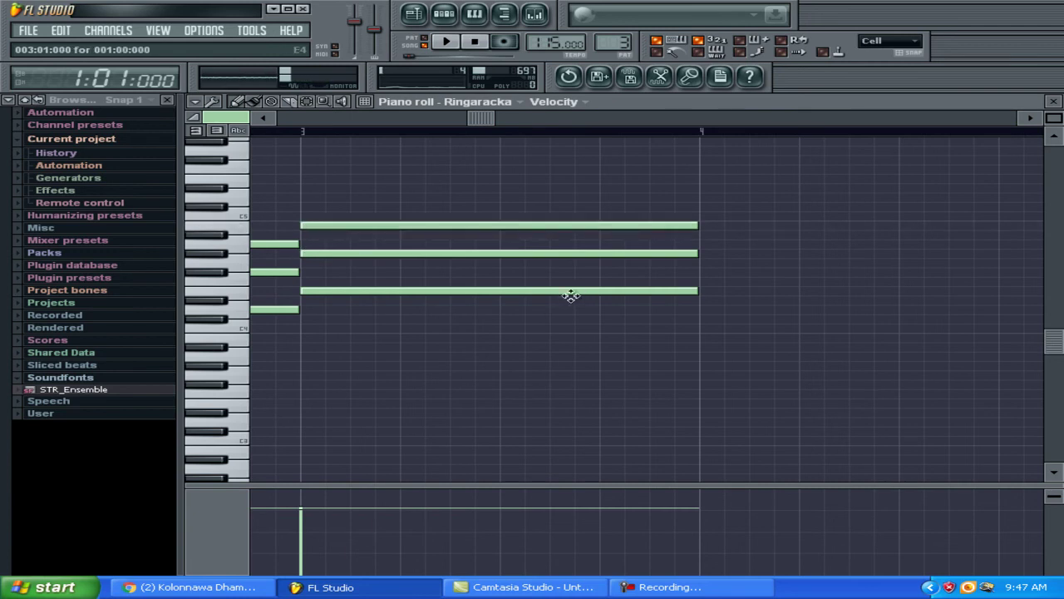
# Step: Build a bar-long chord of D4, F#4 and A4 at the start of bar 4
pyautogui.click(1028, 119)
pyautogui.moveTo(1028, 119); pyautogui.dragTo(1028, 119)
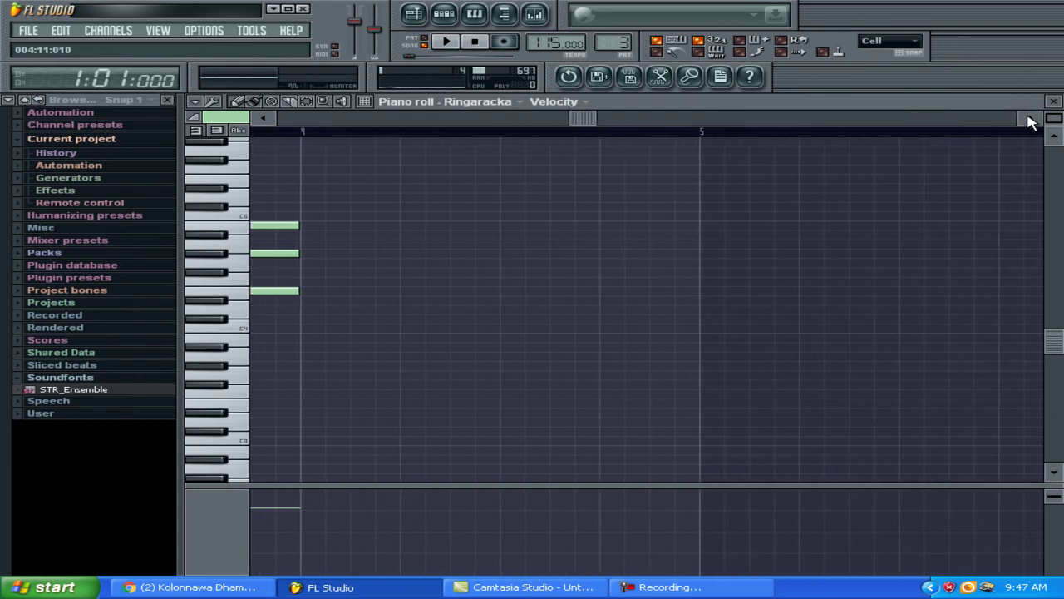
pyautogui.click(308, 315)
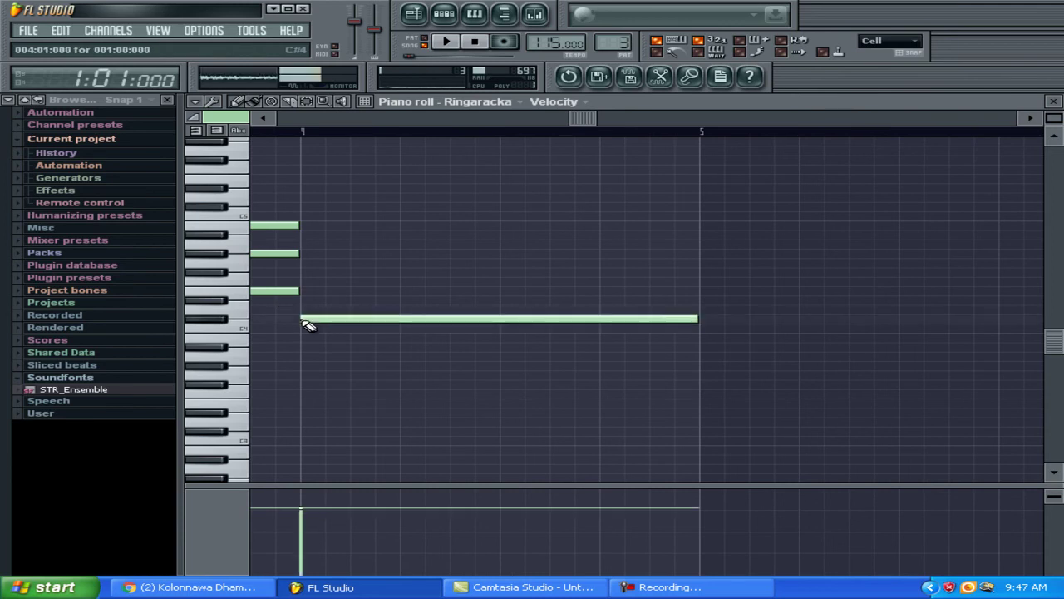
pyautogui.click(310, 274)
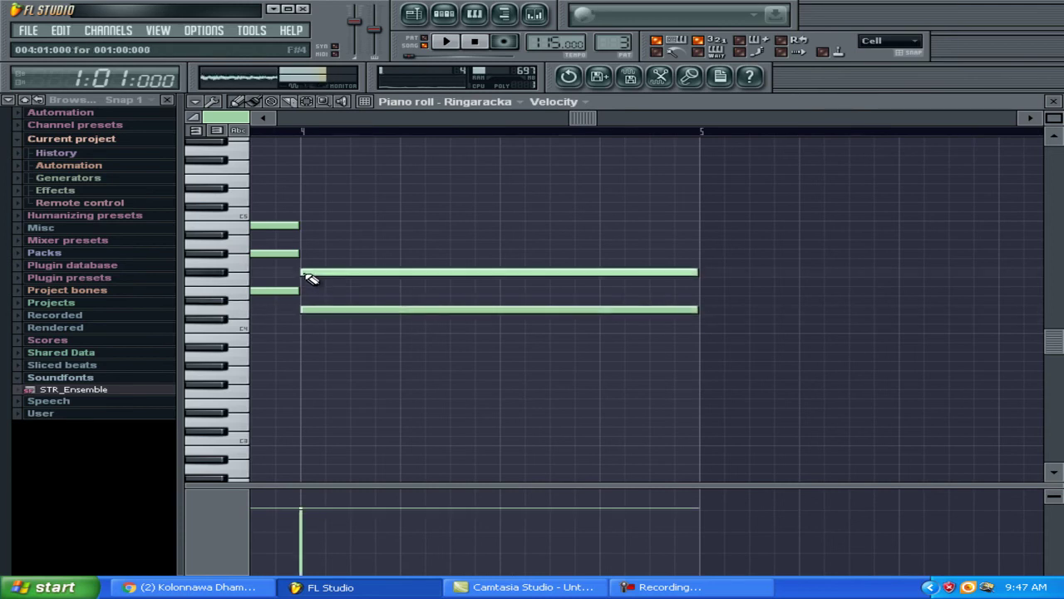
pyautogui.click(309, 242)
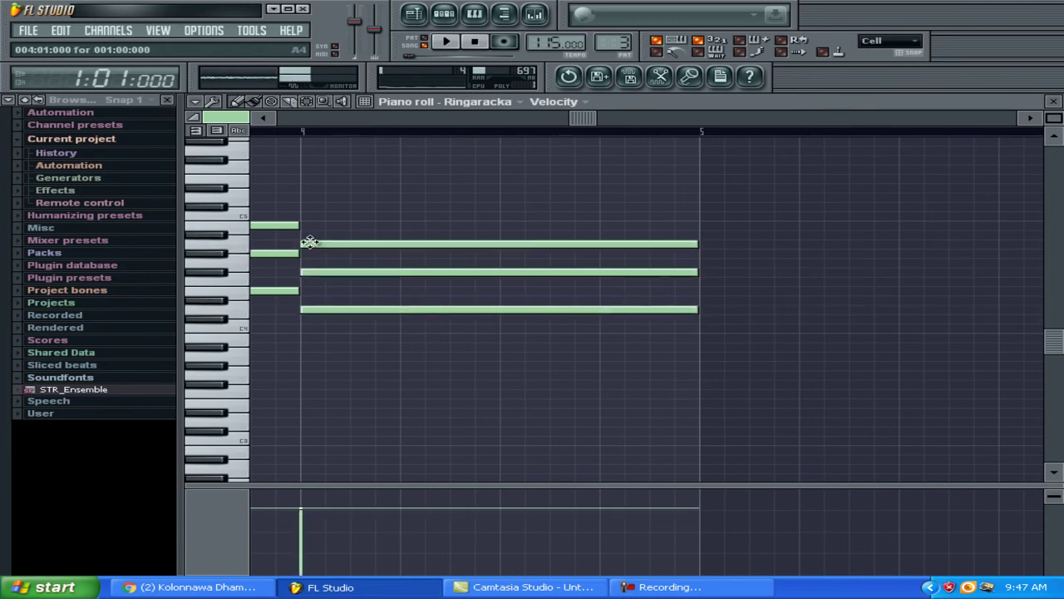
# Step: Build a bar-long chord of A4, C#5 and E5, aligning all three notes with the start of bar 5
pyautogui.click(1028, 118)
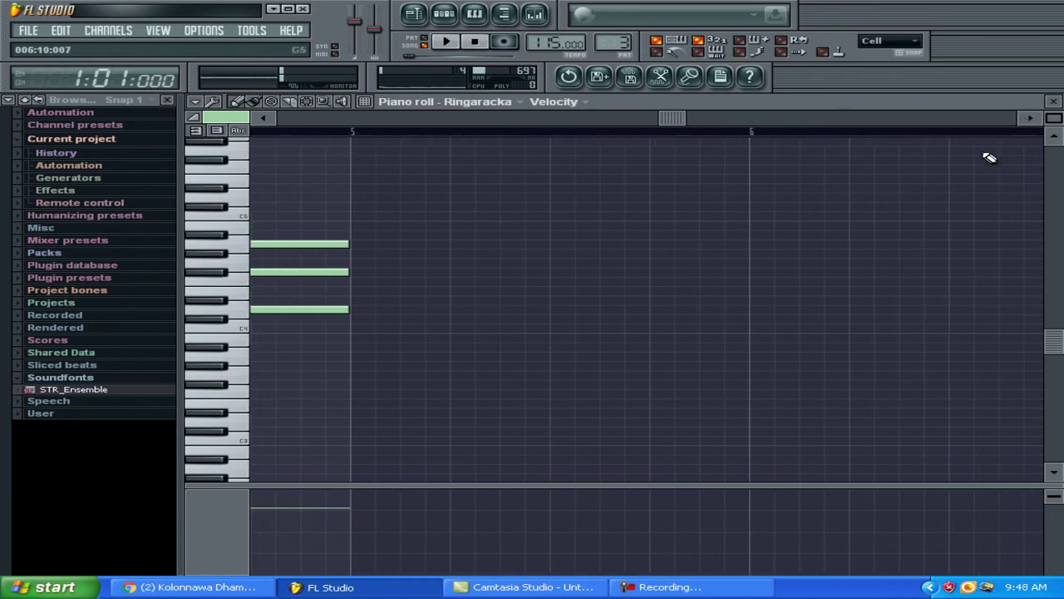
pyautogui.click(363, 245)
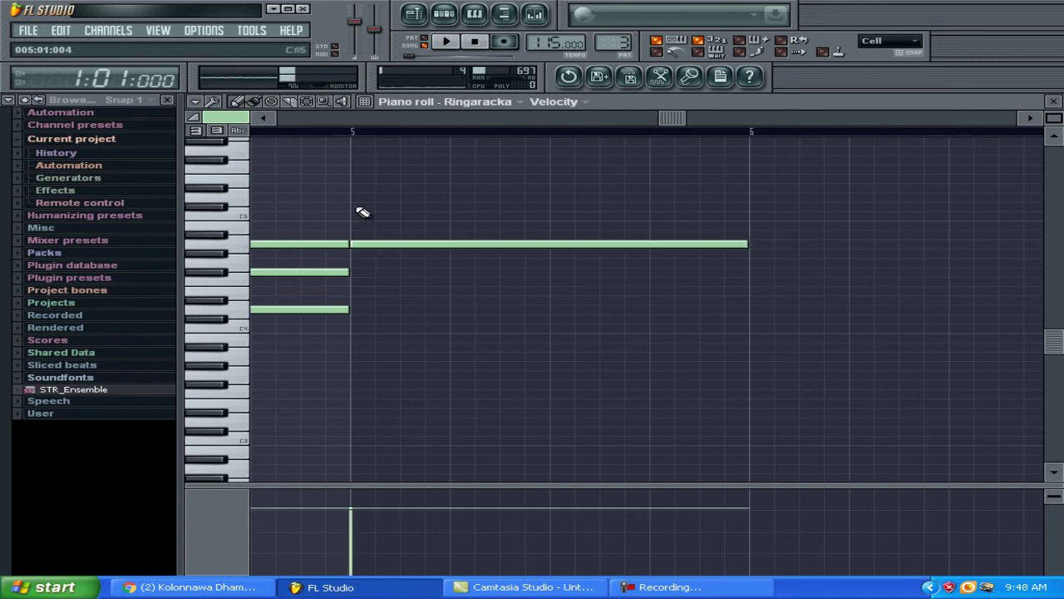
pyautogui.click(353, 206)
pyautogui.click(350, 177)
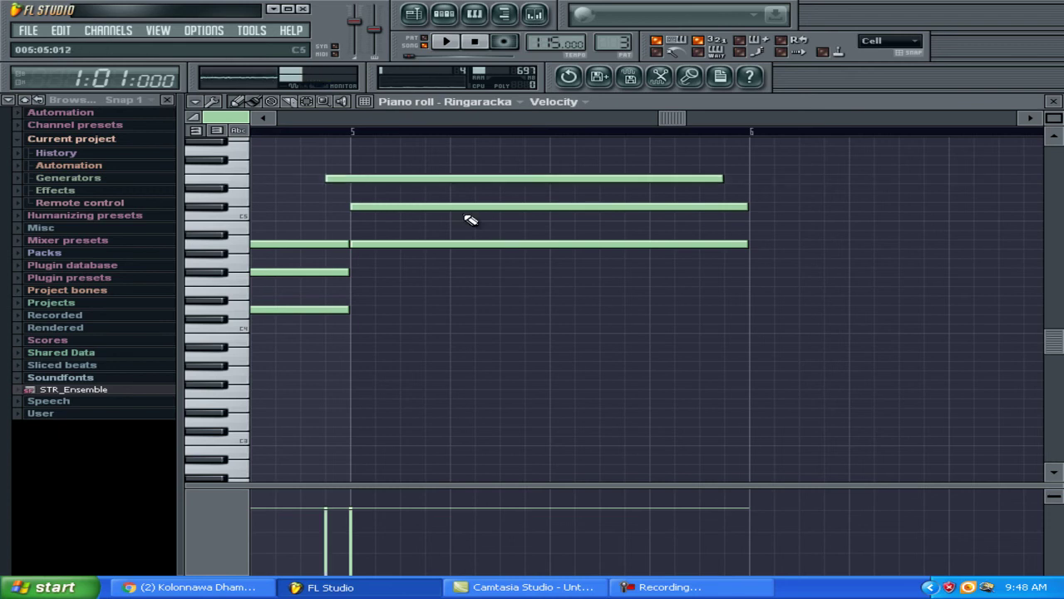
pyautogui.moveTo(396, 175); pyautogui.dragTo(418, 181)
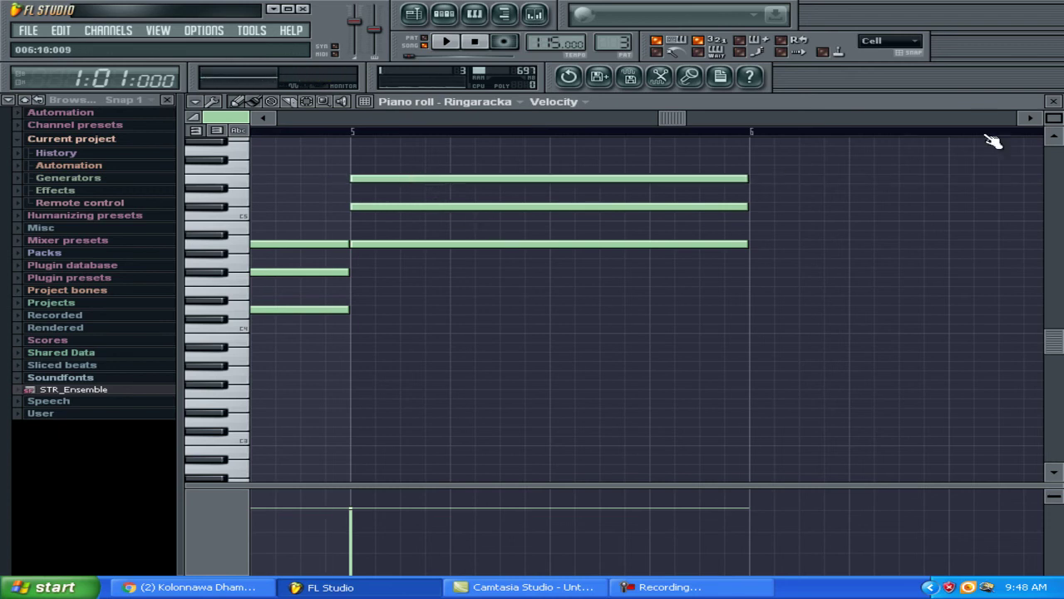
# Step: Build a chord of F#4, A#4 and C#5 at the start of bar 6 and shorten its notes to half a bar
pyautogui.click(1030, 118)
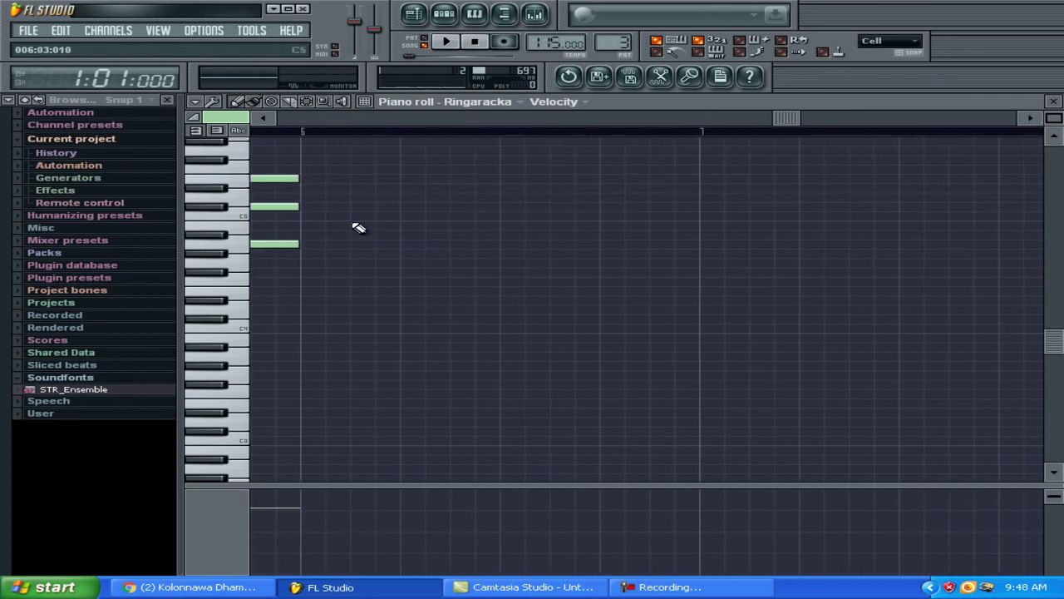
pyautogui.click(320, 273)
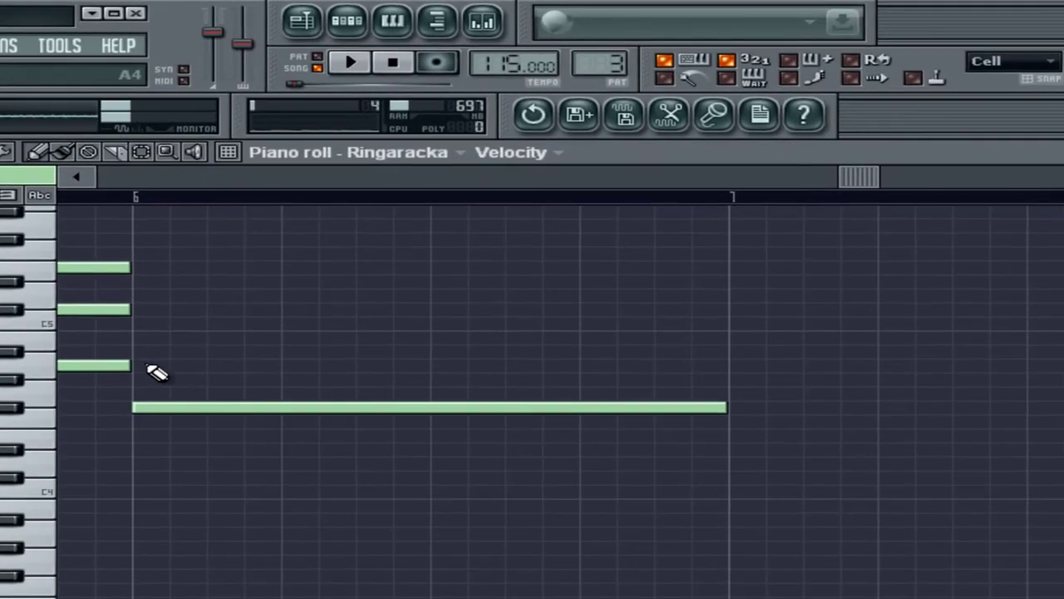
pyautogui.click(309, 243)
pyautogui.moveTo(169, 362)
pyautogui.mouseDown()
pyautogui.moveTo(170, 379)
pyautogui.moveTo(176, 348)
pyautogui.mouseUp()
pyautogui.click(143, 309)
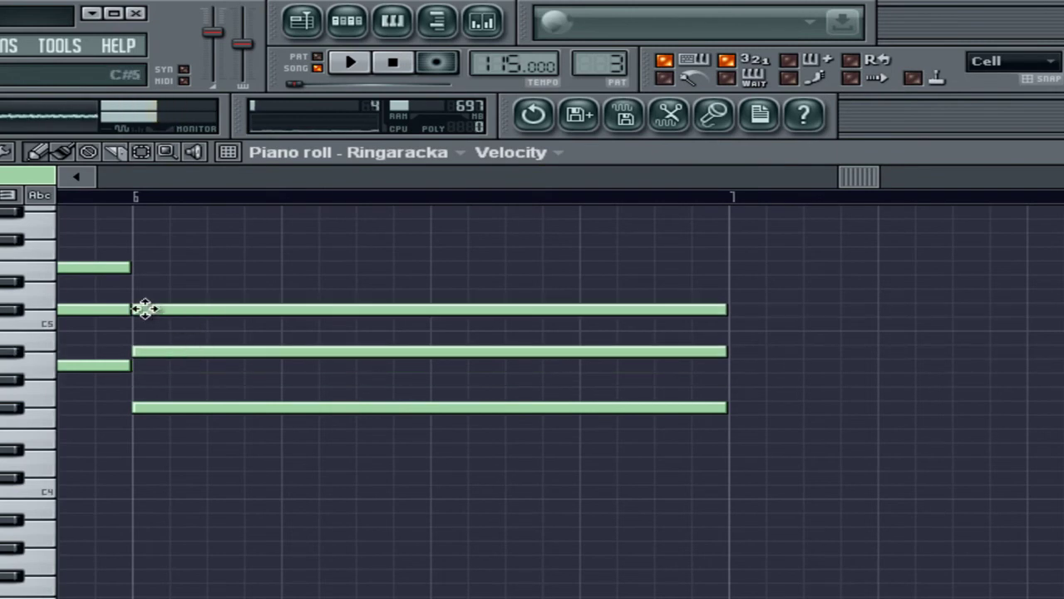
pyautogui.moveTo(720, 309); pyautogui.dragTo(429, 310)
pyautogui.moveTo(726, 350); pyautogui.dragTo(430, 350)
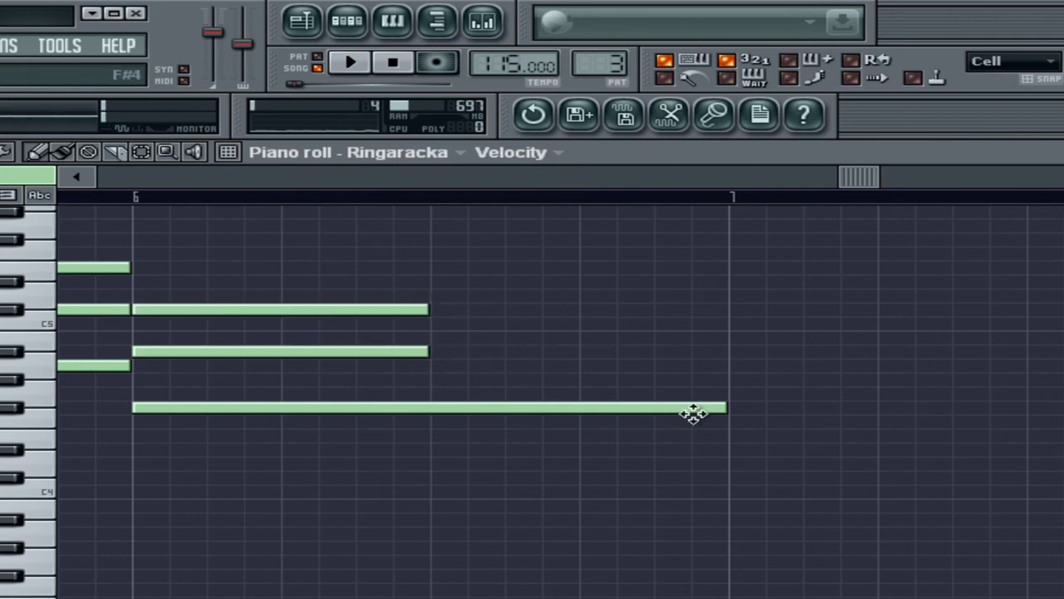
pyautogui.moveTo(717, 409); pyautogui.dragTo(429, 427)
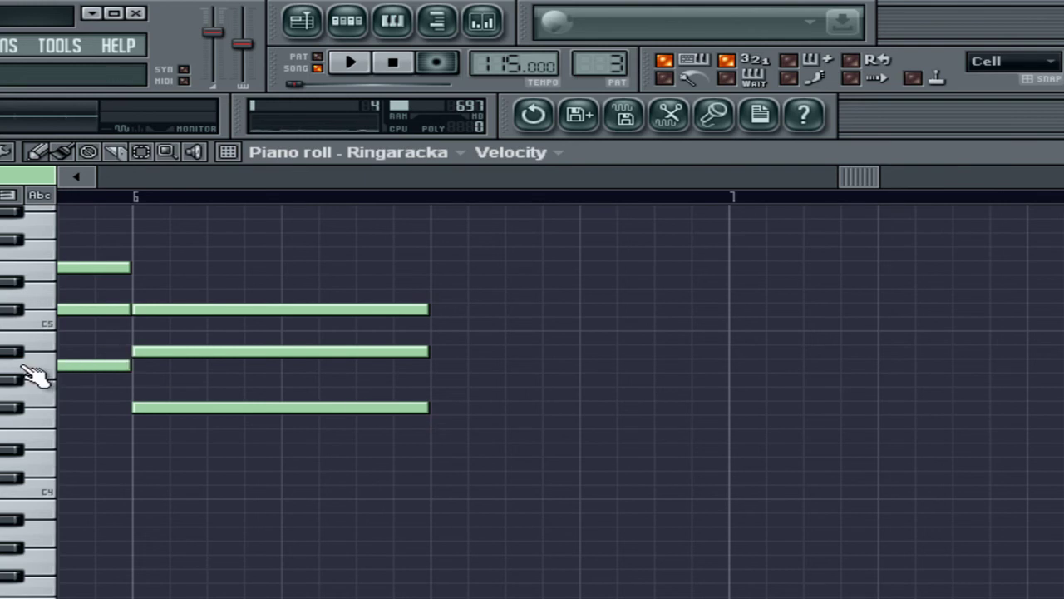
# Step: Fill the second half of bar 6 with an A4, C#5 and E5 chord and close the piano roll
pyautogui.click(435, 364)
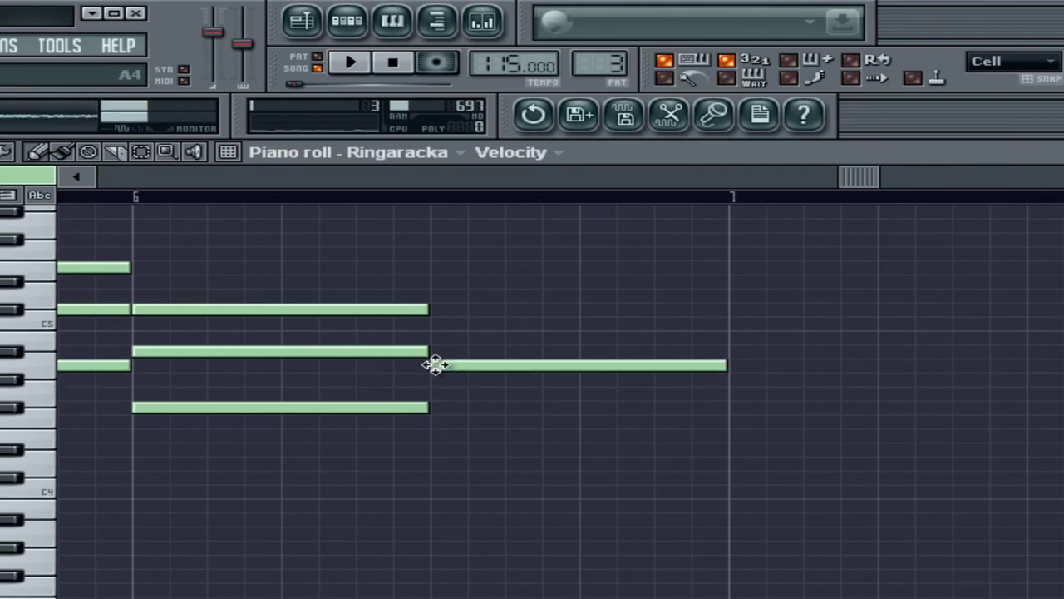
pyautogui.click(437, 310)
pyautogui.click(441, 267)
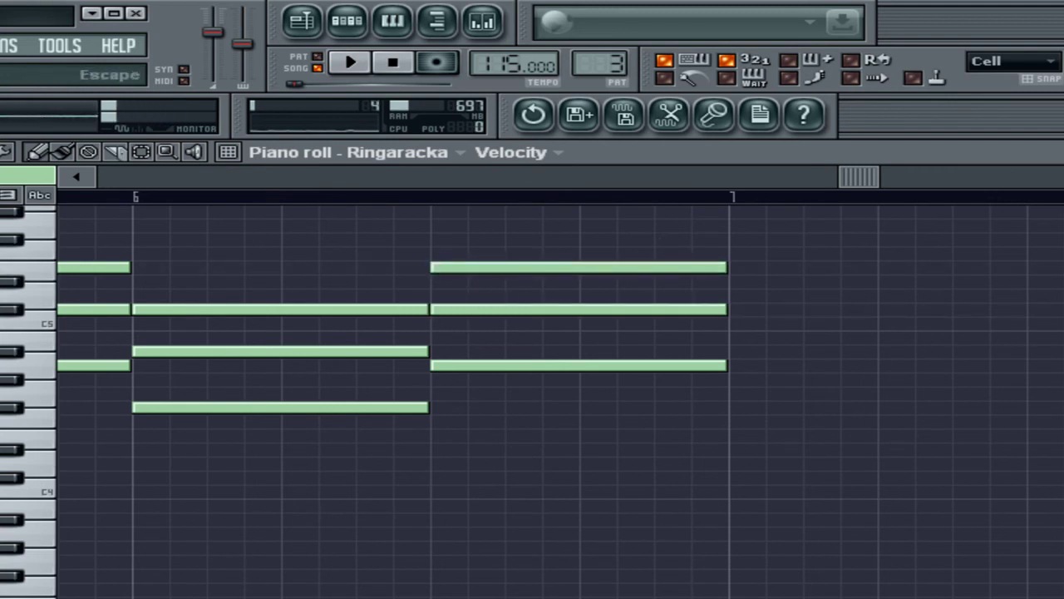
pyautogui.press('Escape')
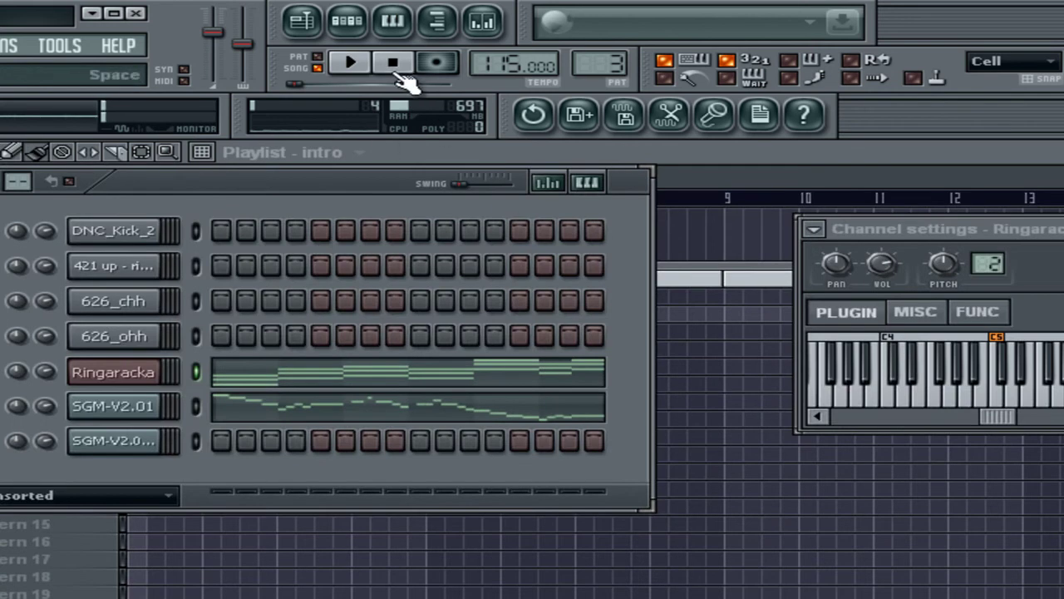
# Step: Play the song and inspect Ringaracka's miscellaneous level adjustment settings while it runs
pyautogui.click(356, 68)
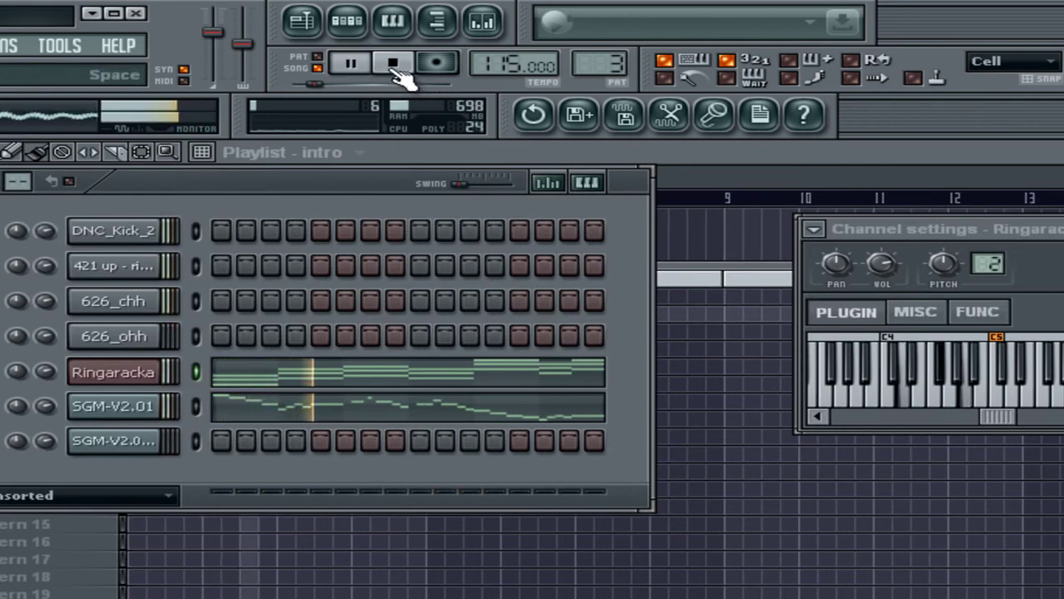
pyautogui.click(112, 374)
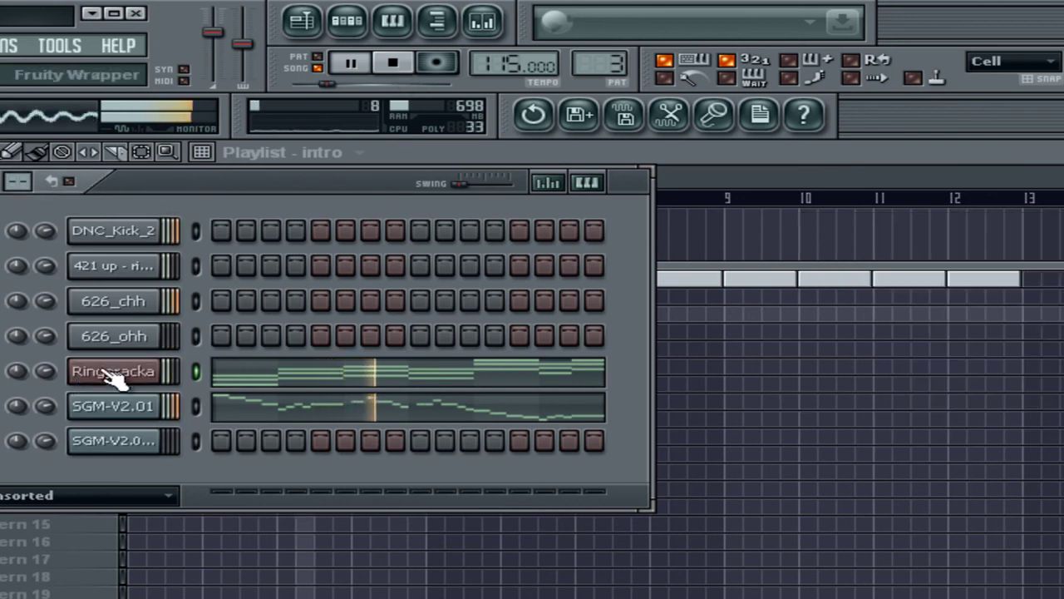
pyautogui.click(112, 374)
pyautogui.click(917, 312)
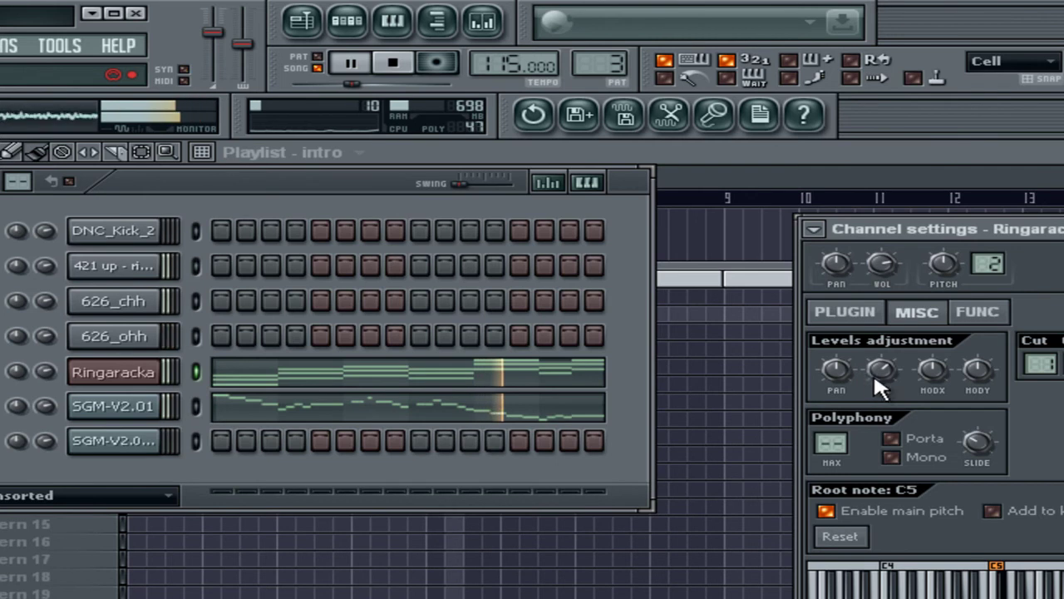
pyautogui.press('Escape')
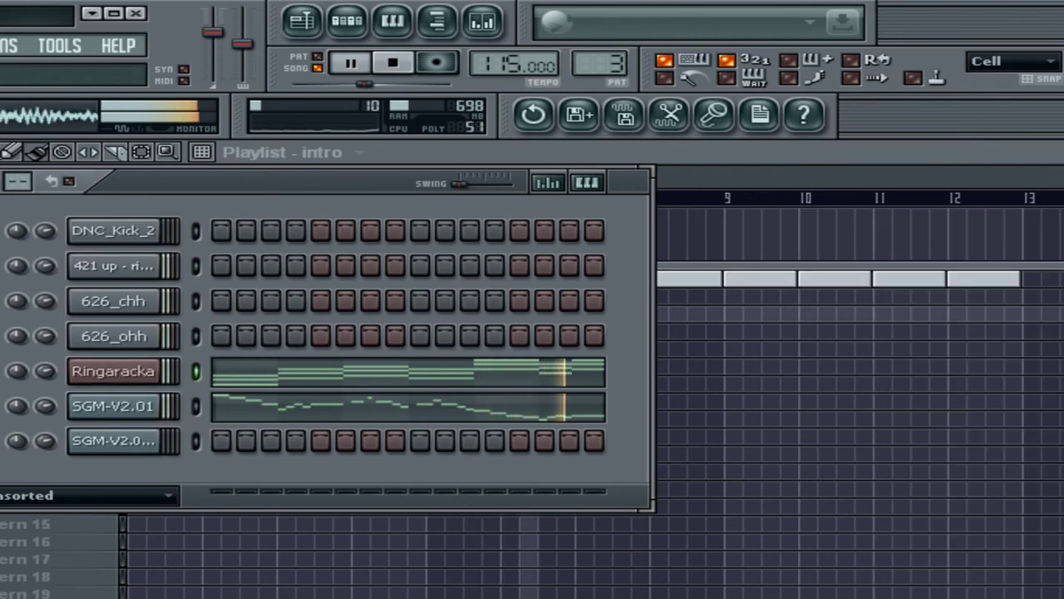
pyautogui.click(133, 376)
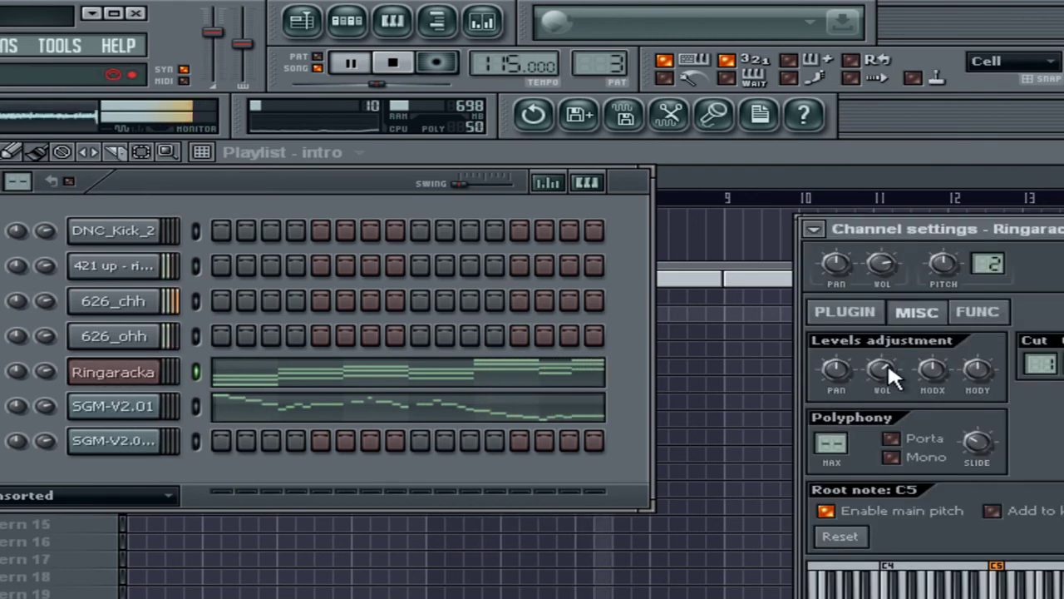
pyautogui.press('Escape')
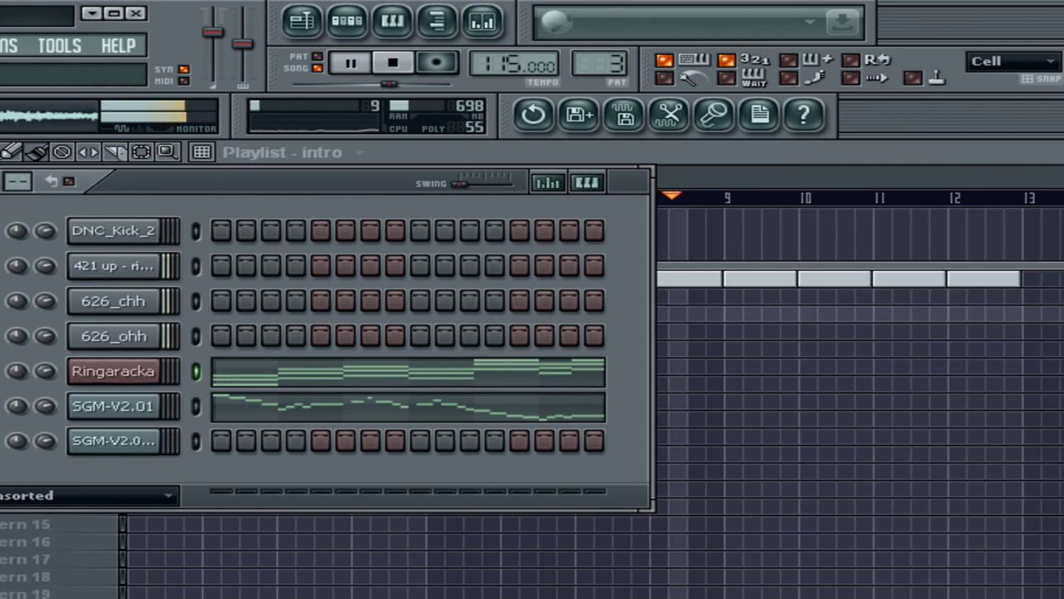
# Step: Stop playback, return to the playlist and move the intro clip so it starts at bar 2
pyautogui.press('F6')
pyautogui.click(394, 66)
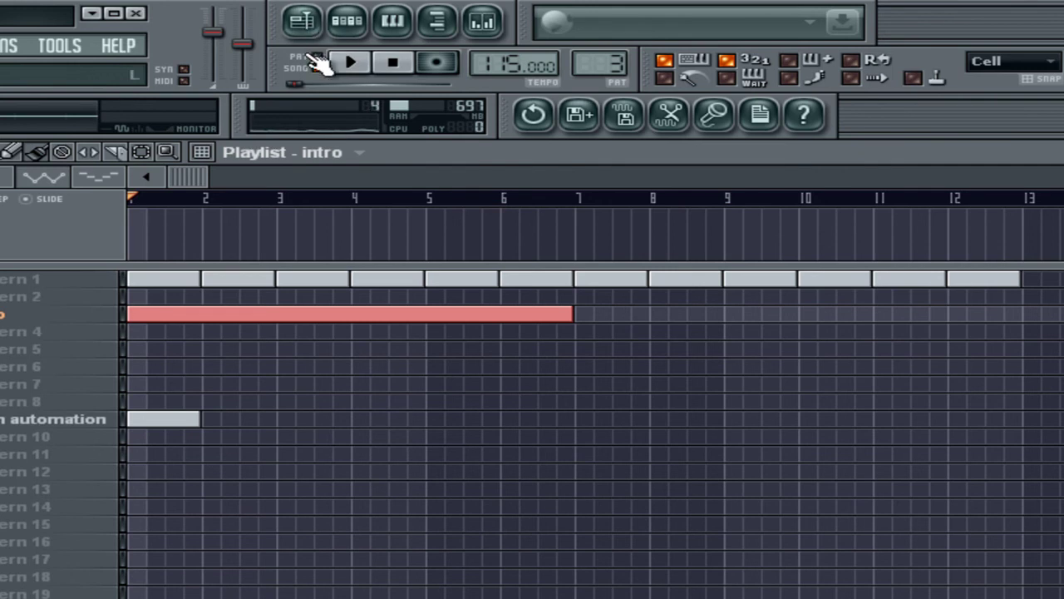
pyautogui.moveTo(206, 309); pyautogui.dragTo(255, 311)
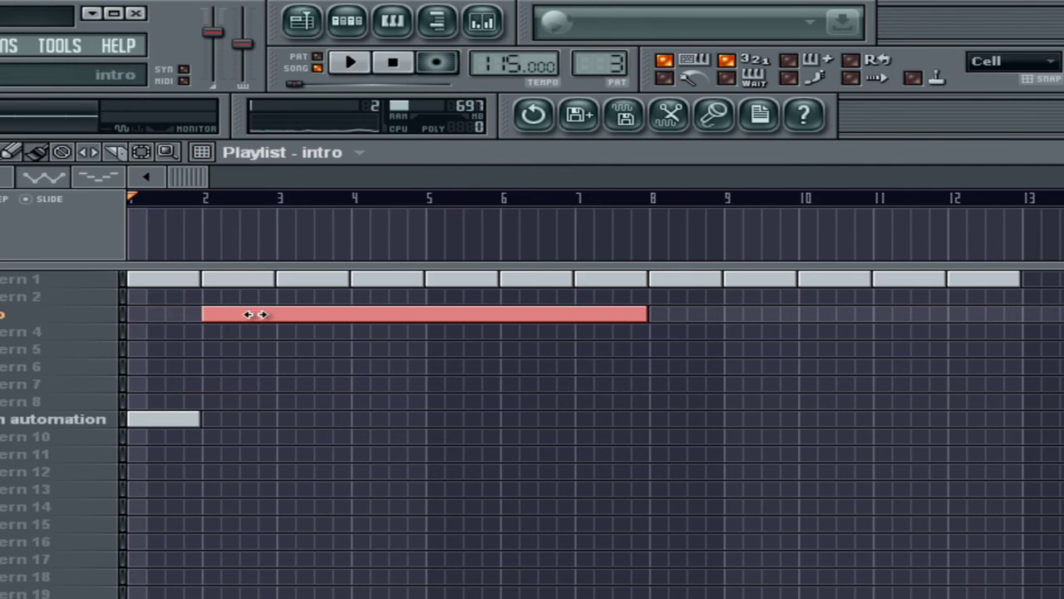
# Step: Play the rearranged song, set Ringaracka's level adjustment volume to 112%, close its settings and stop playback
pyautogui.click(351, 64)
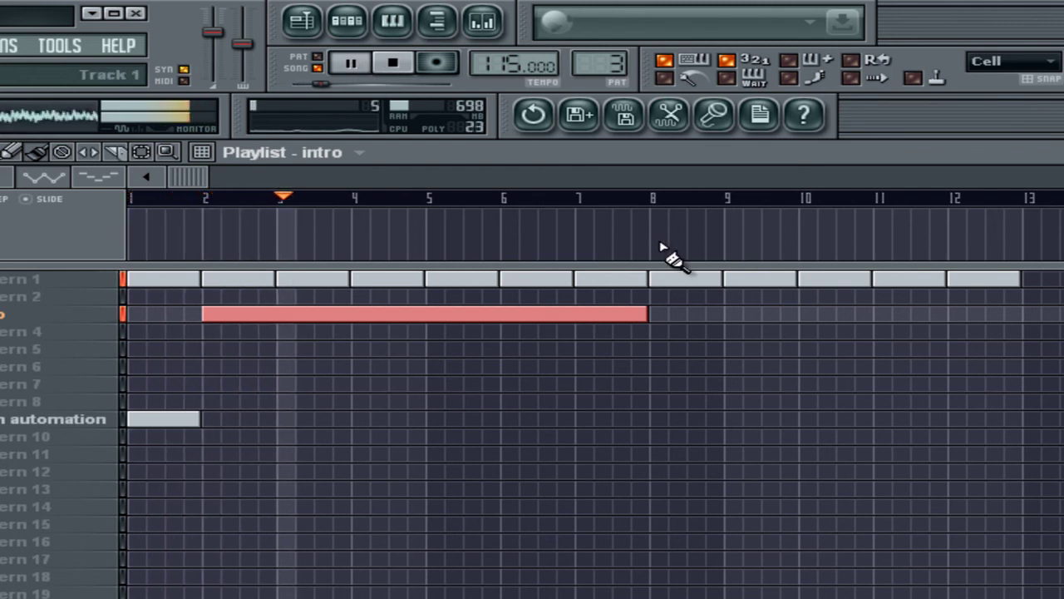
pyautogui.click(346, 22)
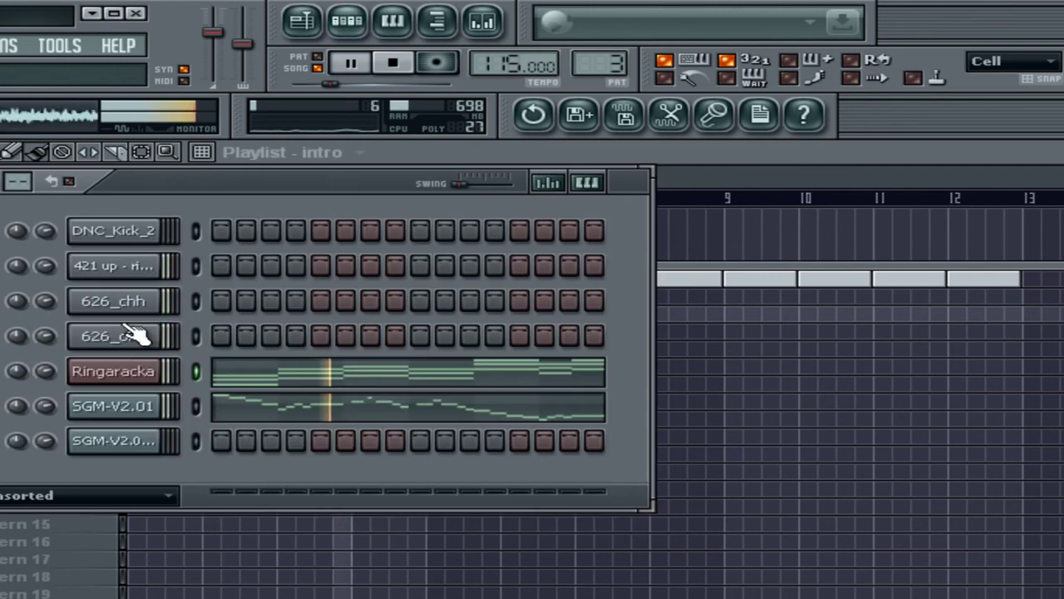
pyautogui.click(129, 407)
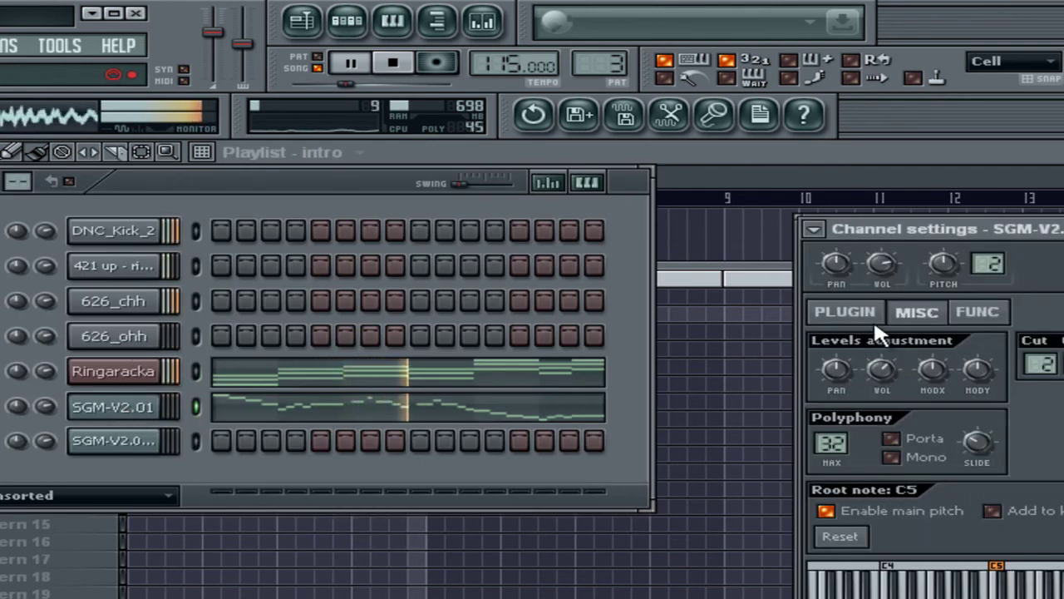
pyautogui.click(146, 374)
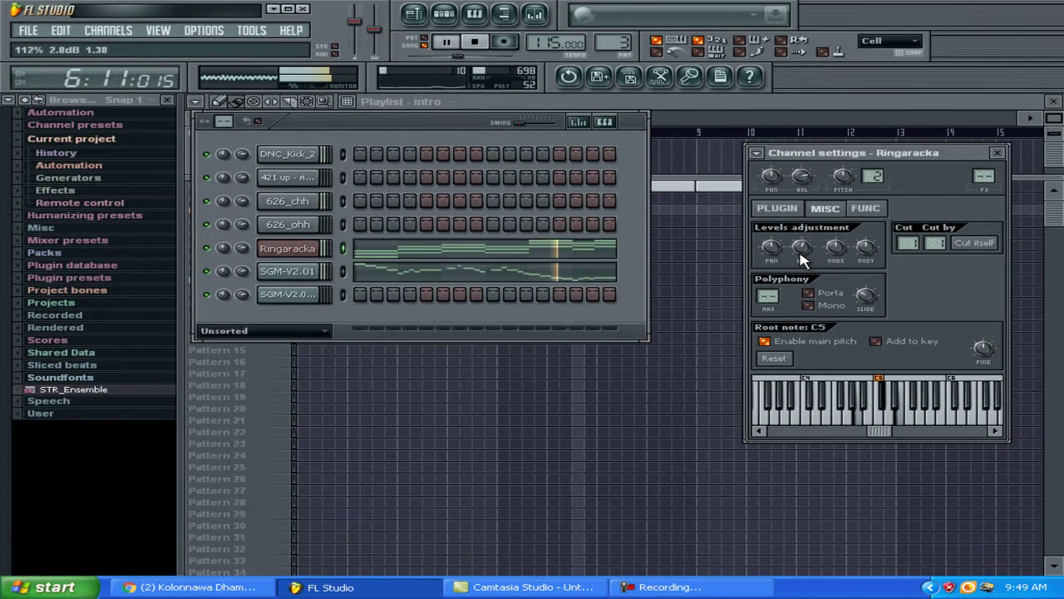
pyautogui.click(998, 153)
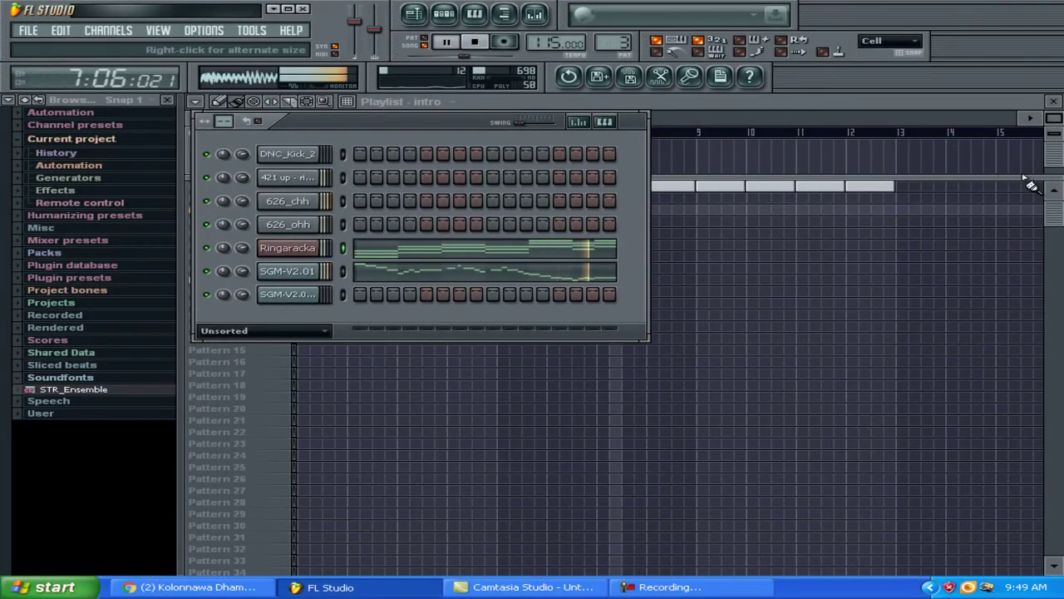
pyautogui.click(474, 42)
# Step: Reopen the step sequencer and add a BooBass channel
pyautogui.click(861, 106)
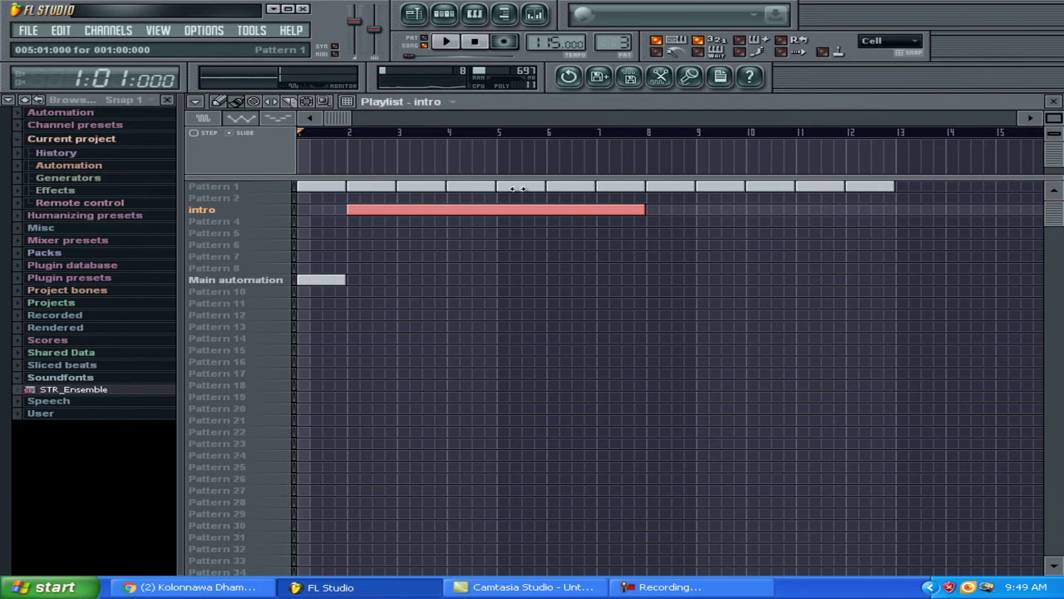
pyautogui.click(445, 20)
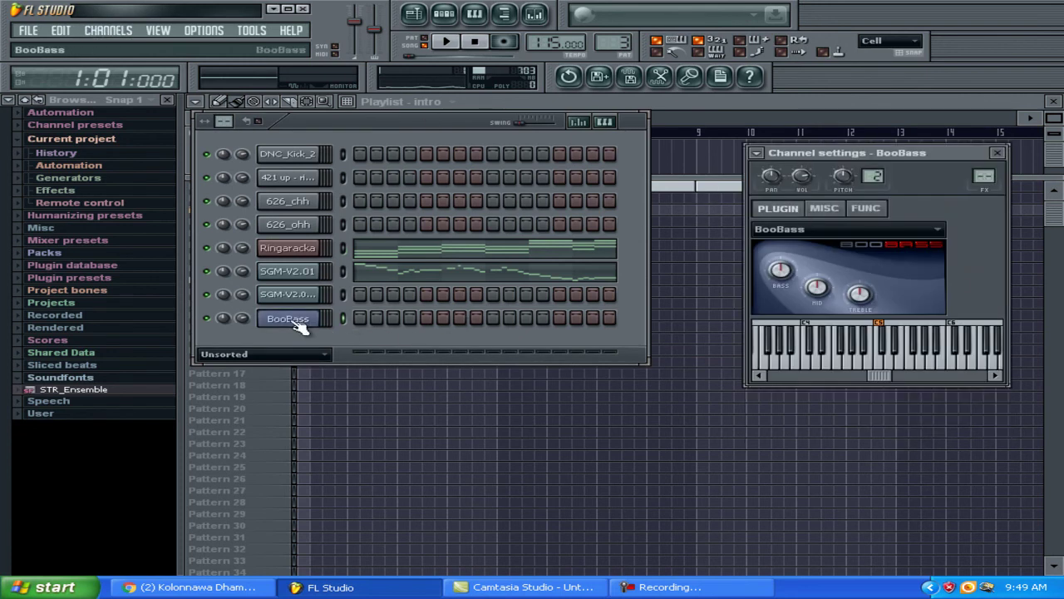
# Step: Open the BooBass channel's piano roll and audition several bass pitches on its keyboard
pyautogui.click(283, 327)
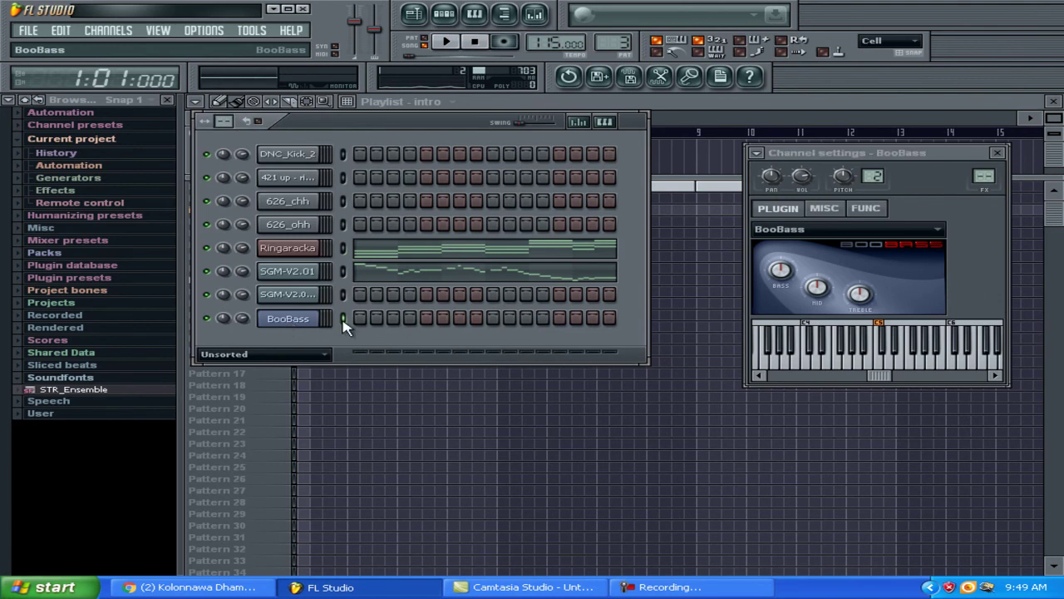
pyautogui.click(475, 14)
pyautogui.click(247, 316)
pyautogui.click(247, 323)
pyautogui.click(253, 250)
pyautogui.click(250, 199)
pyautogui.click(239, 183)
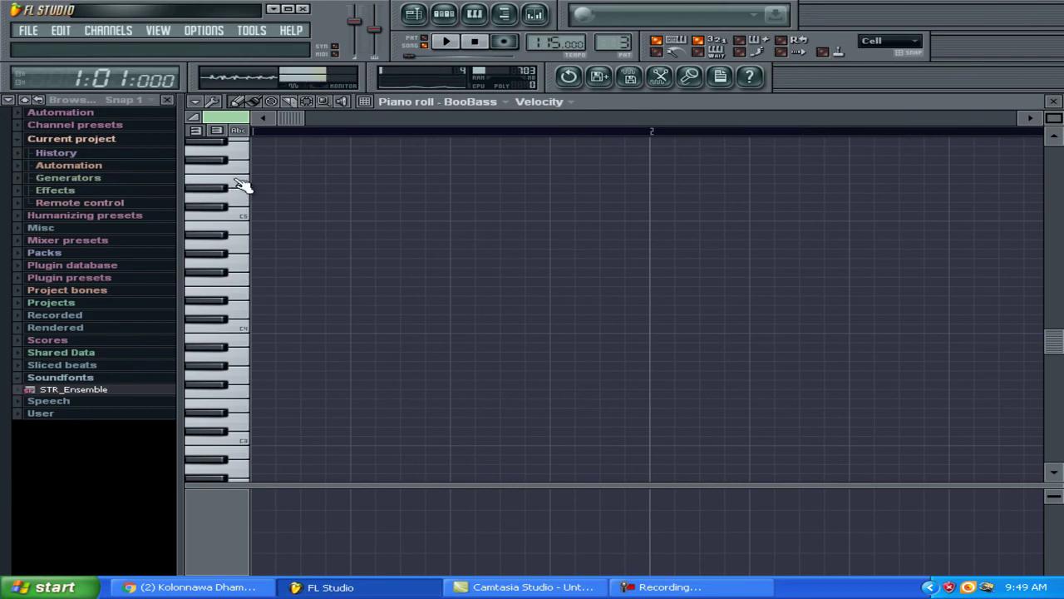
# Step: Add a bass note on A4 at the start of bar 1, shorten it to two steps and move it up to A5
pyautogui.click(246, 249)
pyautogui.click(260, 247)
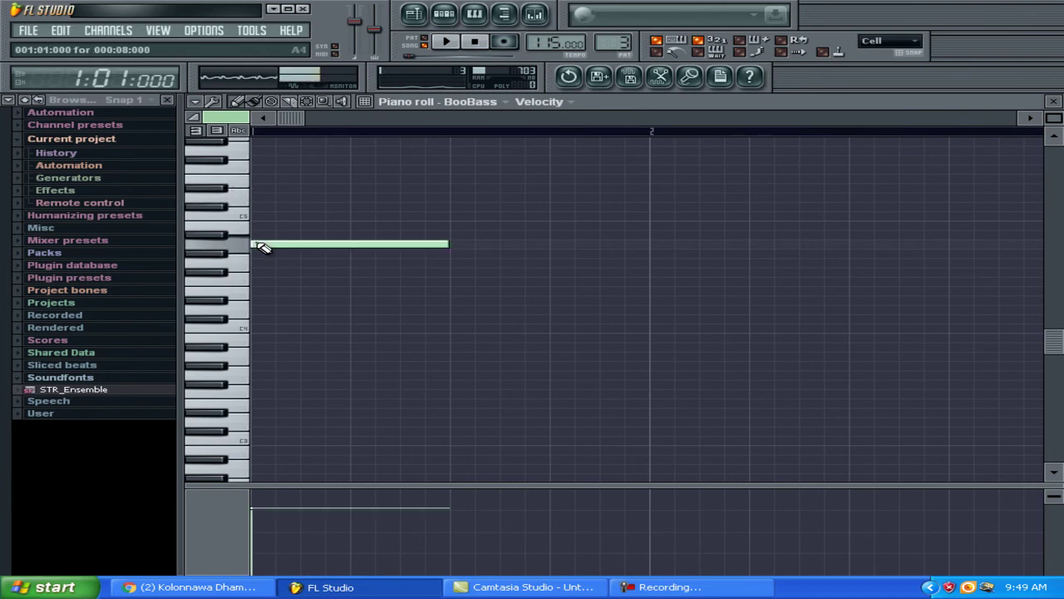
pyautogui.moveTo(449, 244); pyautogui.dragTo(297, 243)
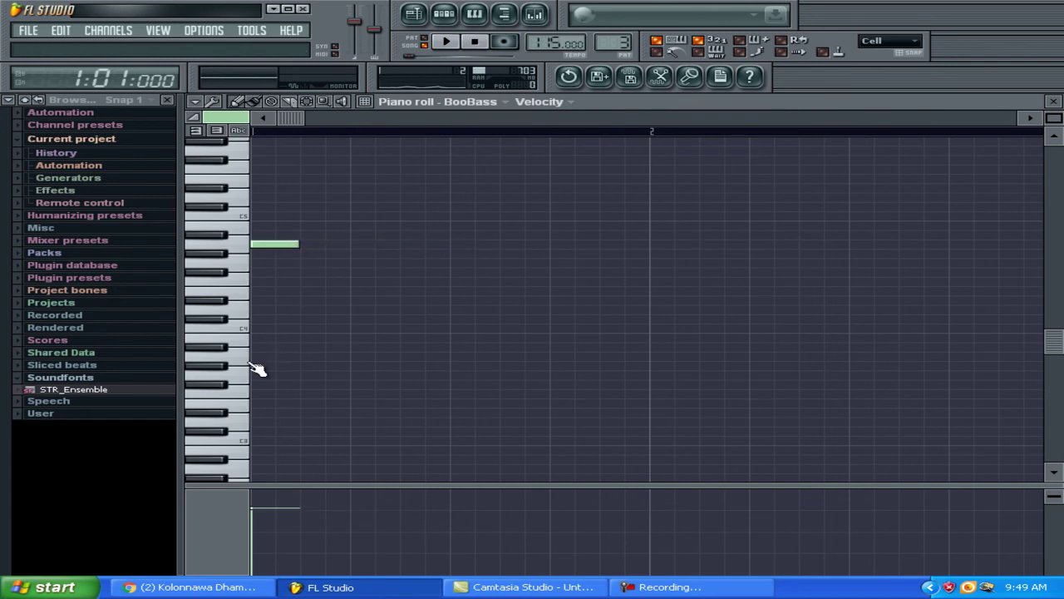
pyautogui.scroll(2, 316, 237)
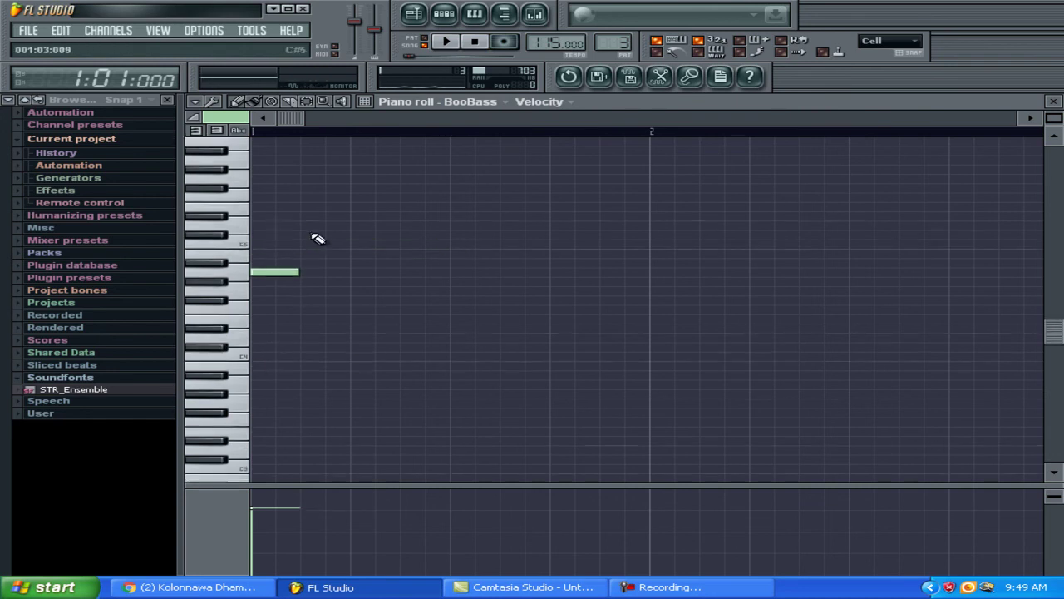
pyautogui.moveTo(268, 283); pyautogui.dragTo(267, 175)
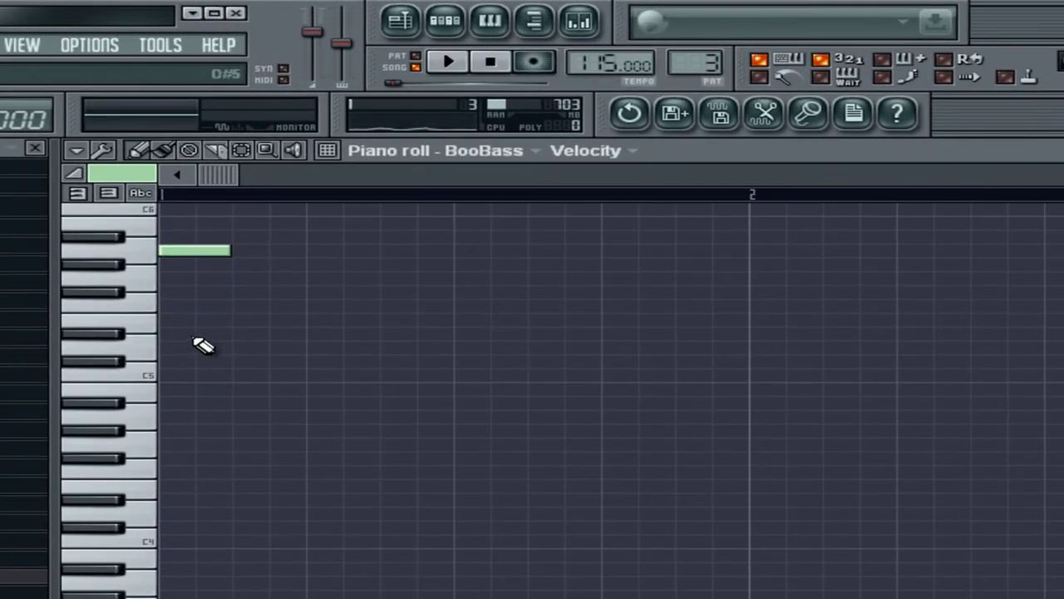
# Step: Add a two-step E5 note right after the A5 note and play back the two notes
pyautogui.click(155, 418)
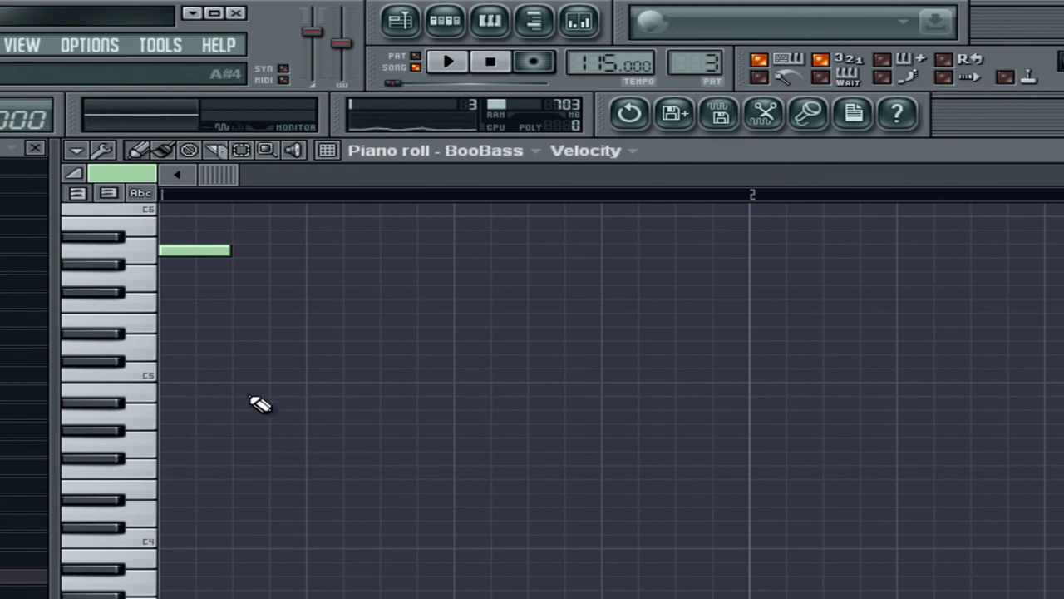
pyautogui.click(157, 320)
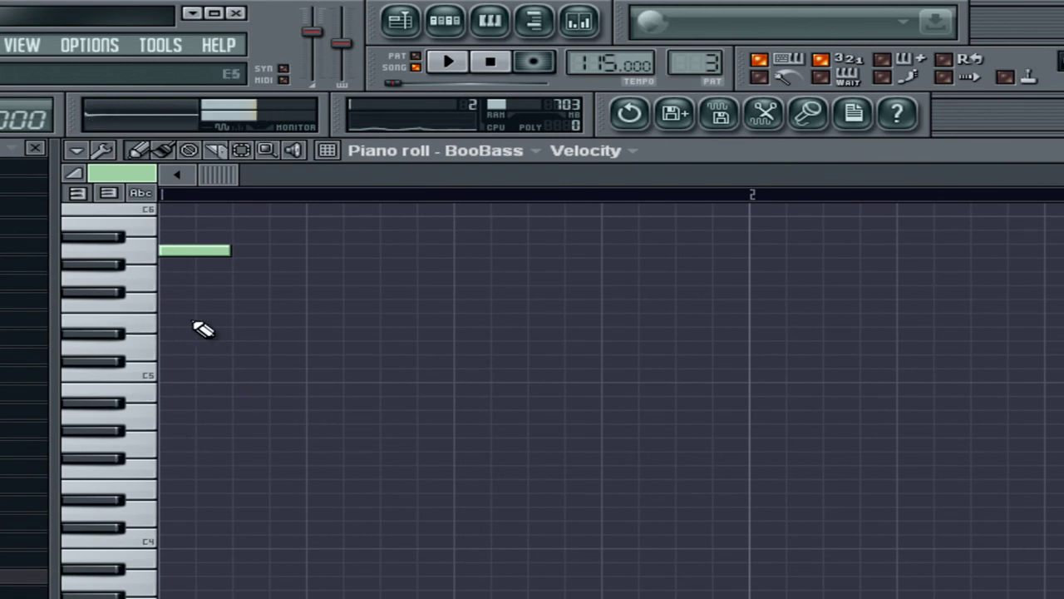
pyautogui.click(242, 321)
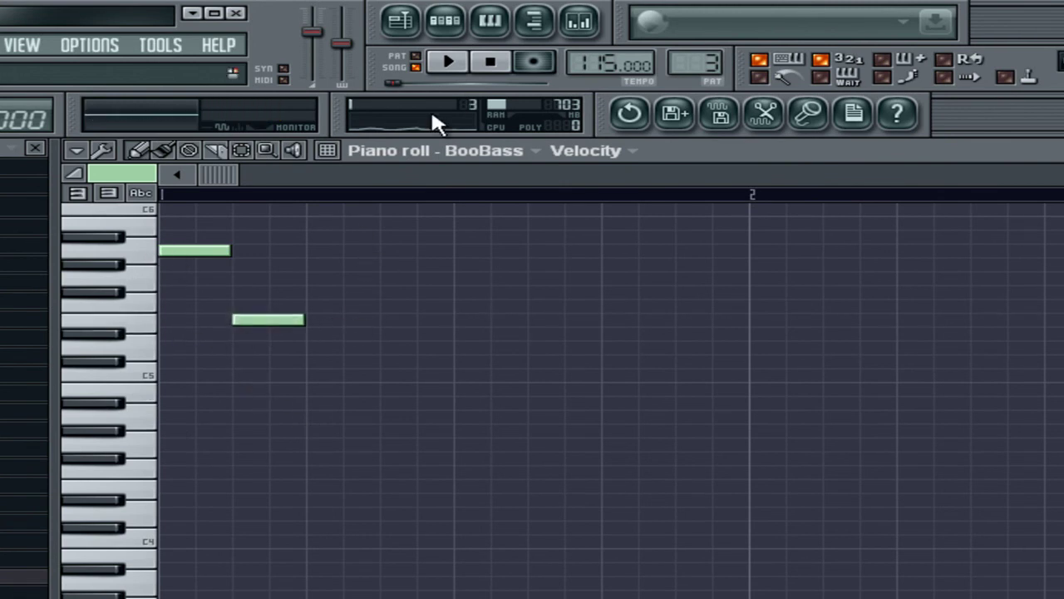
pyautogui.click(445, 58)
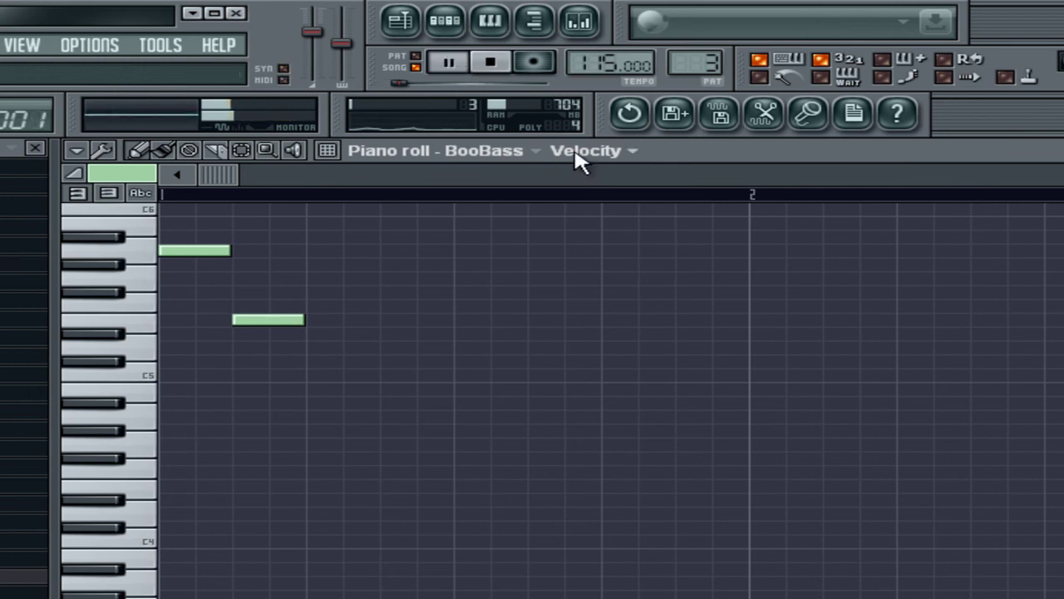
pyautogui.press('space')
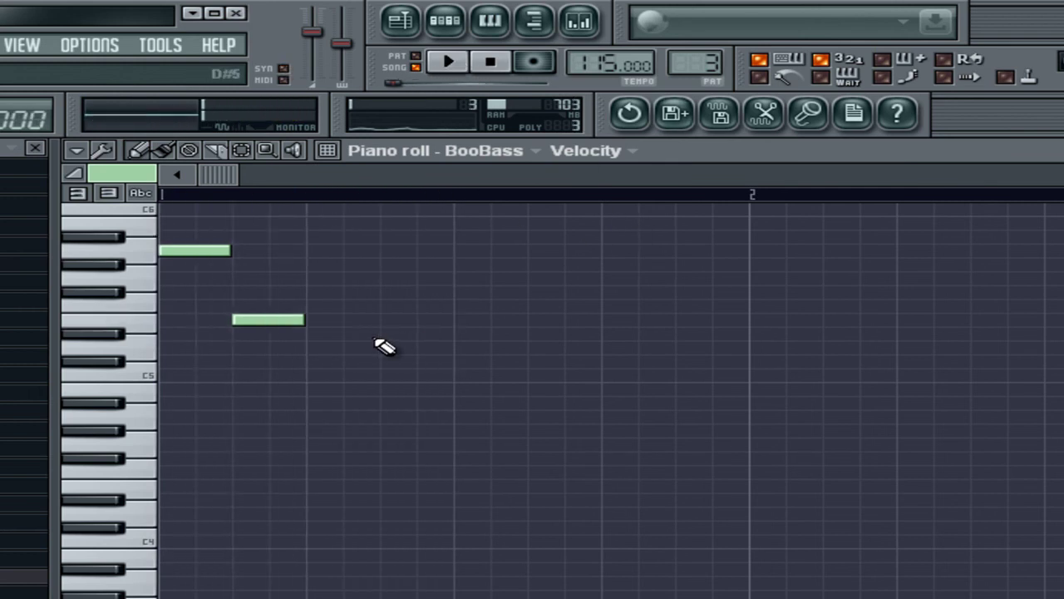
# Step: Add two more two-step notes after the E5, play the phrase and lower both added notes to A4
pyautogui.click(315, 249)
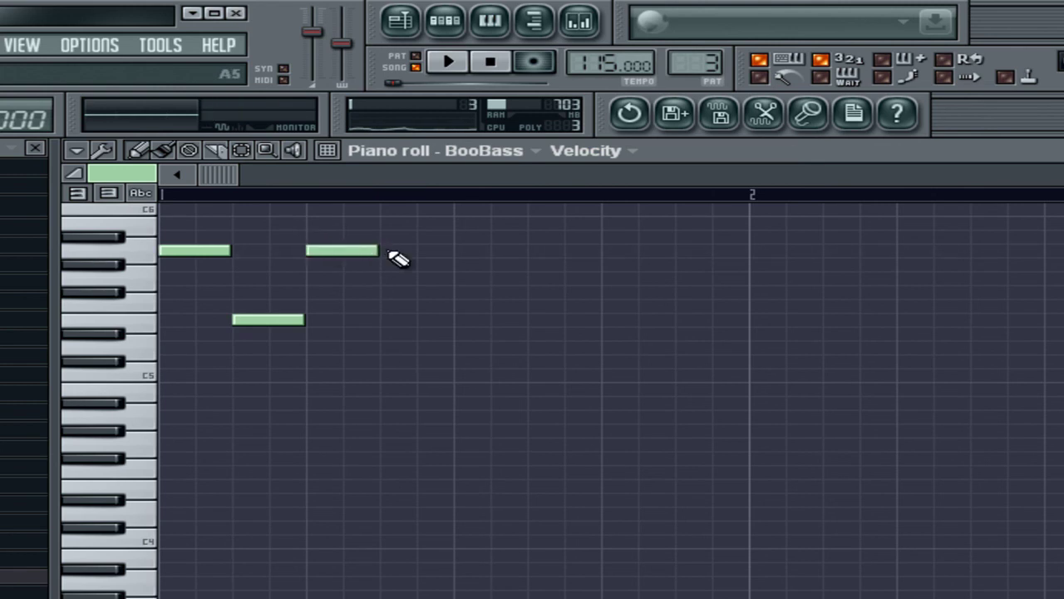
pyautogui.click(391, 252)
pyautogui.click(449, 62)
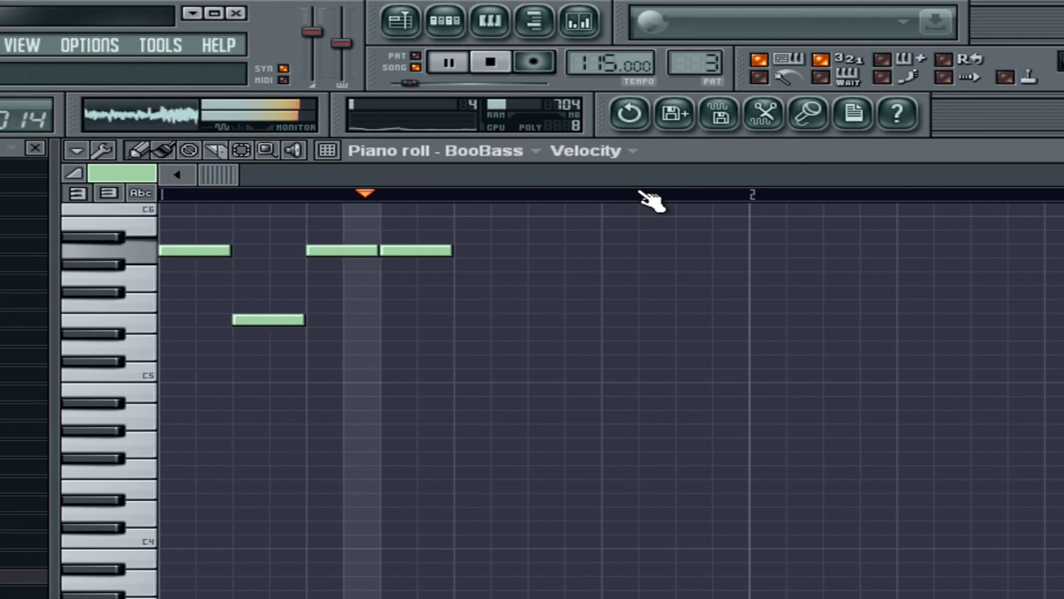
pyautogui.click(490, 62)
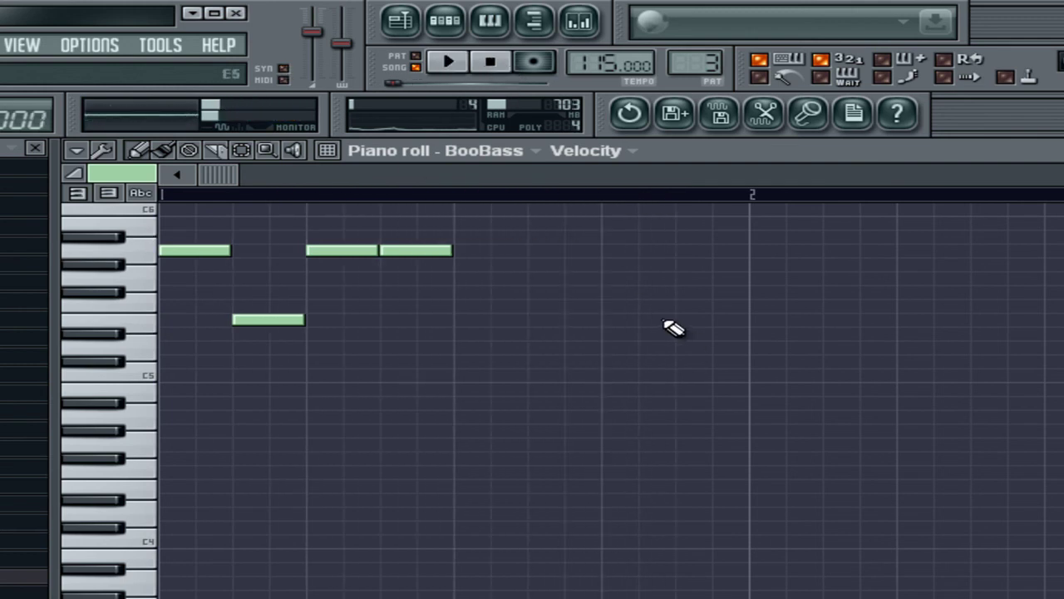
pyautogui.moveTo(342, 252); pyautogui.dragTo(345, 423)
pyautogui.moveTo(420, 248); pyautogui.dragTo(423, 418)
# Step: Copy the four-note bass phrase and paste it into the second half of bar 1
pyautogui.click(241, 149)
pyautogui.moveTo(459, 204); pyautogui.dragTo(116, 508)
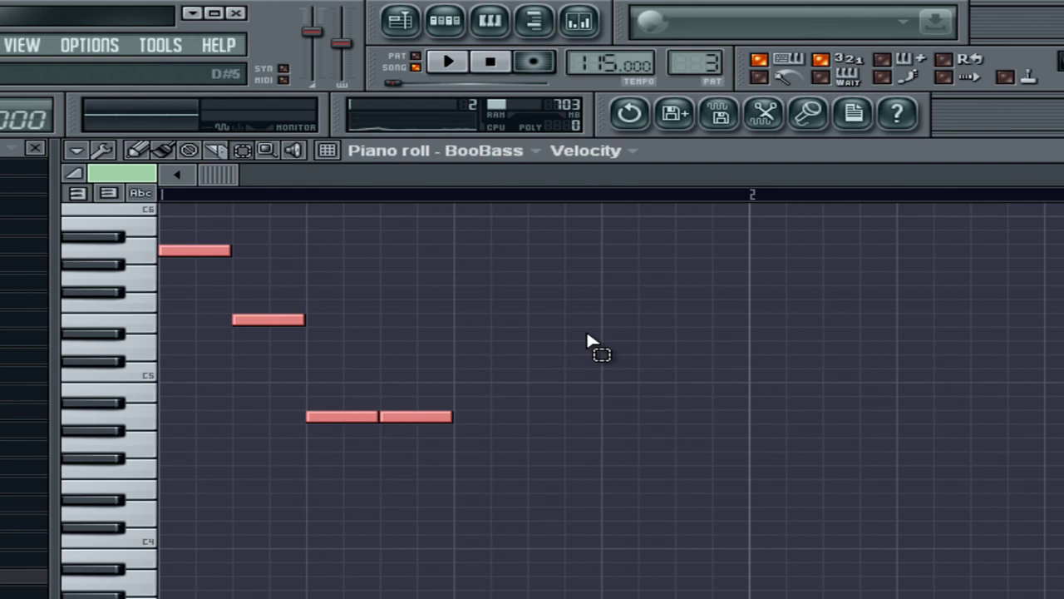
pyautogui.click(135, 150)
pyautogui.click(1029, 120)
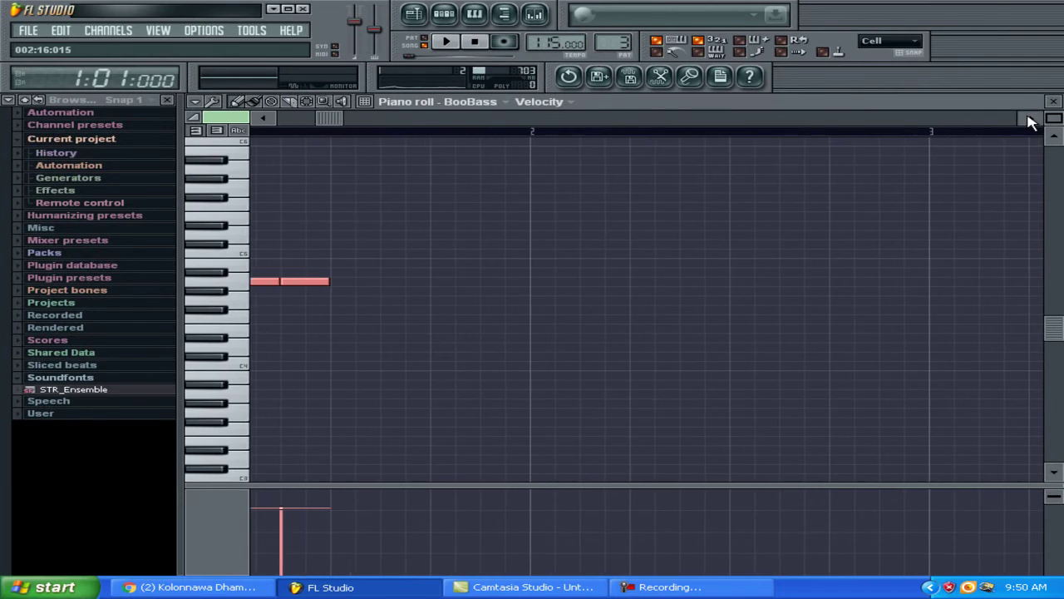
pyautogui.click(1028, 120)
pyautogui.hotkey('ctrl', 'v')
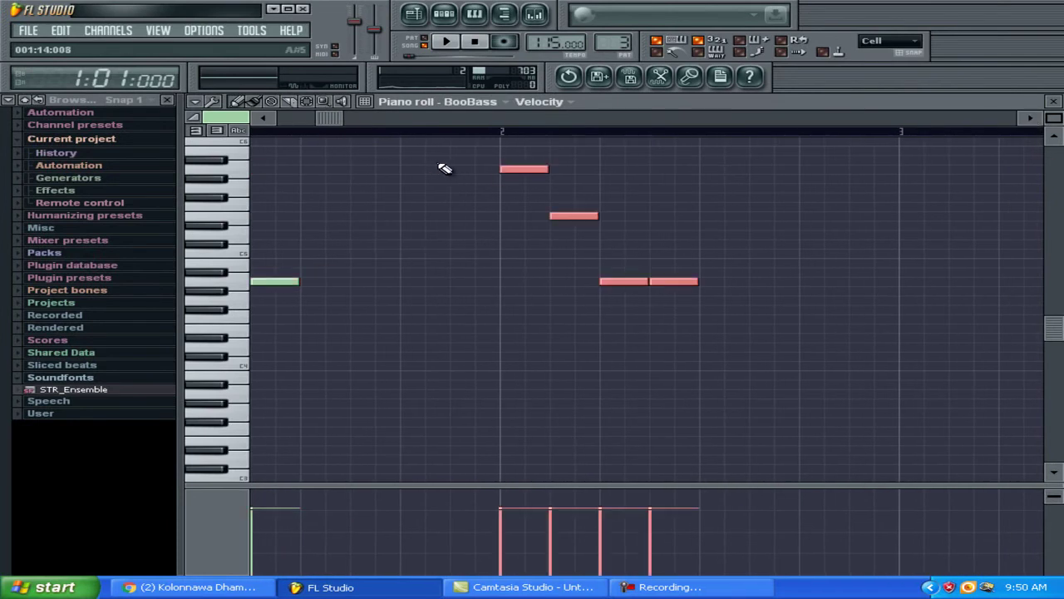
pyautogui.moveTo(519, 170); pyautogui.dragTo(326, 179)
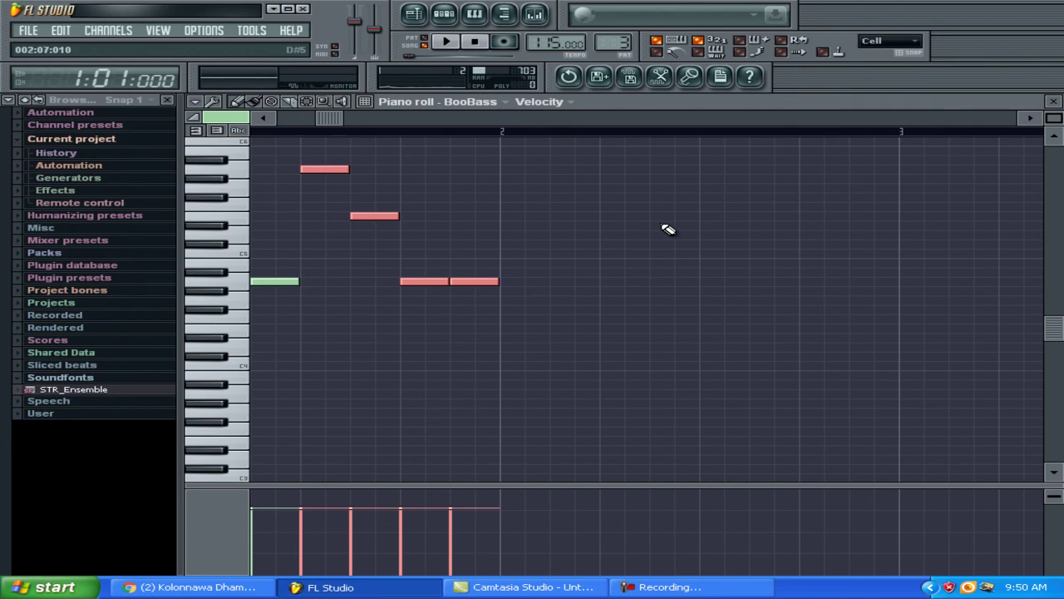
# Step: Fill bar 2 with two copies of the phrase, each transposed down to start on D5
pyautogui.click(1029, 118)
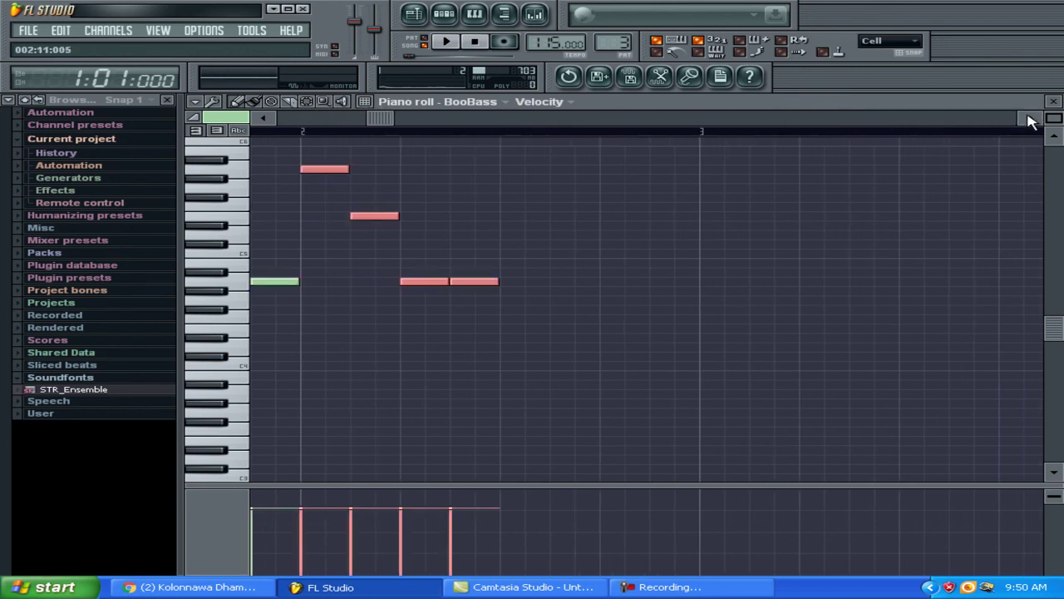
pyautogui.moveTo(325, 171); pyautogui.dragTo(325, 238)
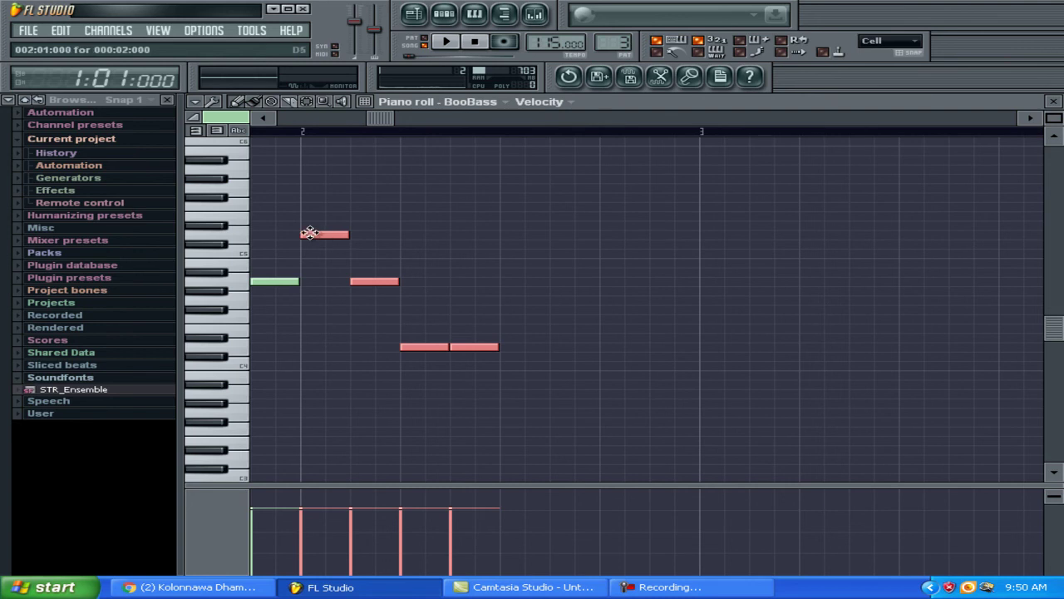
pyautogui.moveTo(309, 234); pyautogui.dragTo(518, 237)
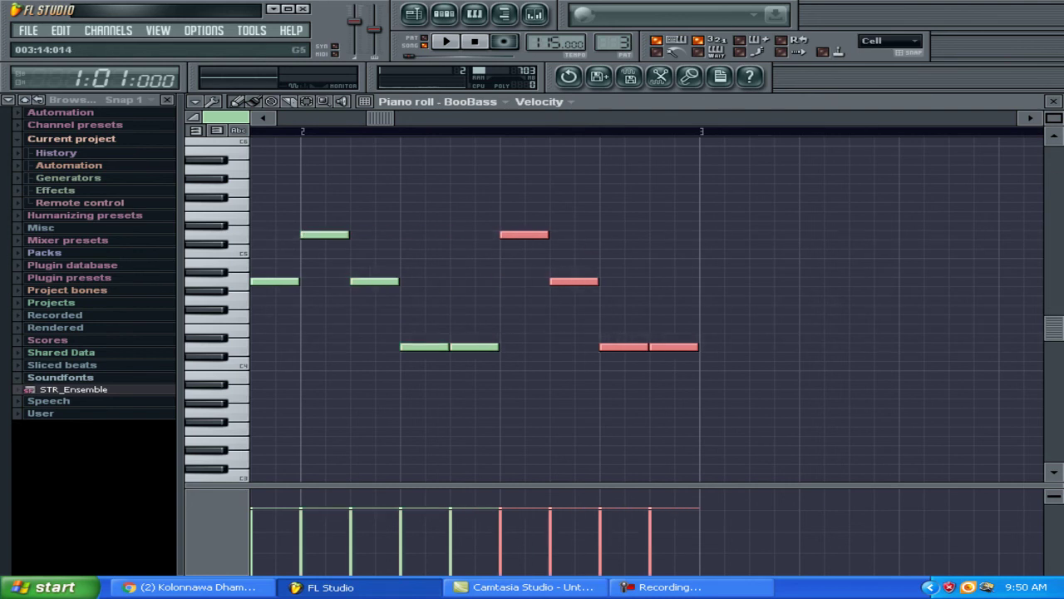
# Step: Fill bar 3 with two copies of the phrase, each transposed down to start on E5
pyautogui.click(1025, 119)
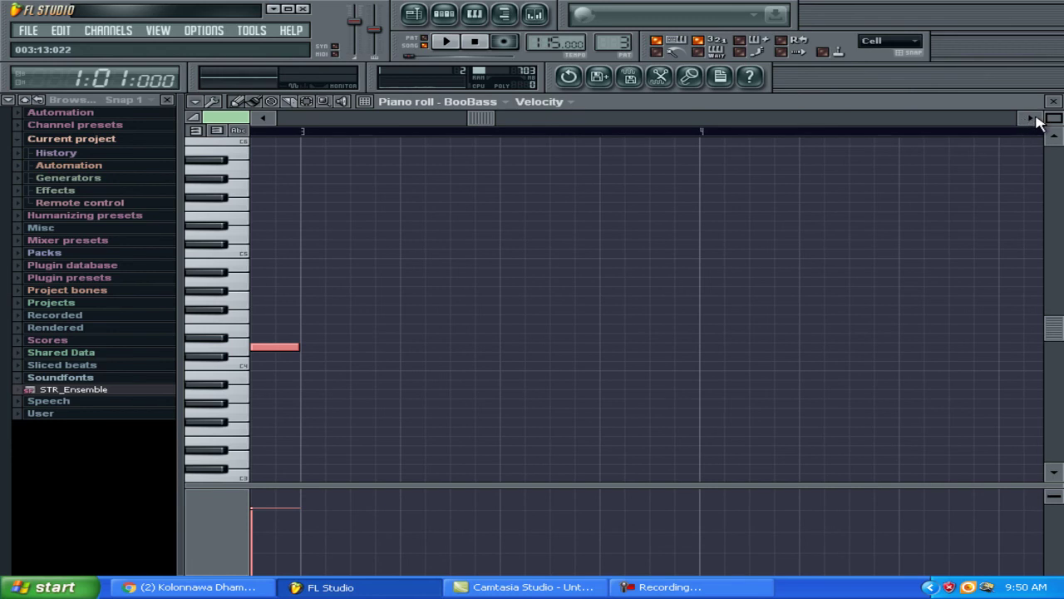
pyautogui.moveTo(308, 168); pyautogui.dragTo(316, 220)
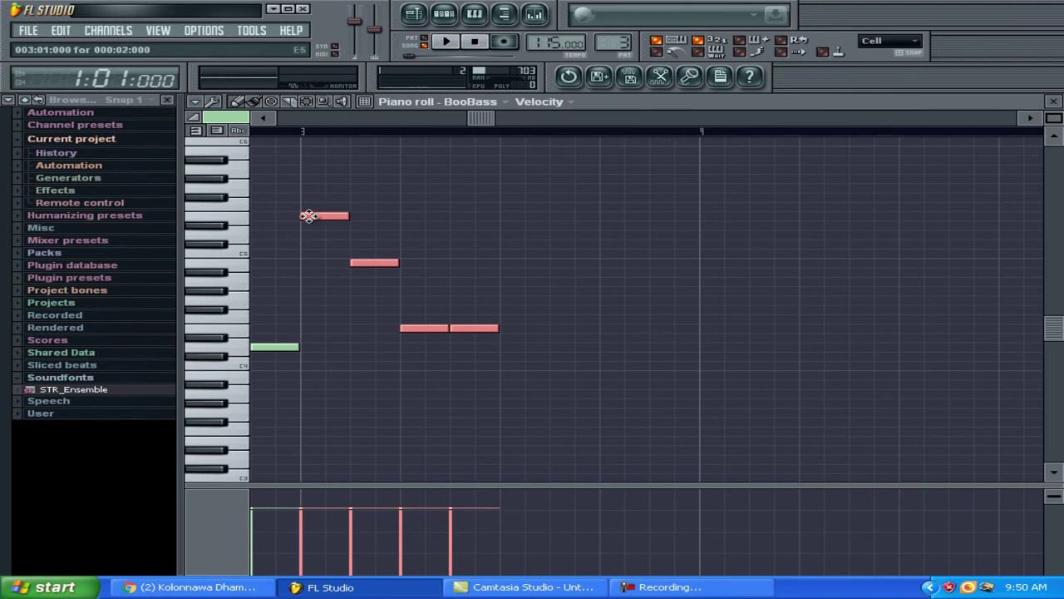
pyautogui.moveTo(312, 215); pyautogui.dragTo(506, 216)
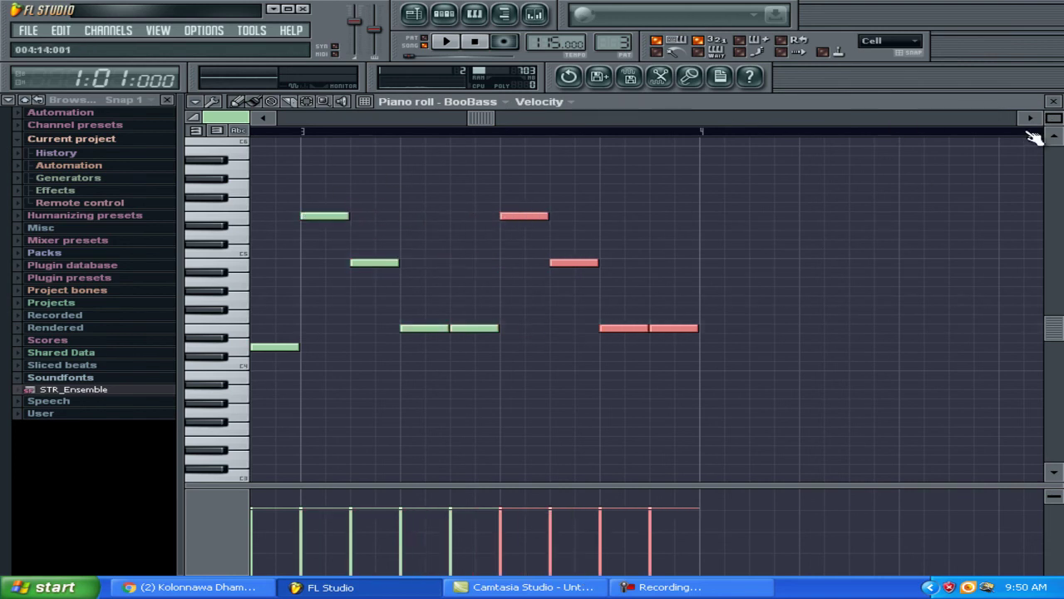
# Step: Paste the original phrase twice into bar 4 and transpose the second copy down to start on D5
pyautogui.click(1028, 119)
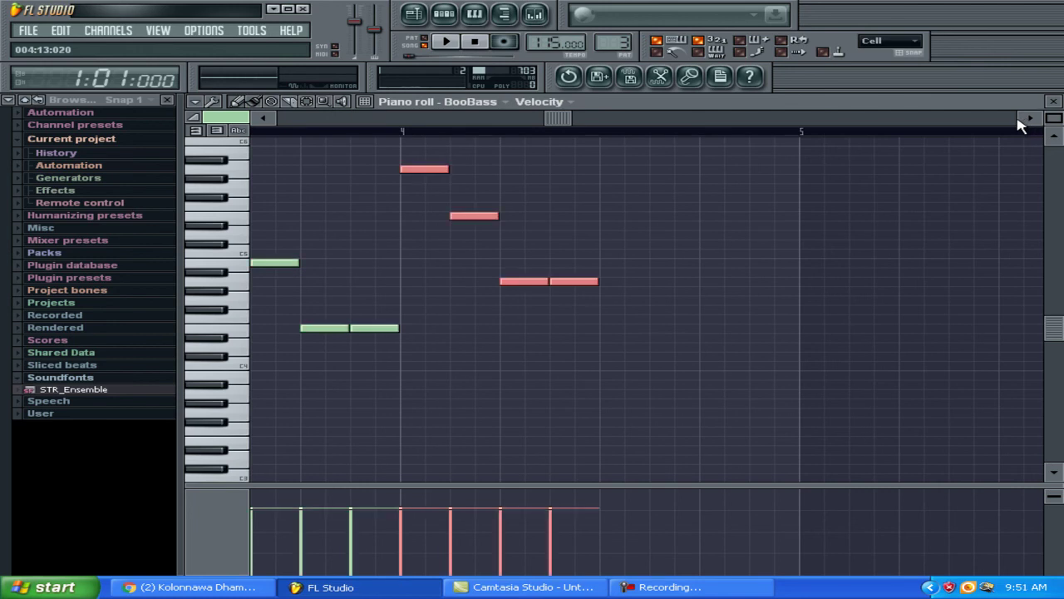
pyautogui.click(1029, 121)
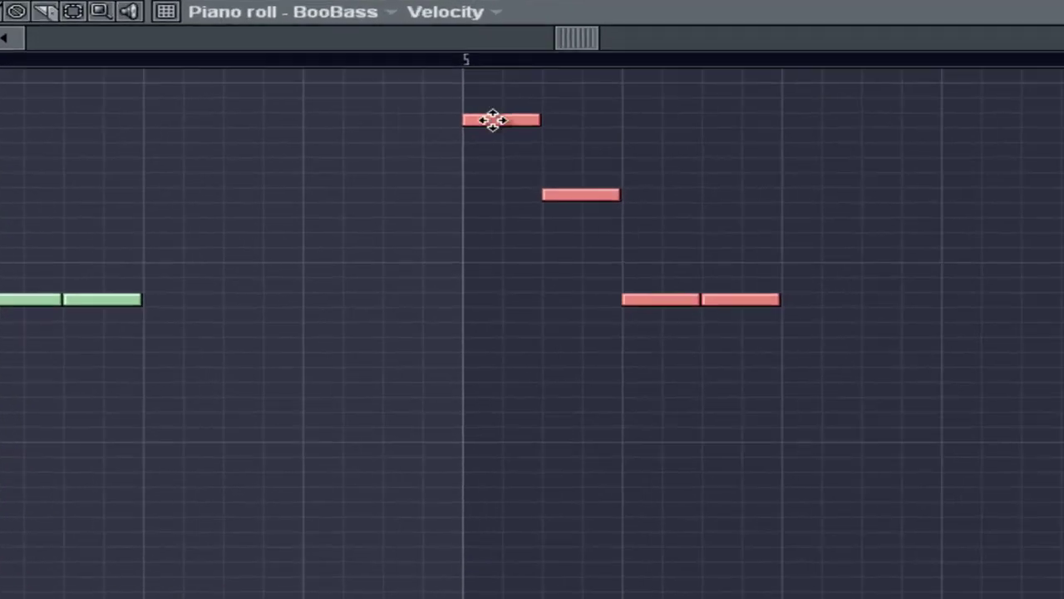
pyautogui.moveTo(569, 169); pyautogui.dragTo(375, 170)
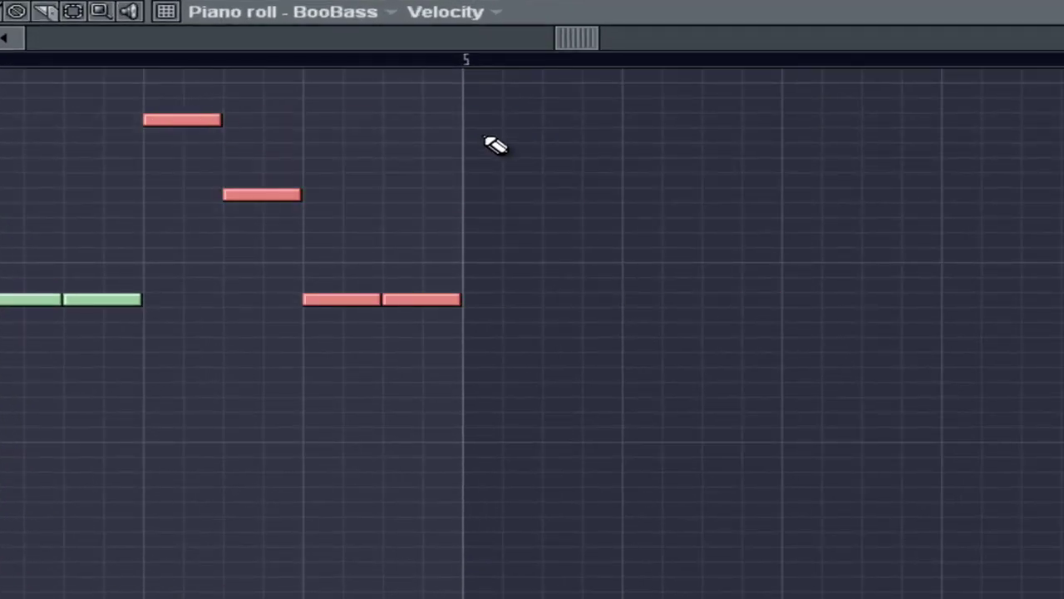
pyautogui.moveTo(180, 121); pyautogui.dragTo(159, 231)
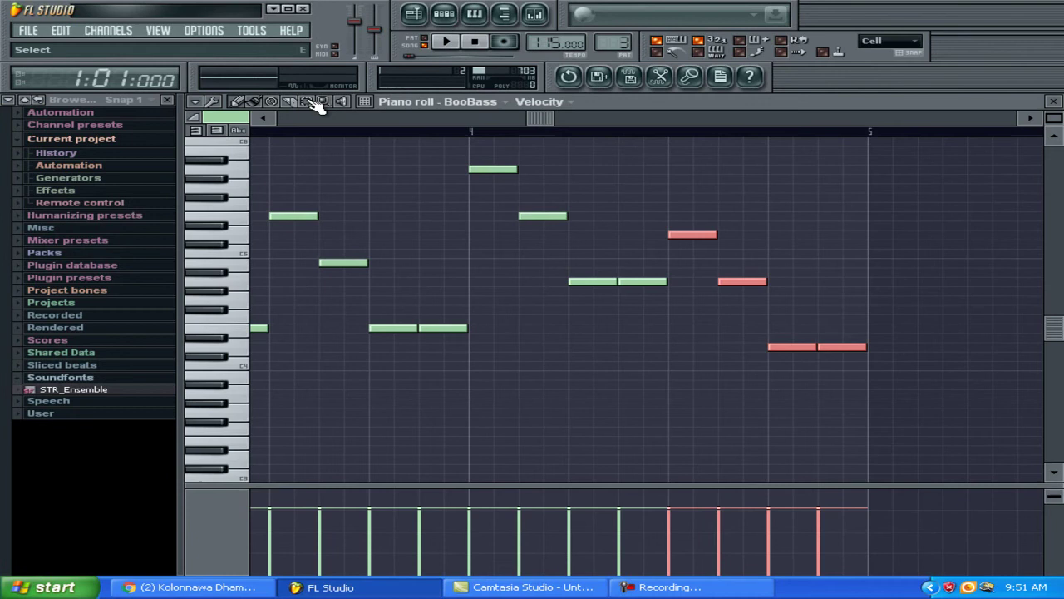
# Step: Select the first four-note phrase in bar 4 and transpose it down
pyautogui.click(312, 101)
pyautogui.moveTo(491, 148); pyautogui.dragTo(654, 344)
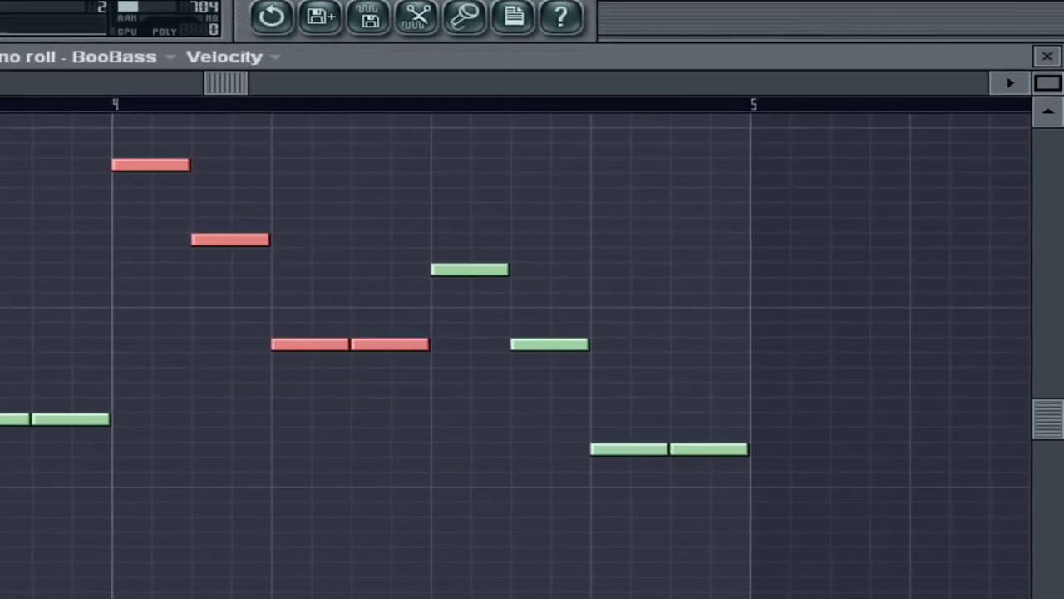
pyautogui.moveTo(139, 165); pyautogui.dragTo(140, 281)
# Step: Fill bar 5 with two copies of the original phrase starting on A5
pyautogui.click(1000, 80)
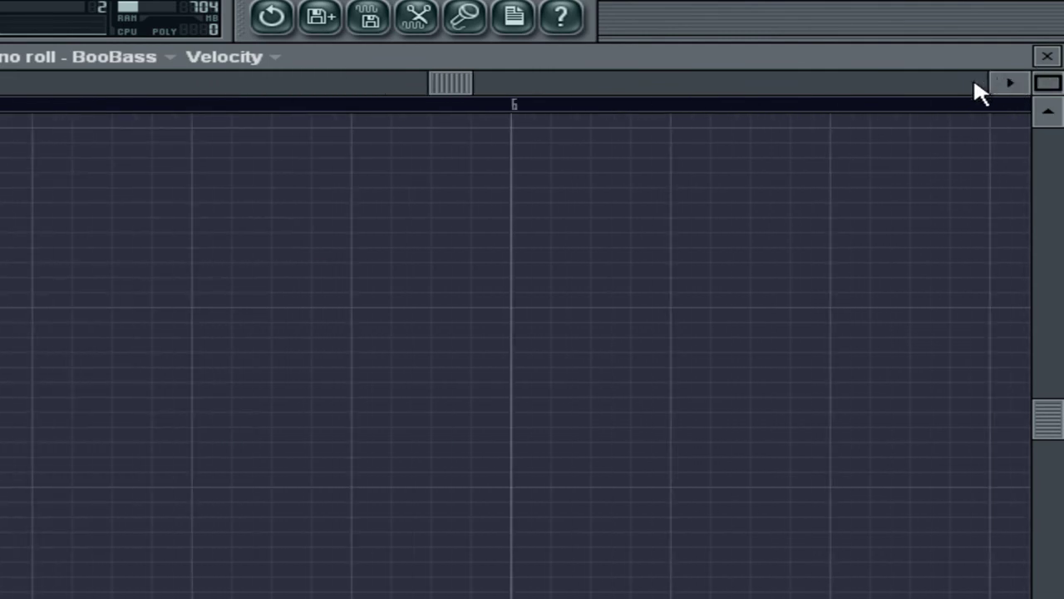
pyautogui.hotkey('ctrl', 'v')
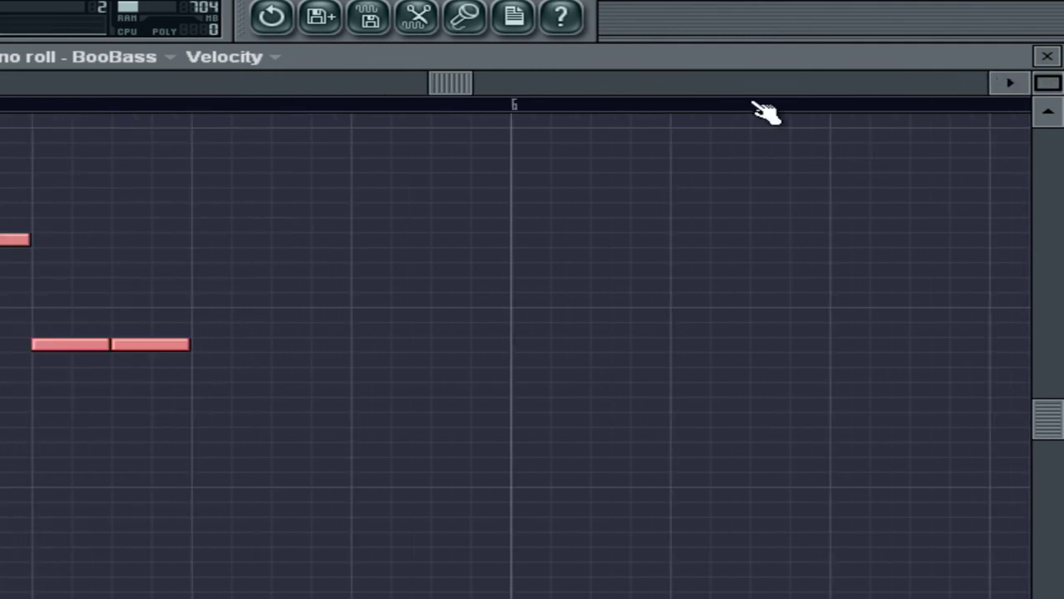
pyautogui.click(1012, 82)
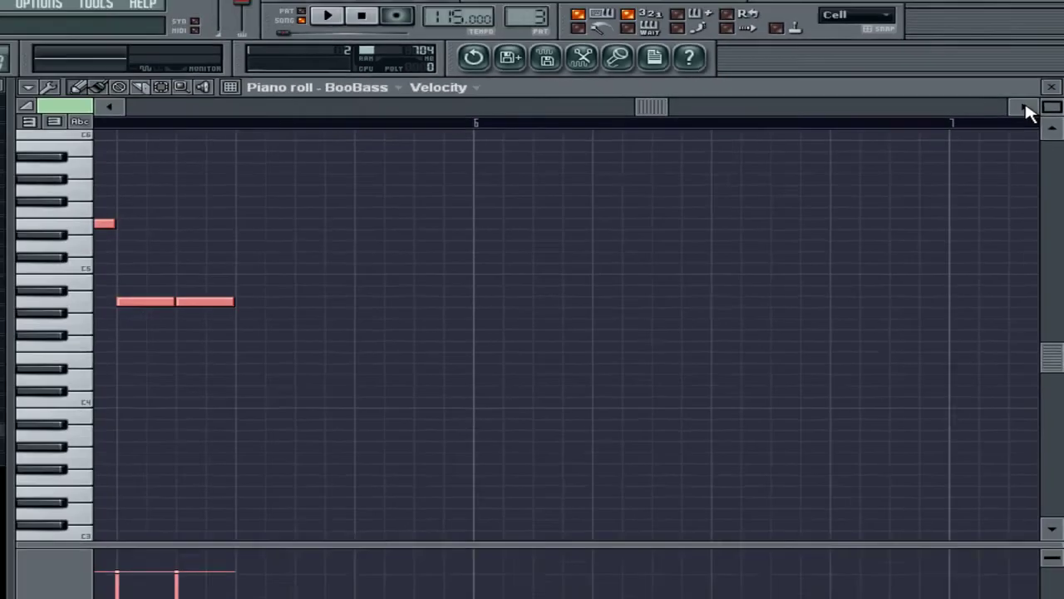
pyautogui.hotkey('ctrl', 'b')
pyautogui.moveTo(592, 167); pyautogui.dragTo(389, 168)
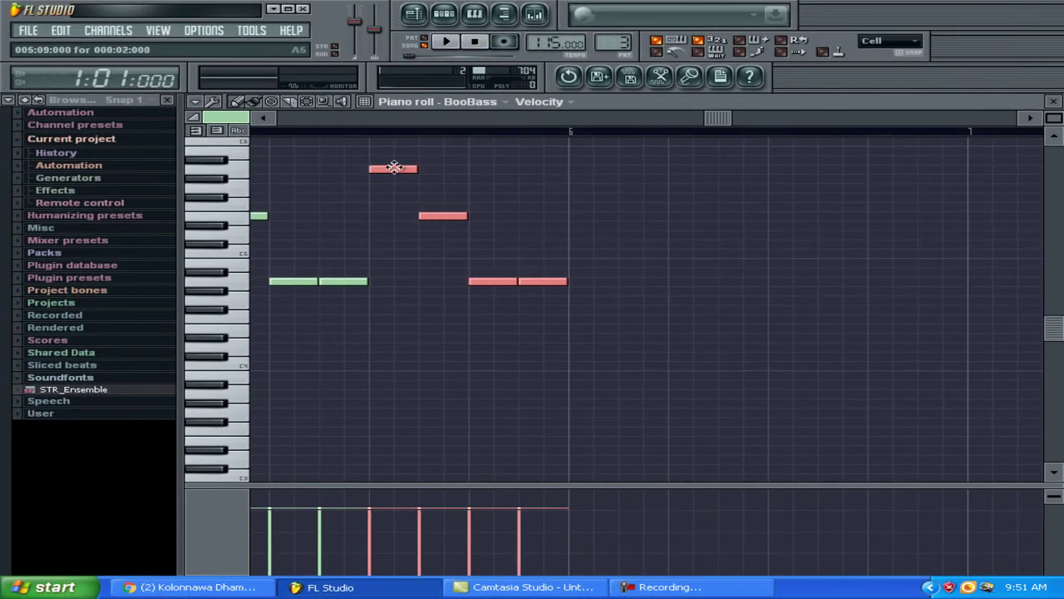
# Step: Place a copy of the phrase at the start of bar 6 and transpose it down to start on F#5
pyautogui.click(1029, 118)
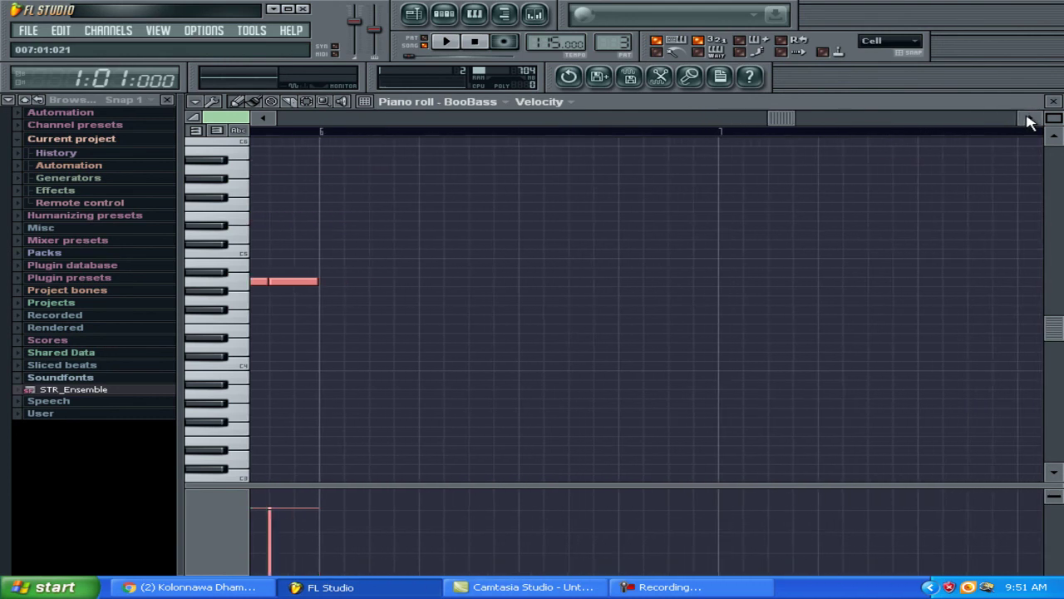
pyautogui.hotkey('ctrl', 'b')
pyautogui.moveTo(335, 169); pyautogui.dragTo(338, 202)
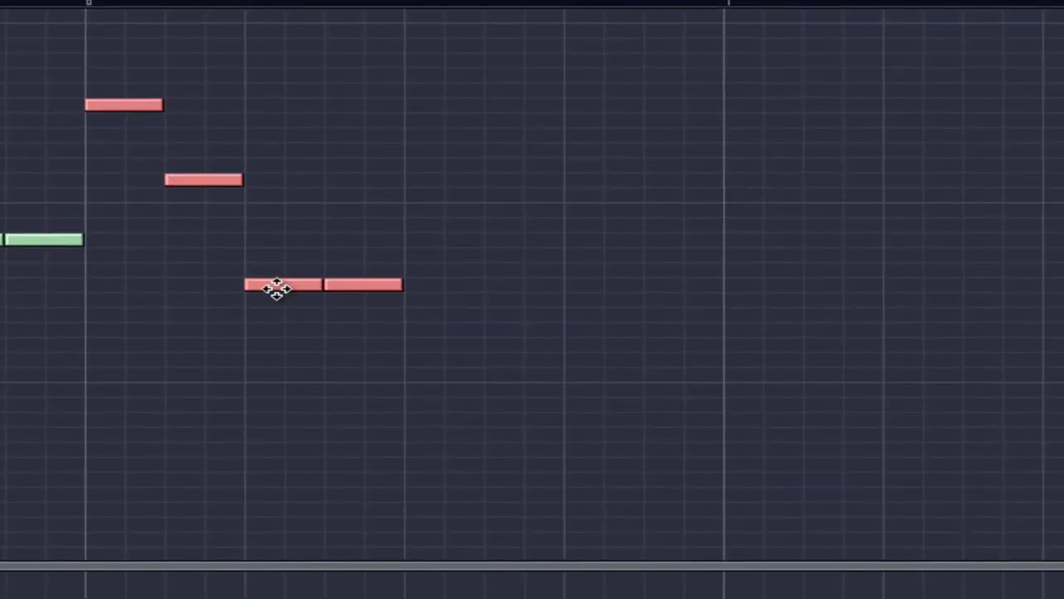
# Step: Paste a copy of the original four-note phrase starting on A5 and move it into the second half of bar 6
pyautogui.click(90, 1)
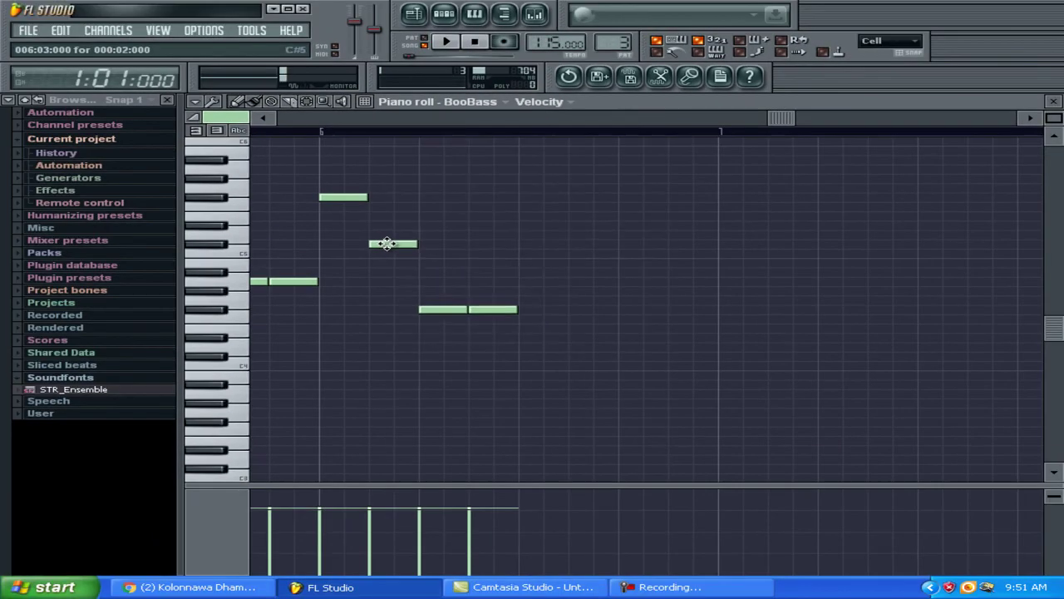
pyautogui.doubleClick(197, 179)
pyautogui.click(657, 191)
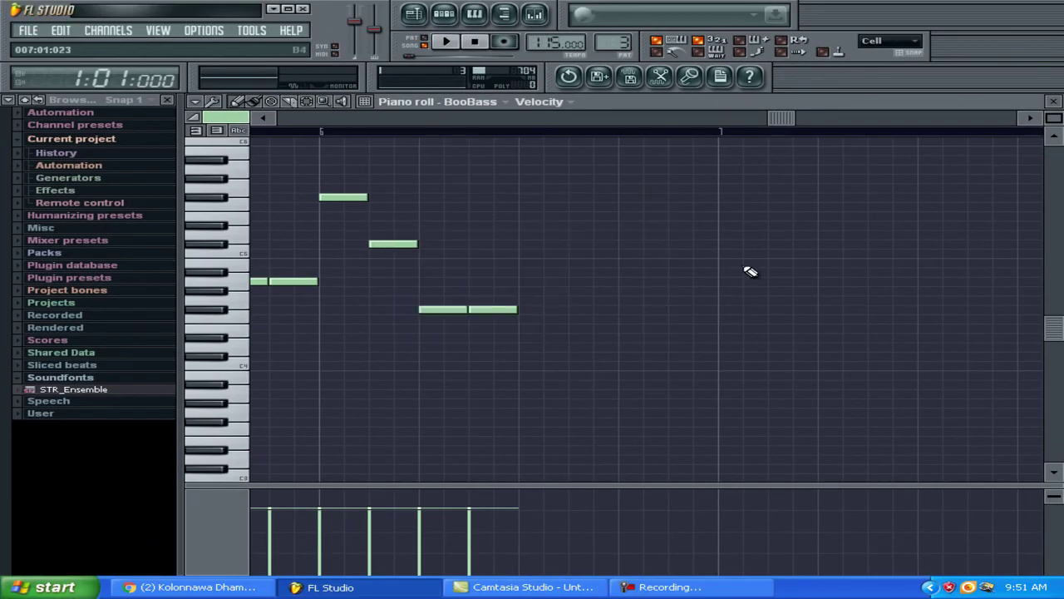
pyautogui.click(1028, 119)
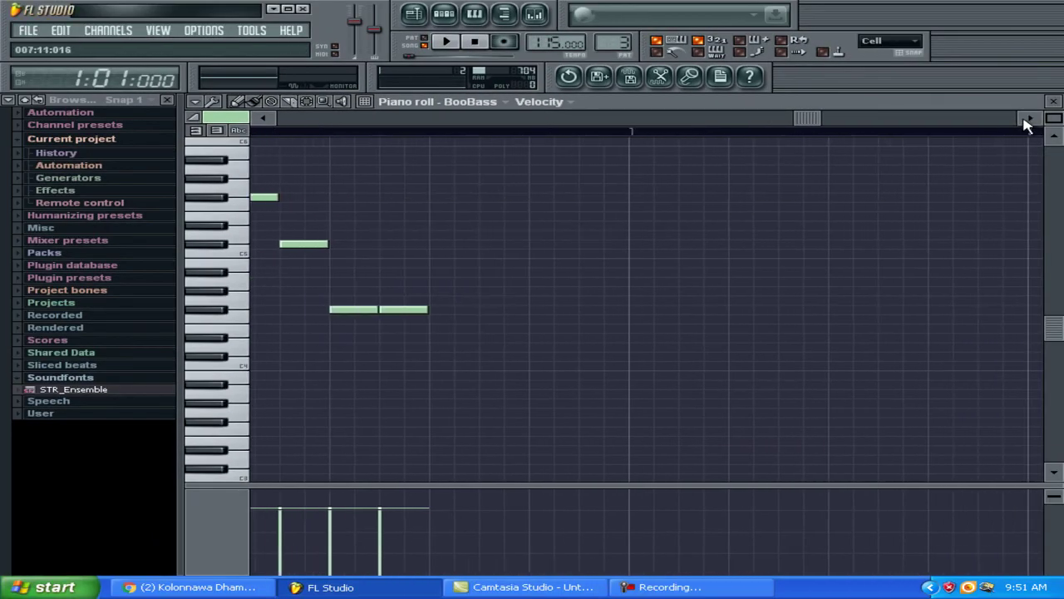
pyautogui.hotkey('ctrl', 'v')
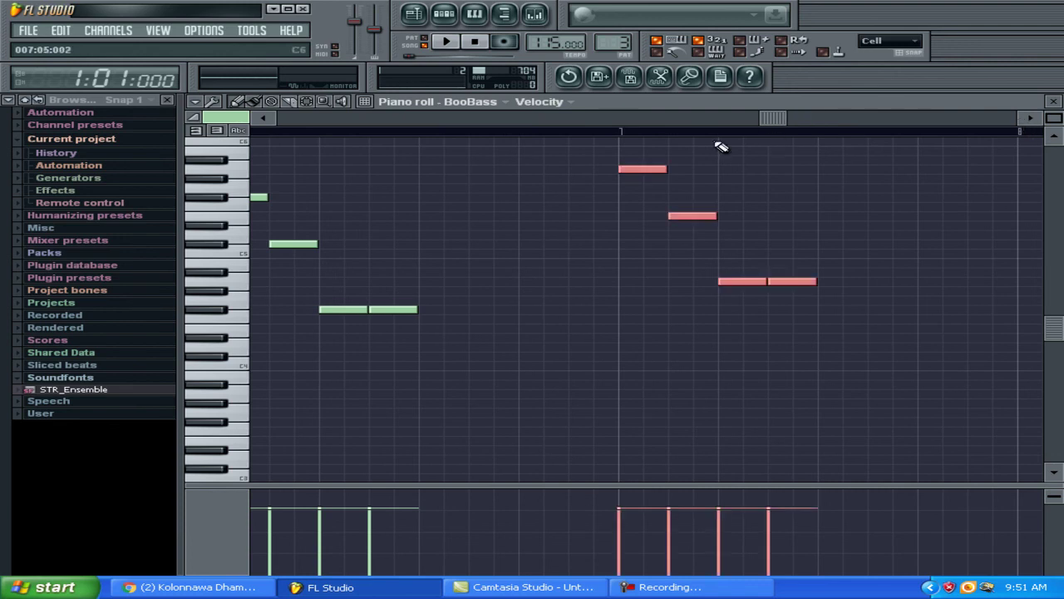
pyautogui.moveTo(623, 167); pyautogui.dragTo(429, 172)
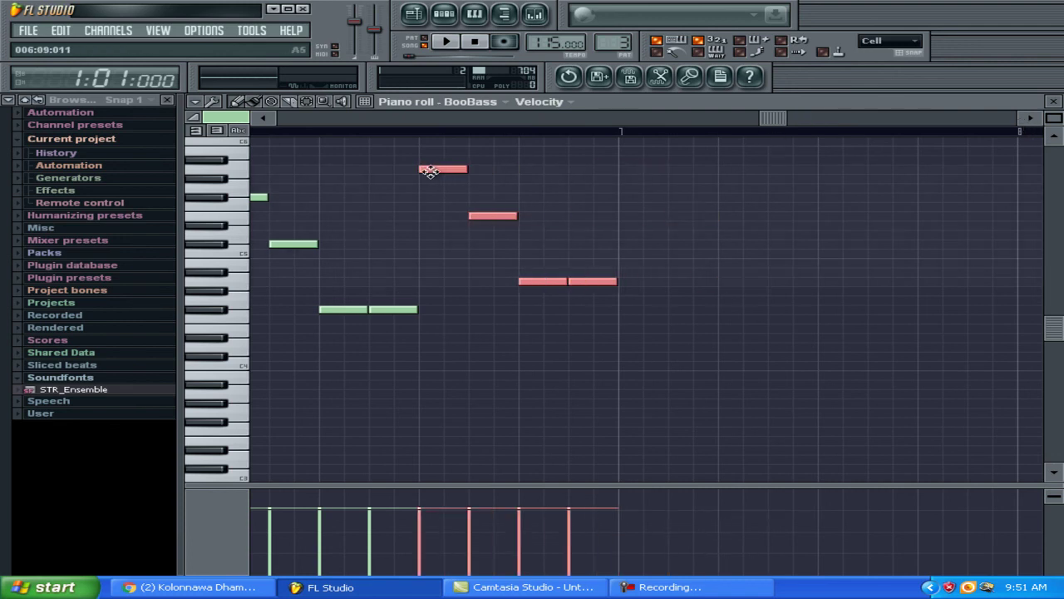
# Step: Close the BooBass piano roll and channel settings, and play the song with the channel rack in view
pyautogui.click(1054, 100)
pyautogui.click(446, 41)
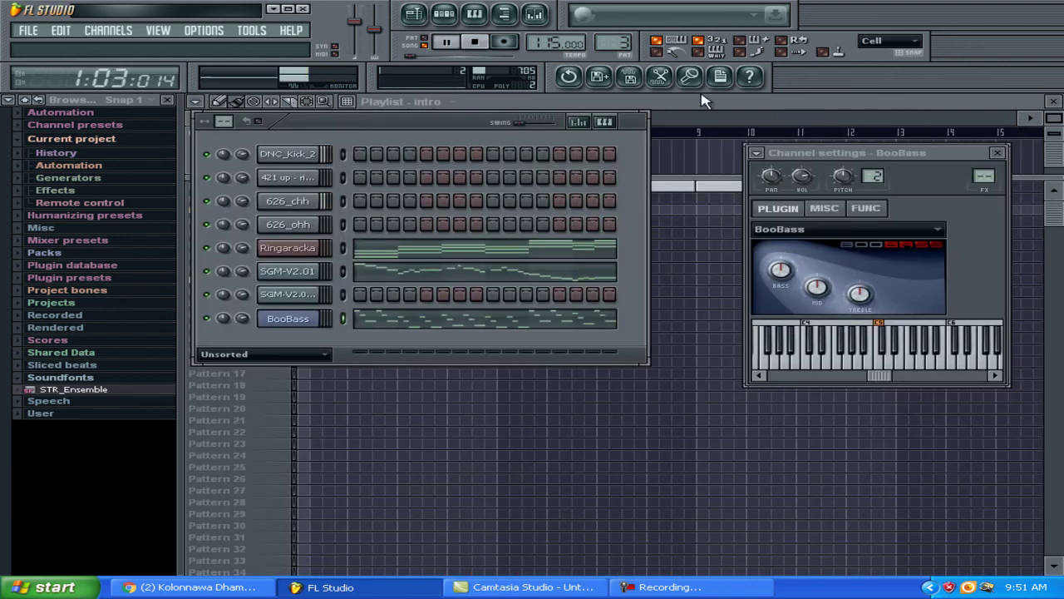
pyautogui.click(997, 153)
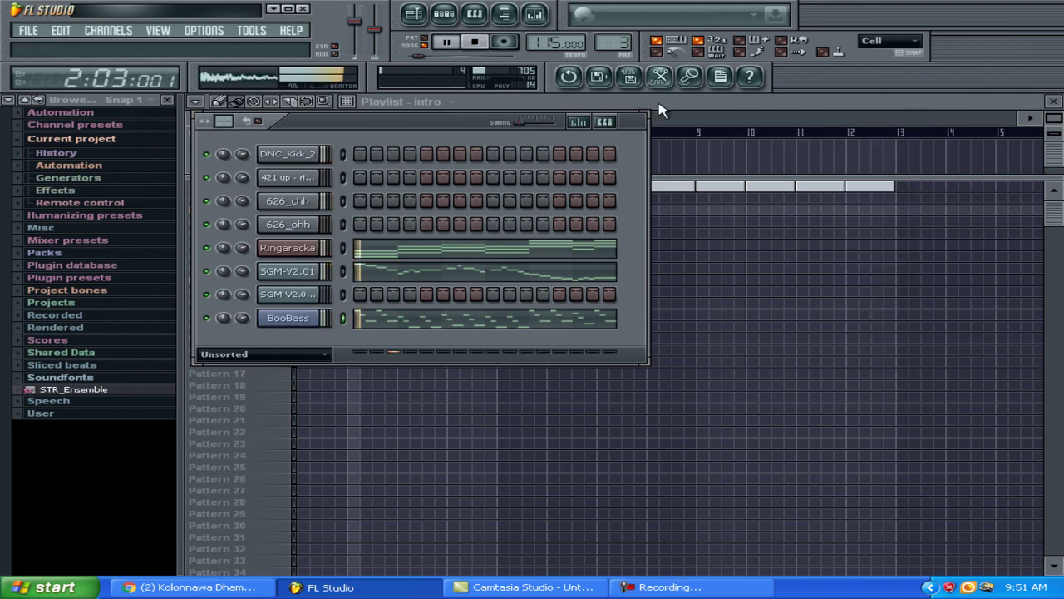
pyautogui.press('F6')
pyautogui.click(444, 14)
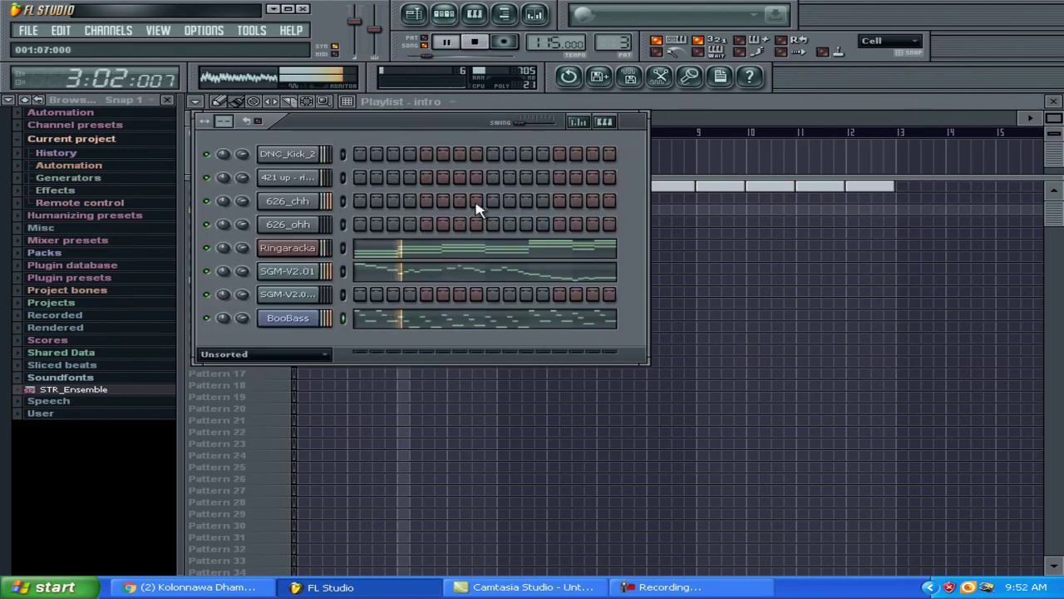
# Step: Lower the BooBass channel's volume level adjustment and open the Ringaracka channel's settings
pyautogui.click(306, 326)
pyautogui.click(823, 209)
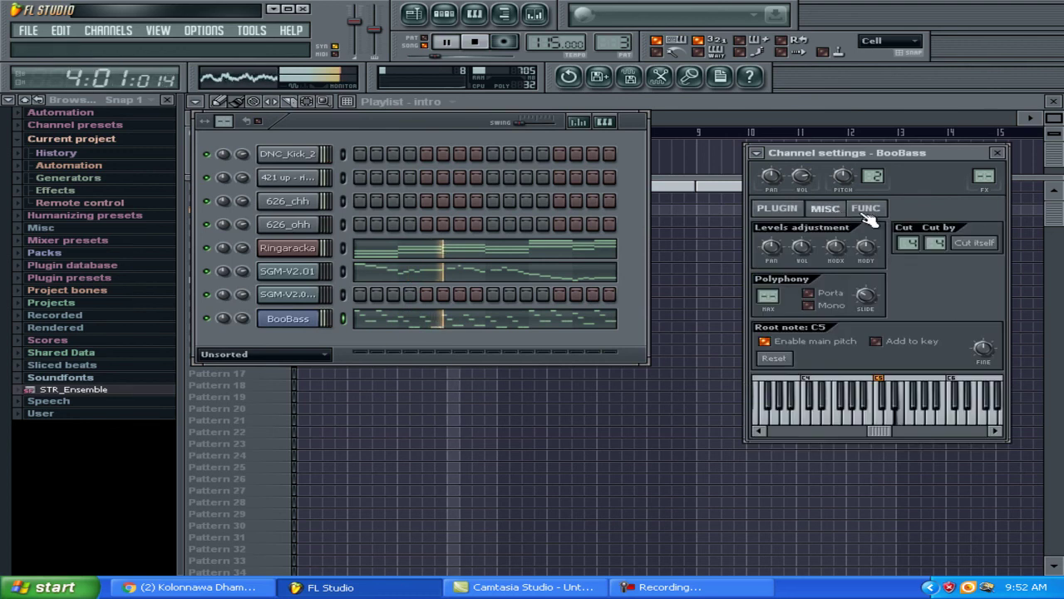
pyautogui.moveTo(805, 256); pyautogui.dragTo(811, 285)
pyautogui.click(295, 247)
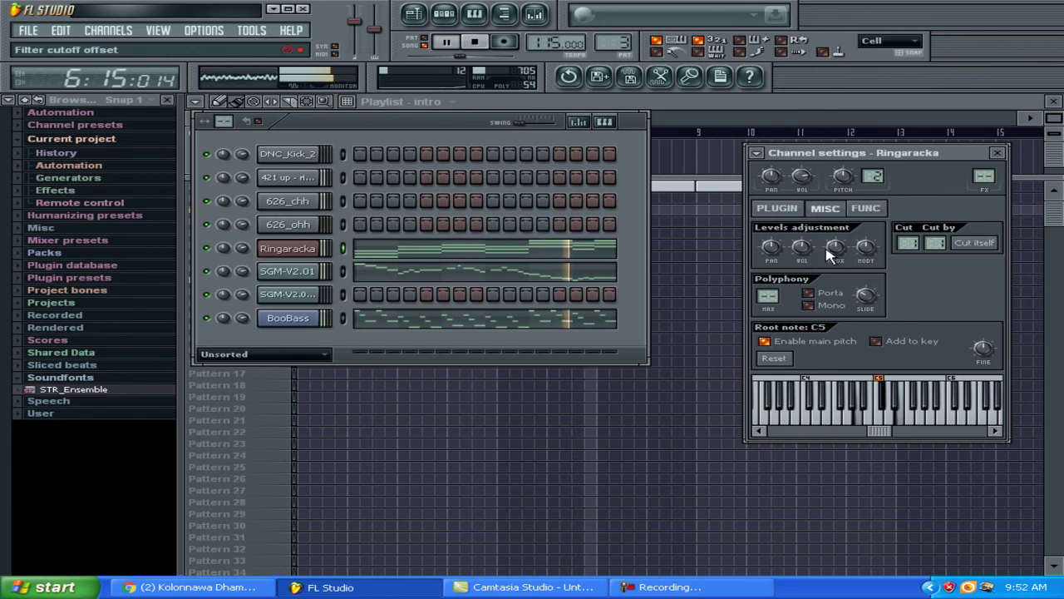
# Step: Listen to the arrangement in the playlist, then replay its opening bars from the start
pyautogui.click(704, 105)
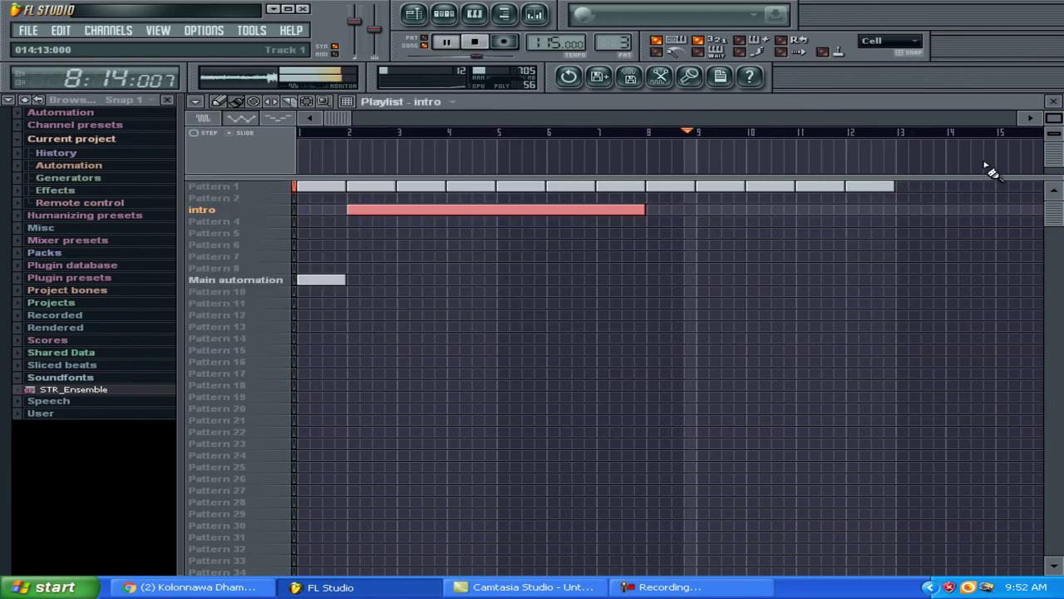
pyautogui.click(491, 46)
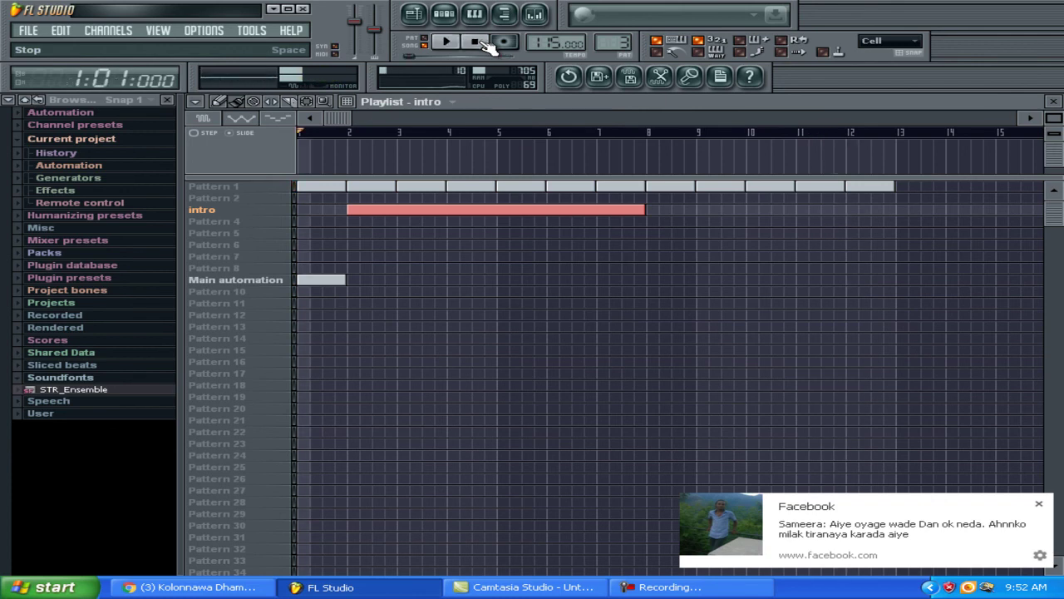
pyautogui.click(1054, 102)
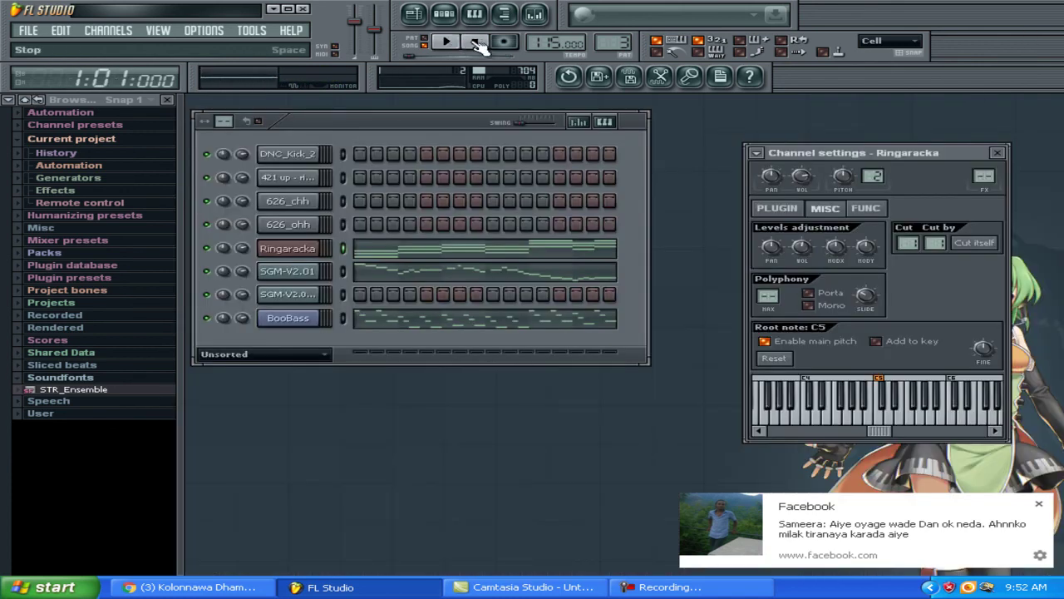
pyautogui.click(449, 43)
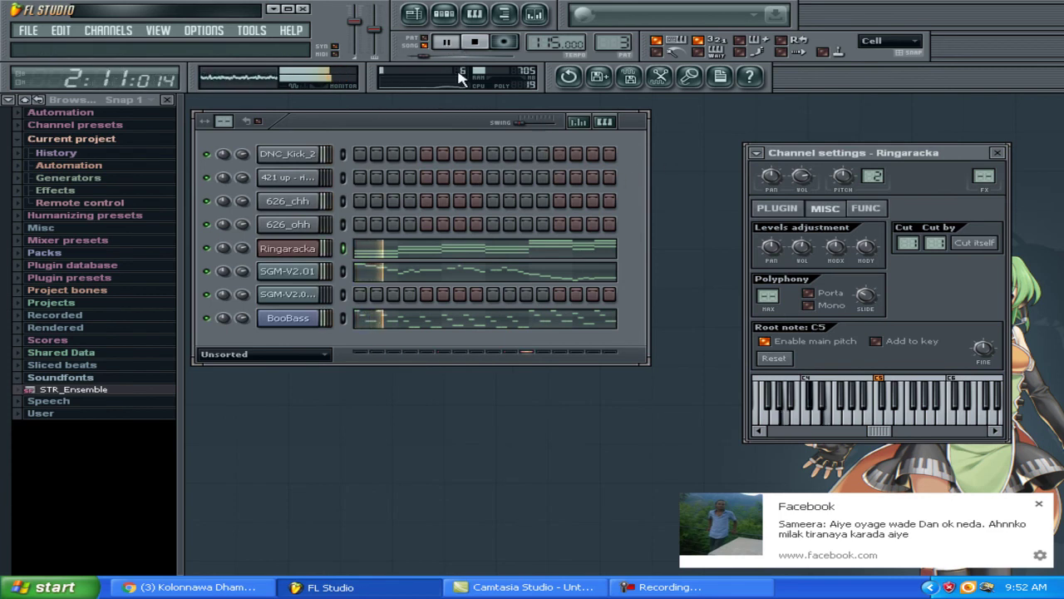
pyautogui.click(414, 14)
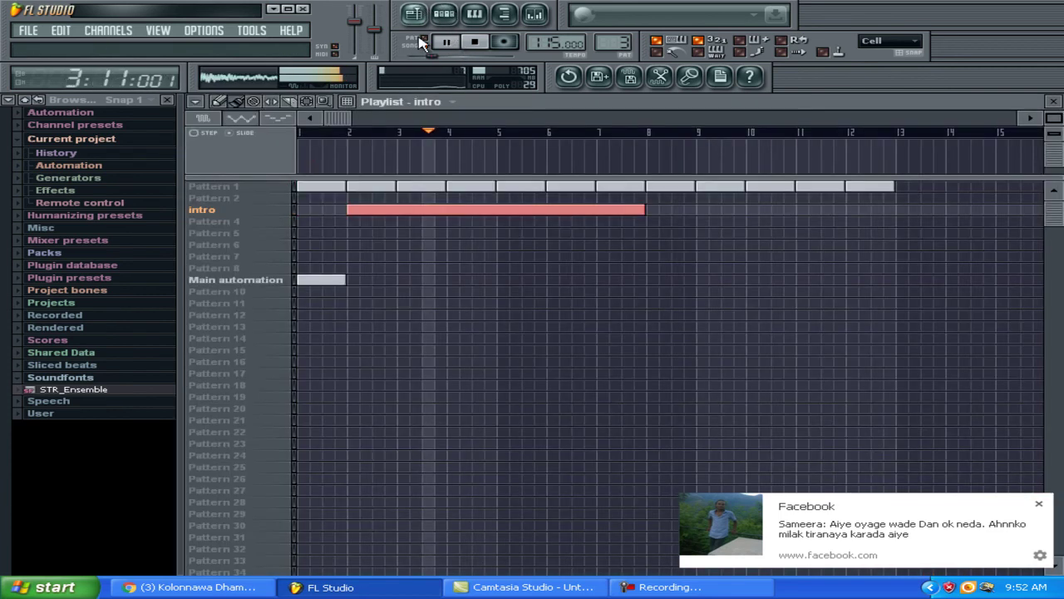
pyautogui.press('space')
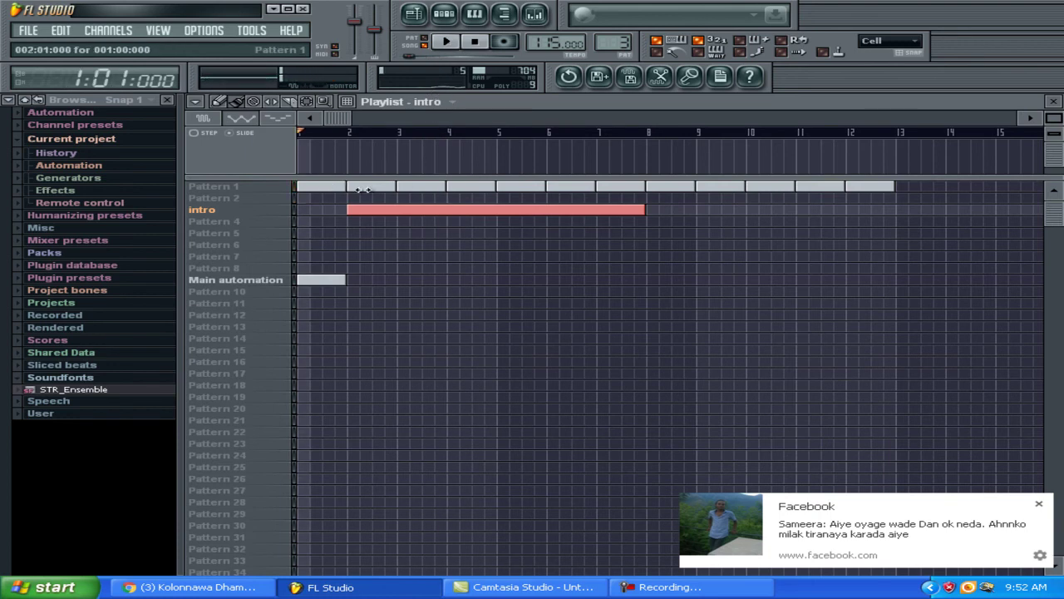
# Step: Remove the Pattern 1 clip at bar 2 of the playlist and place it again
pyautogui.rightClick(362, 191)
pyautogui.click(350, 186)
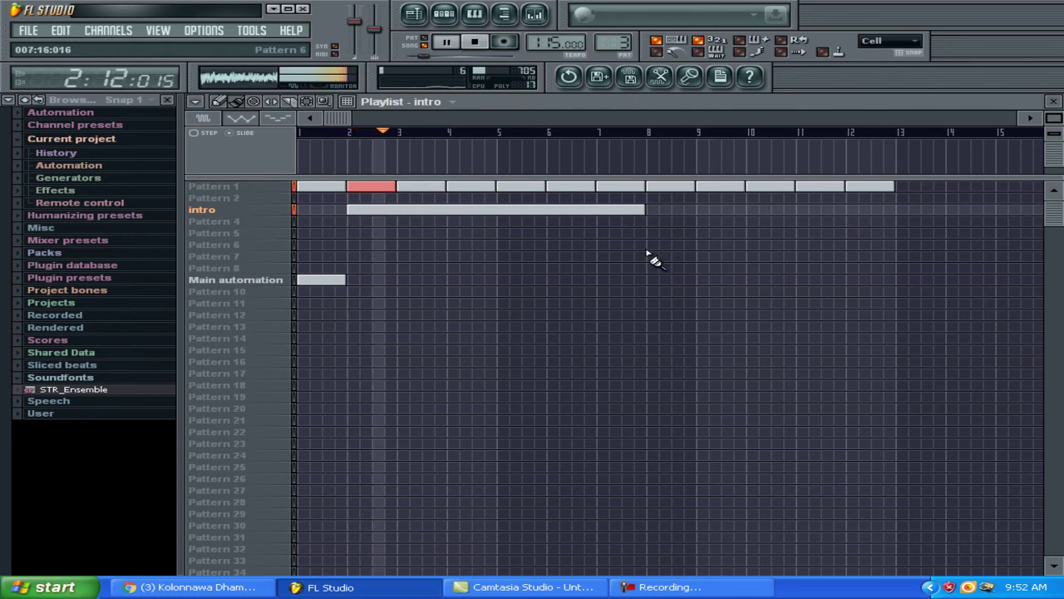
# Step: Slightly raise the high and low EQ bands on the Master mixer track, and close the mixer
pyautogui.click(476, 10)
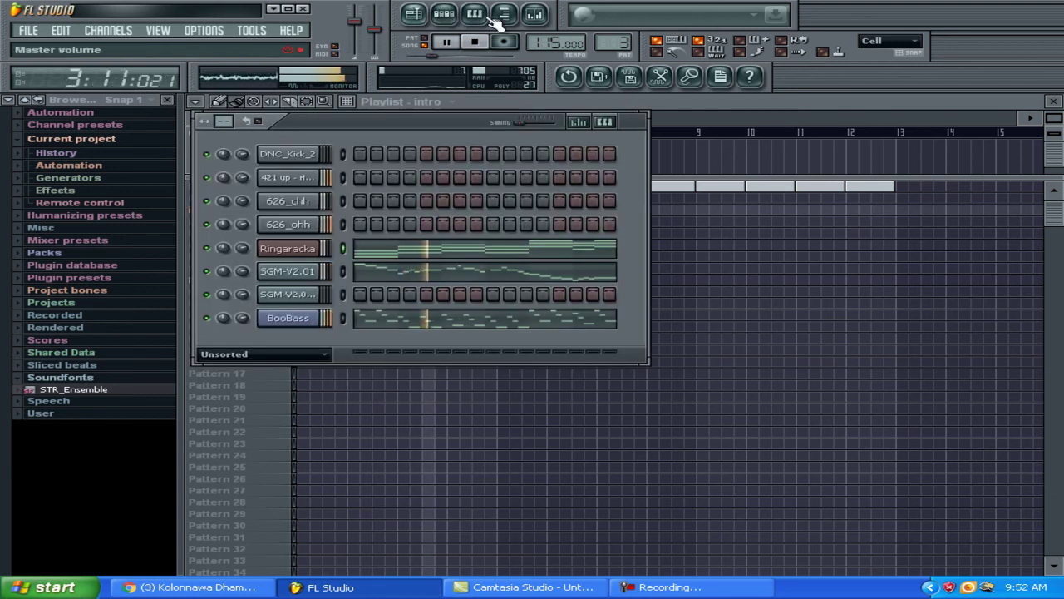
pyautogui.click(547, 16)
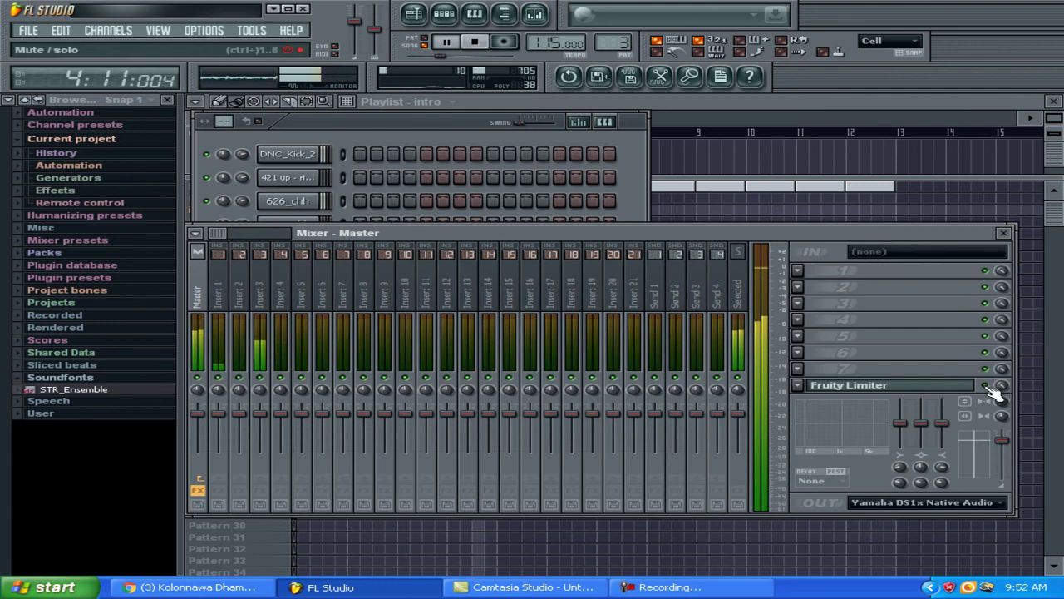
pyautogui.moveTo(940, 423)
pyautogui.mouseDown()
pyautogui.moveTo(922, 408)
pyautogui.moveTo(922, 418)
pyautogui.mouseUp()
pyautogui.moveTo(899, 424)
pyautogui.mouseDown()
pyautogui.moveTo(899, 408)
pyautogui.moveTo(900, 419)
pyautogui.mouseUp()
pyautogui.click(1004, 233)
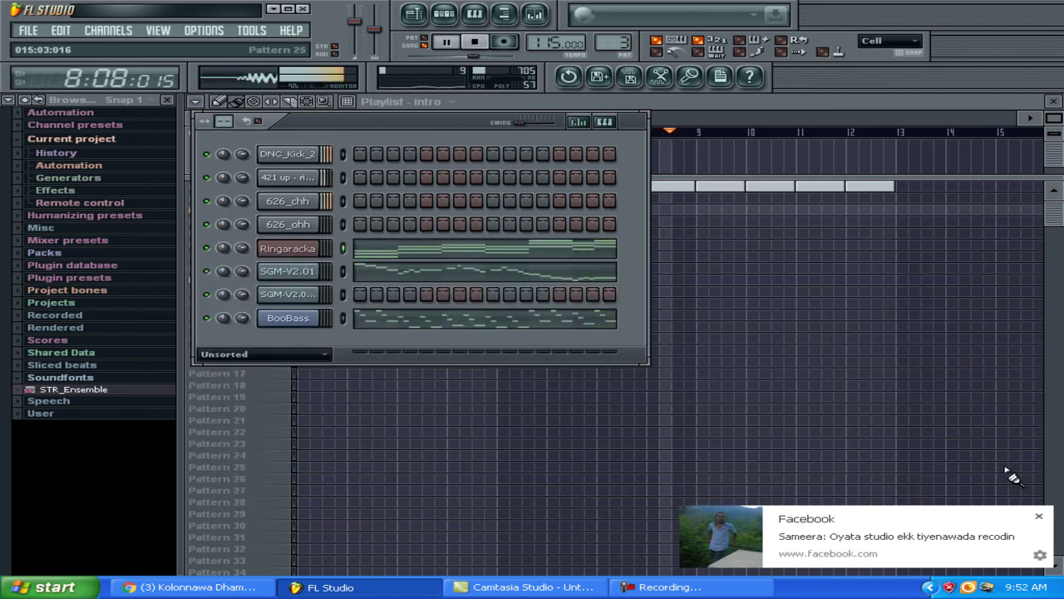
# Step: Stop playback, bring the playlist forward, and minimize FL Studio to show the desktop
pyautogui.click(475, 41)
pyautogui.click(1021, 106)
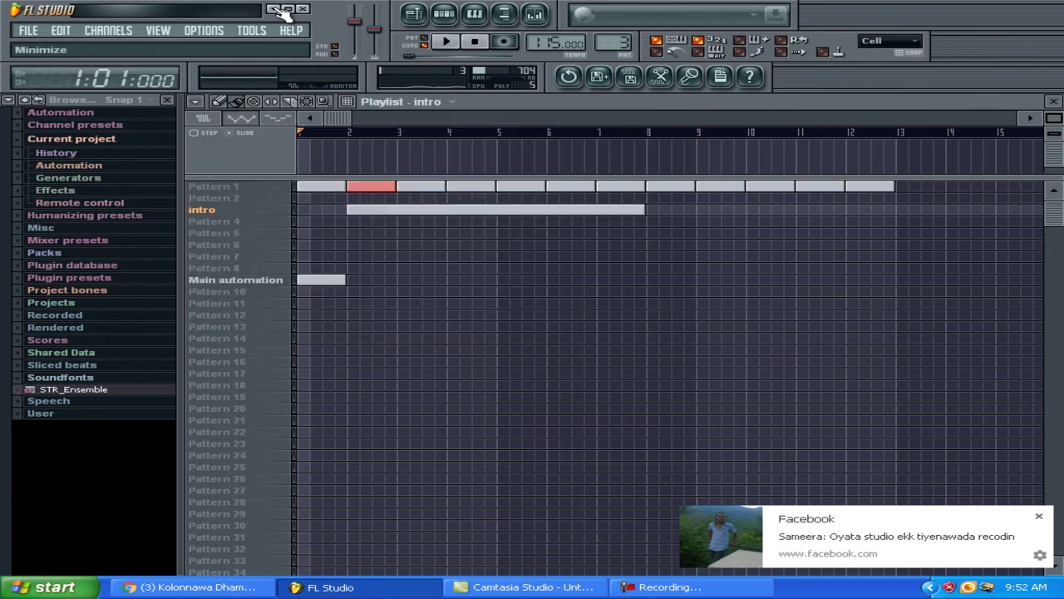
pyautogui.click(275, 9)
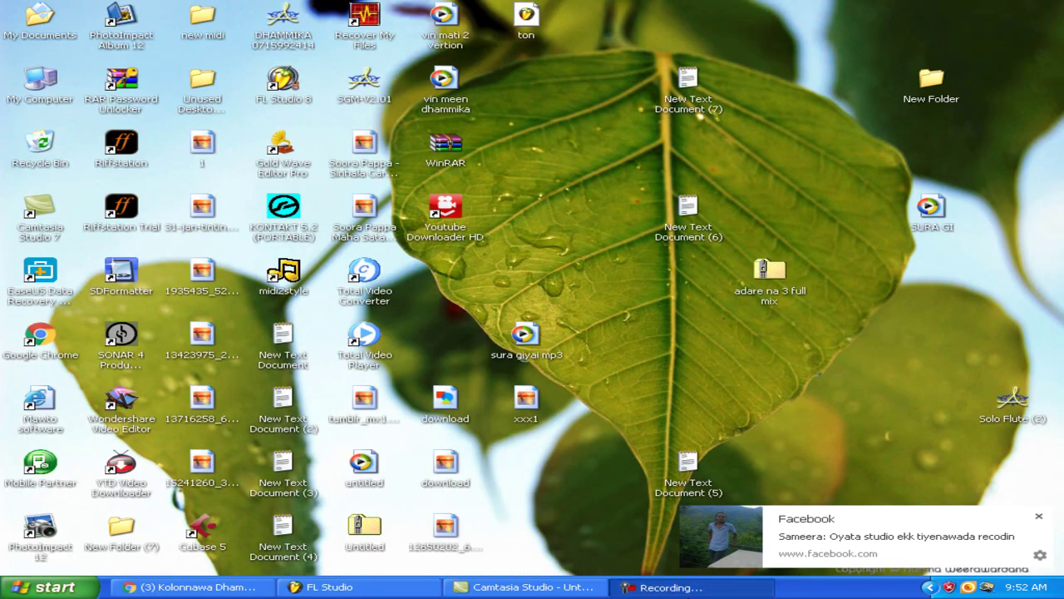